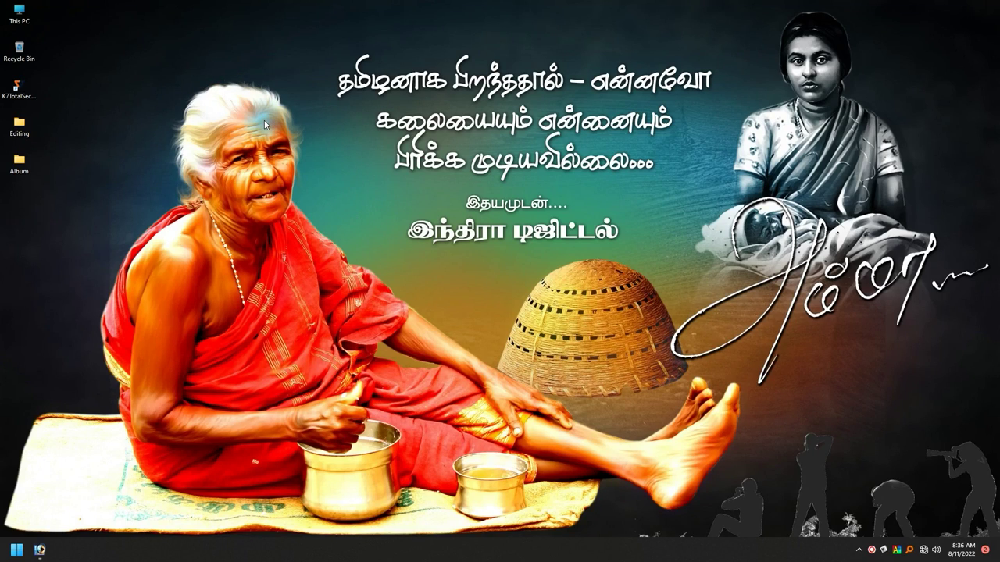
Open the Editing folder and preview Joint Photo in ACDSee Quick View, then close it
left_click(129, 185)
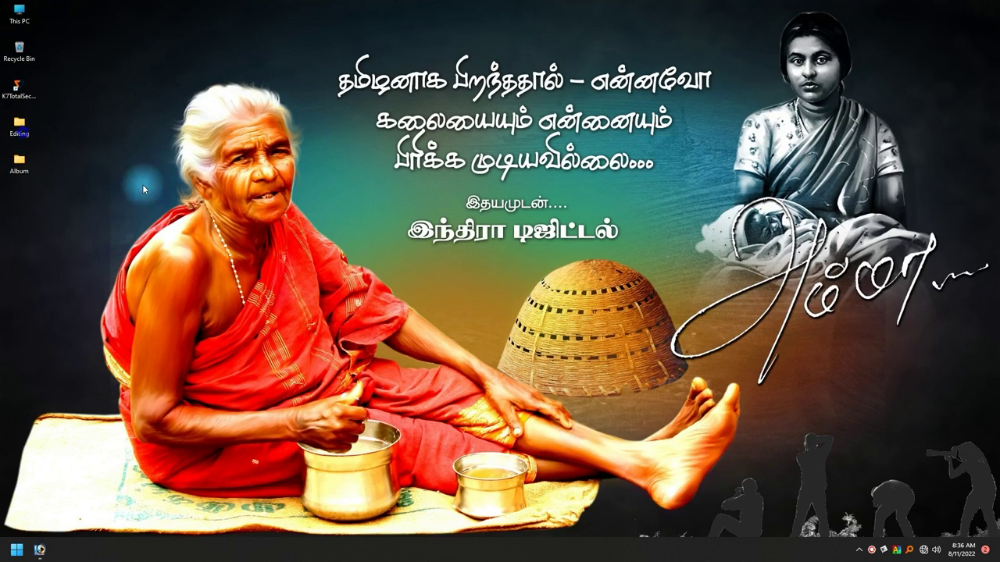
left_click(323, 148)
double_click(330, 159)
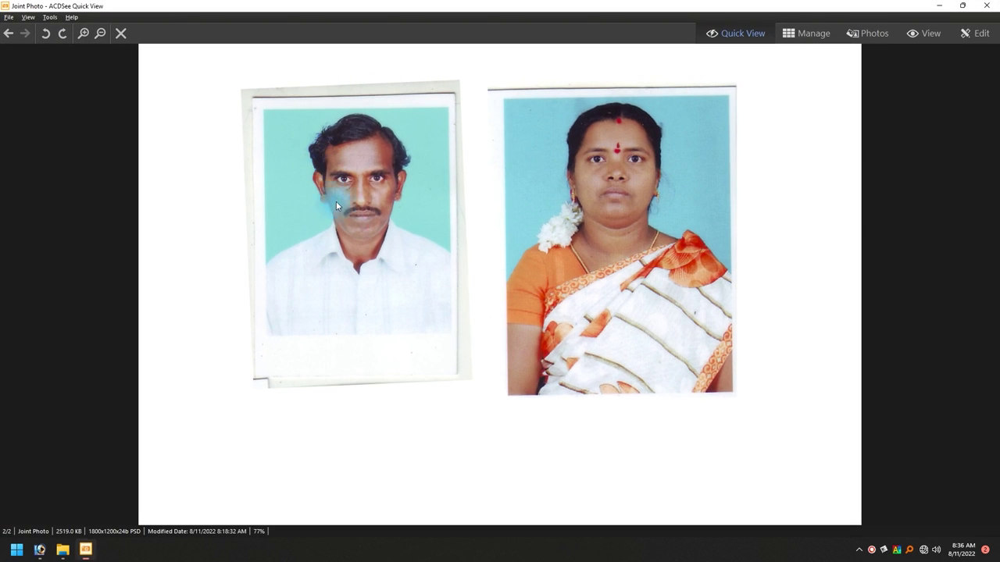
left_click(500, 217)
left_click(986, 5)
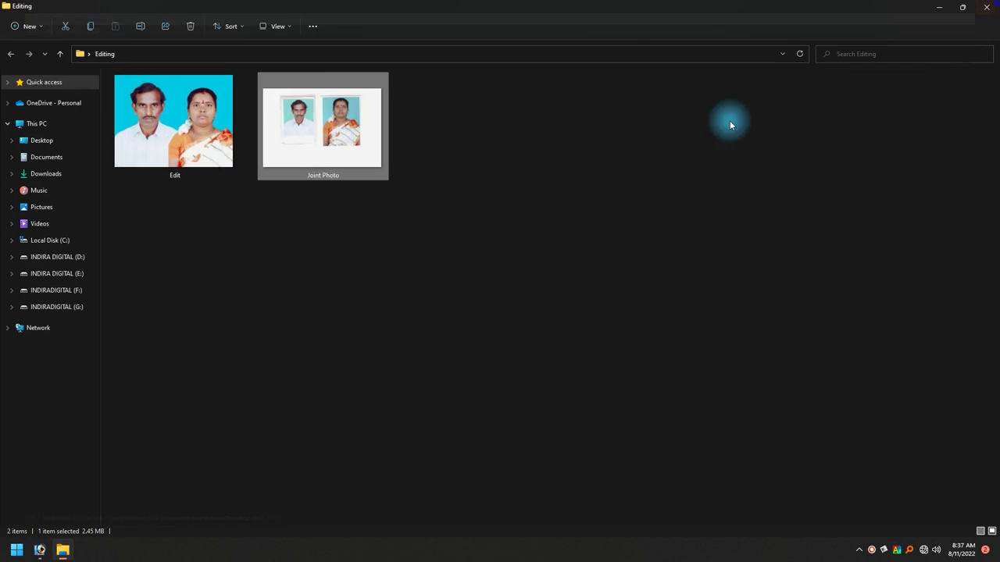
Preview the Edit image, then close it and the Editing folder window
double_click(229, 113)
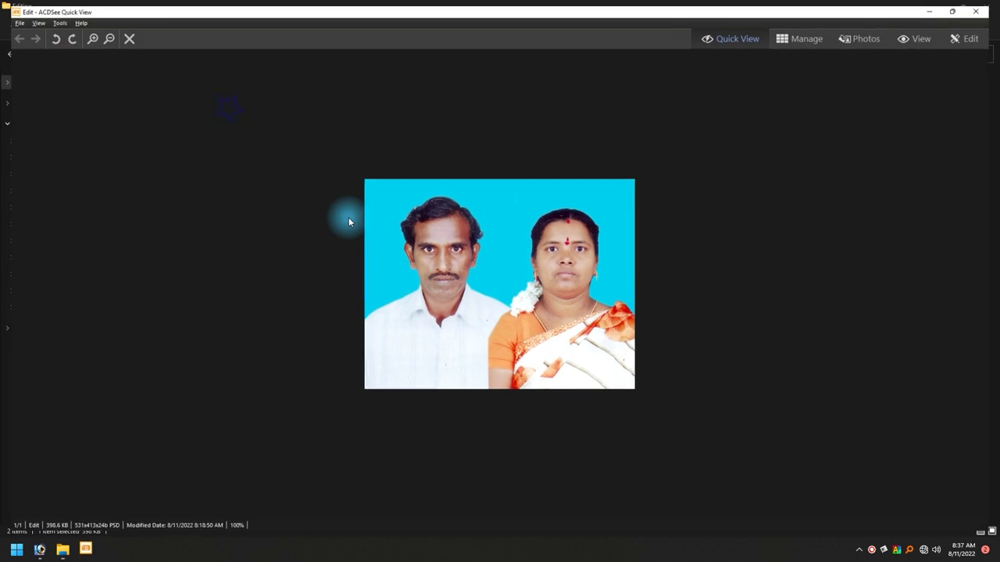
key("Escape")
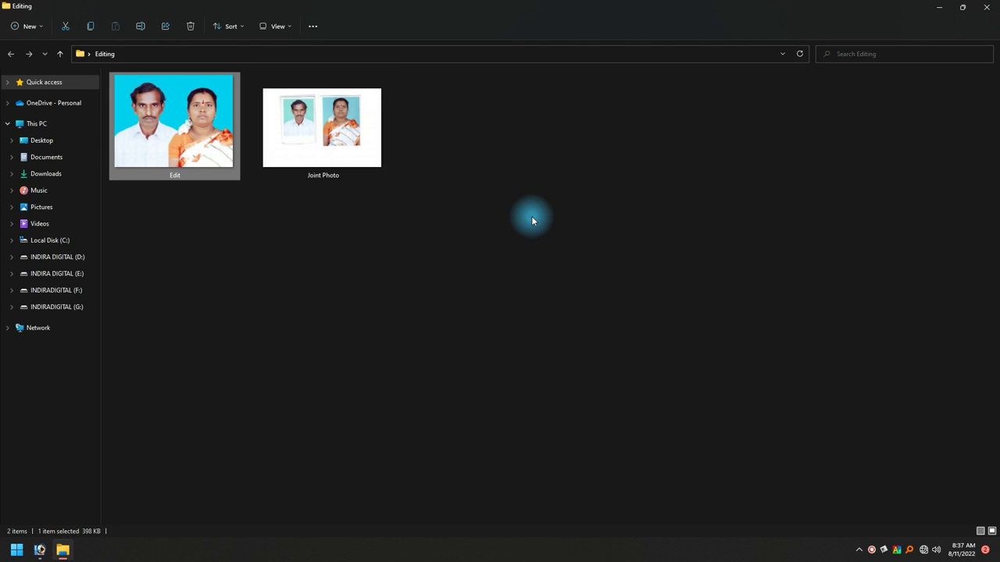
key("alt+F4")
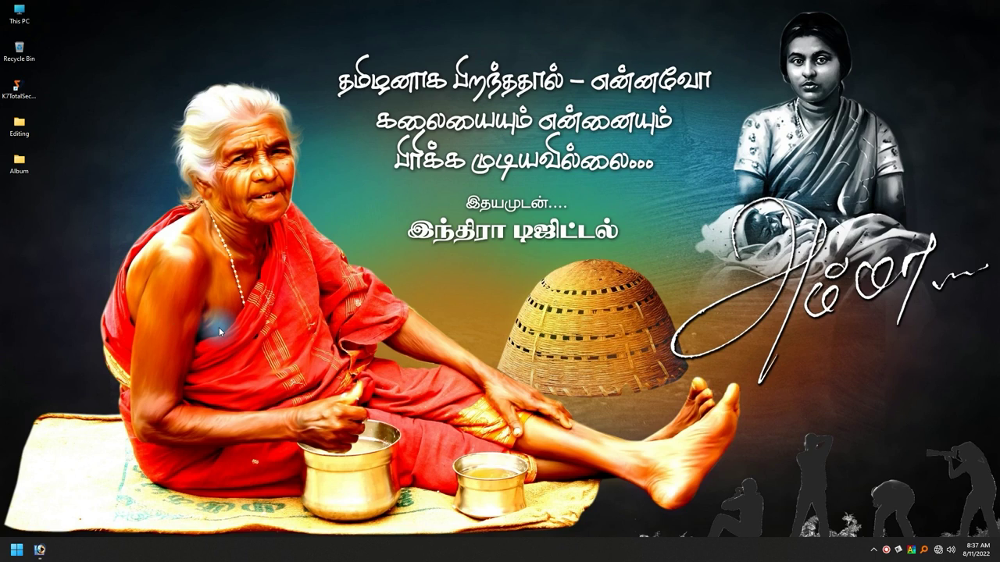
Refresh the desktop from its context menu and close the Editing folder window
right_click(287, 321)
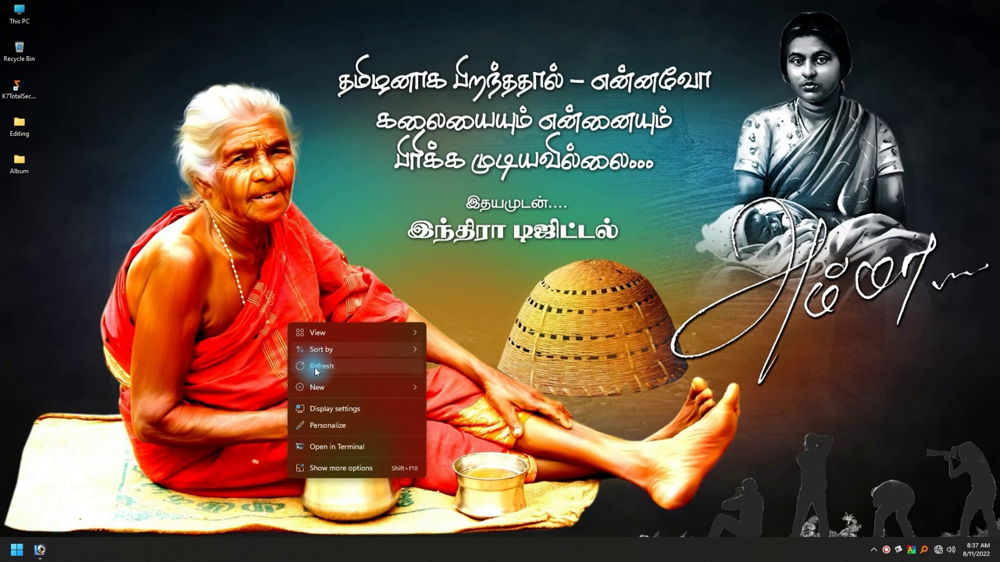
left_click(318, 372)
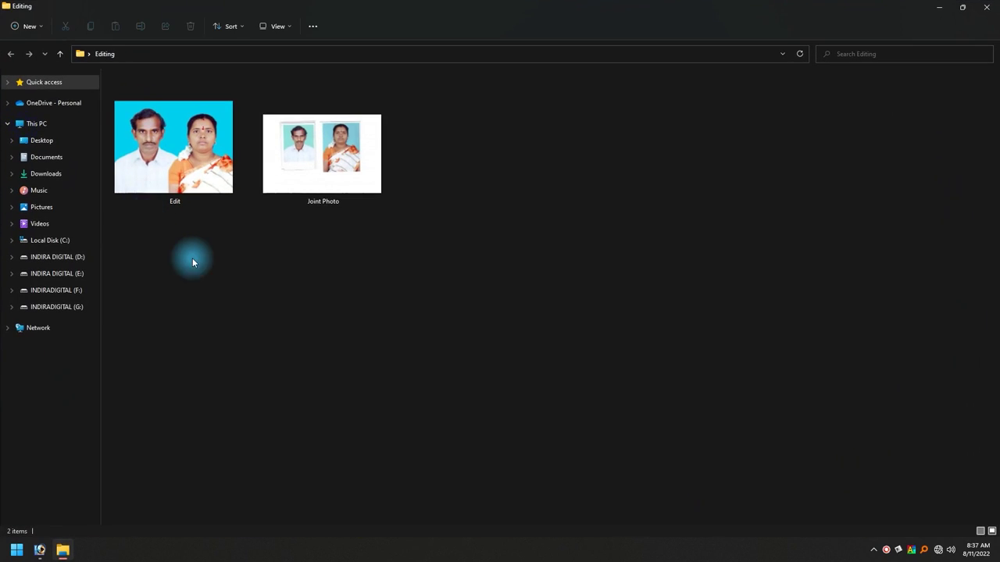
left_click(987, 7)
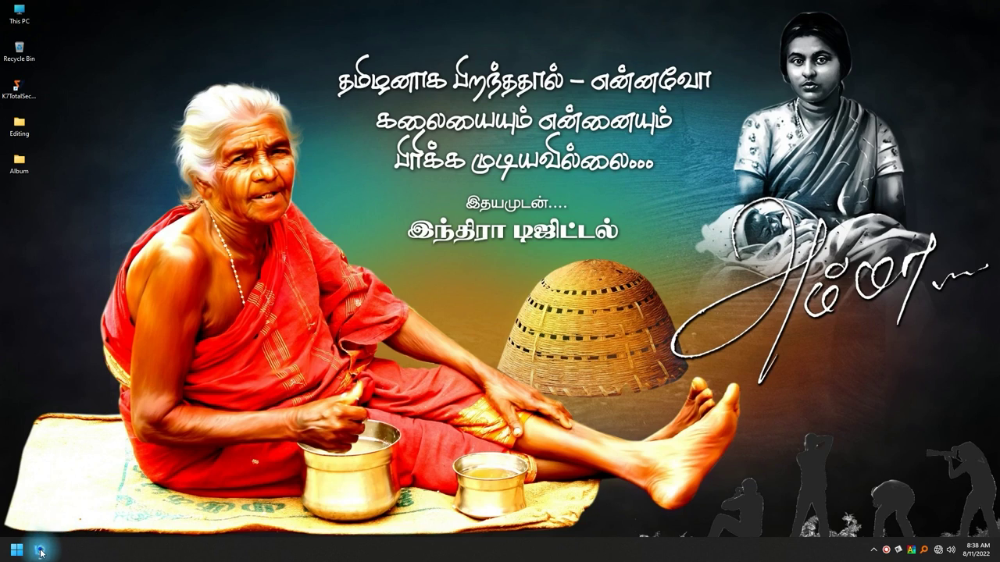
Bring Photoshop's empty workspace to the front and shorten the Layers panel
left_click(40, 550)
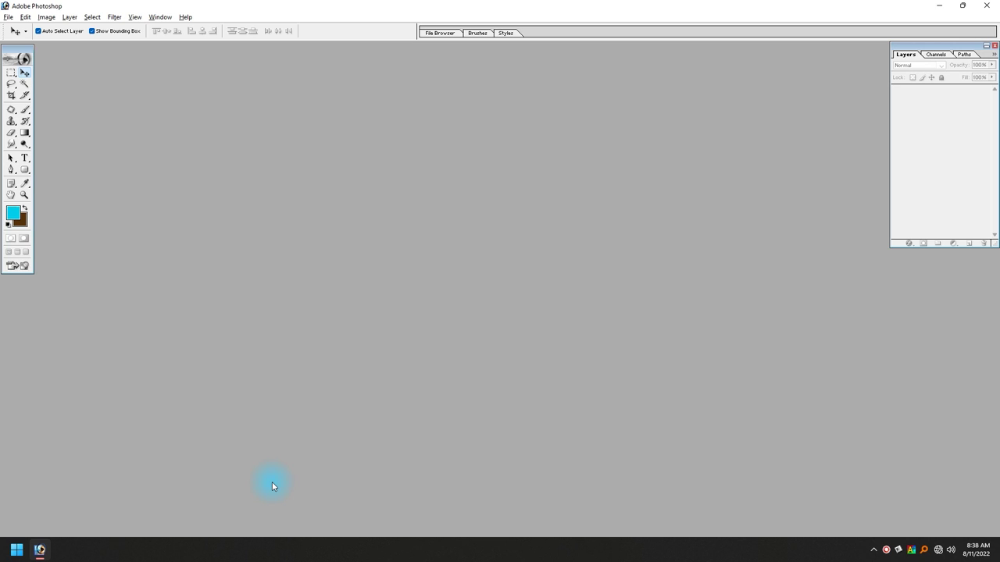
left_click(938, 6)
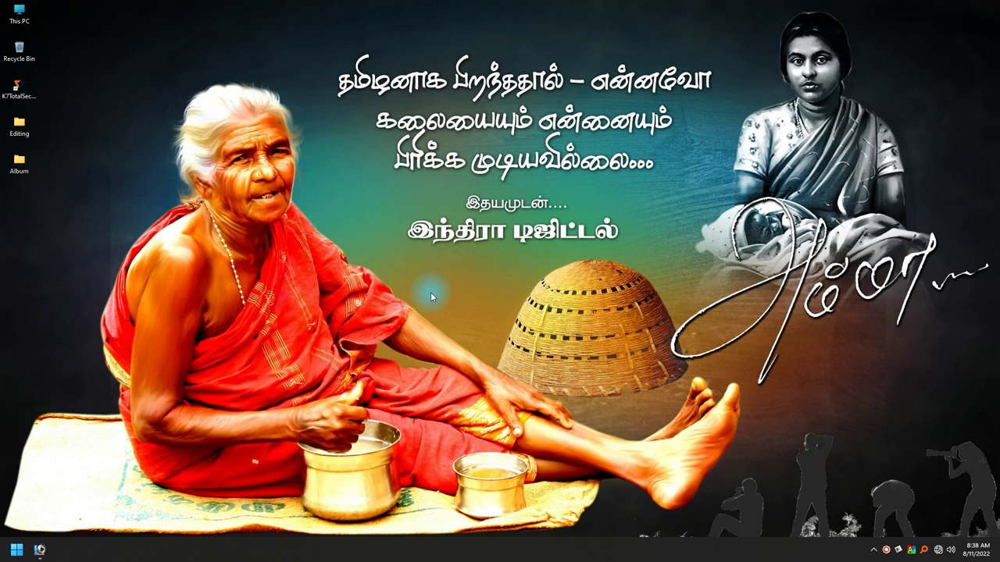
left_click(39, 550)
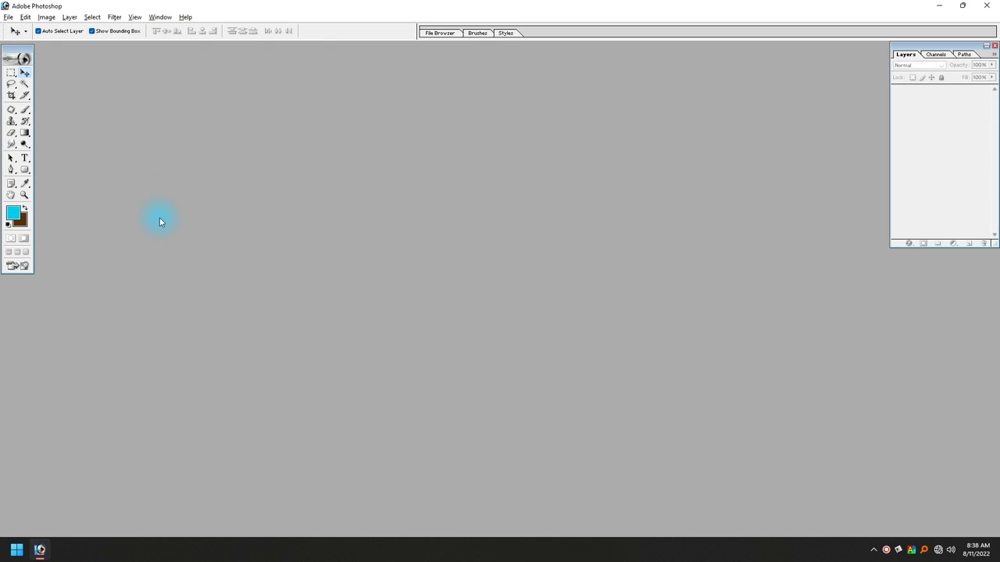
left_click(7, 16)
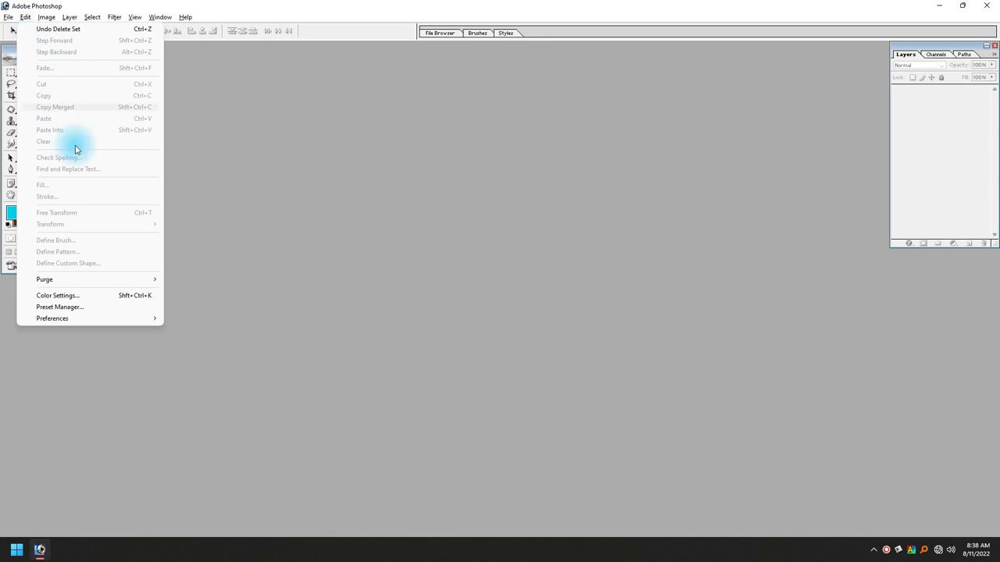
left_click(251, 45)
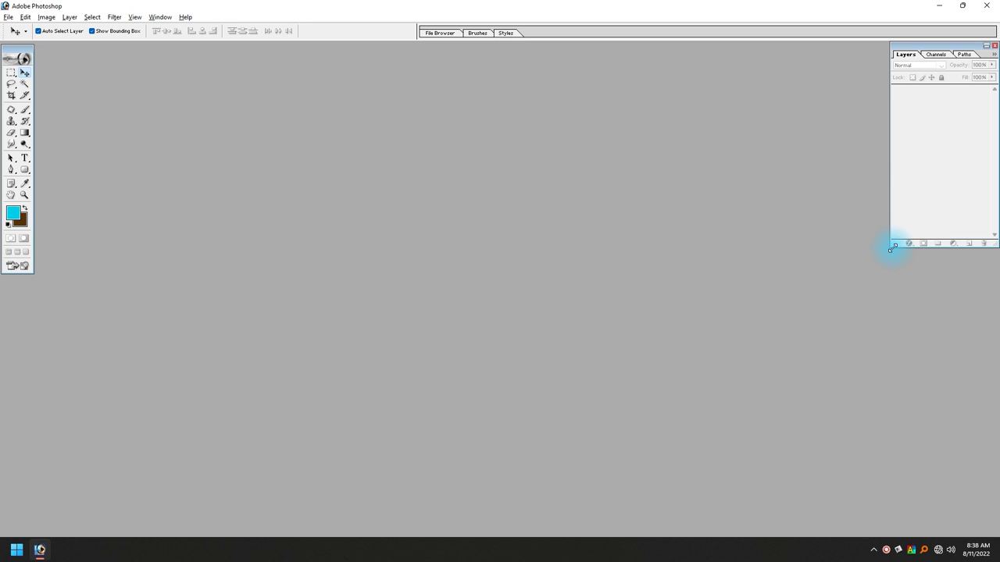
left_click_drag(890, 250, 894, 237)
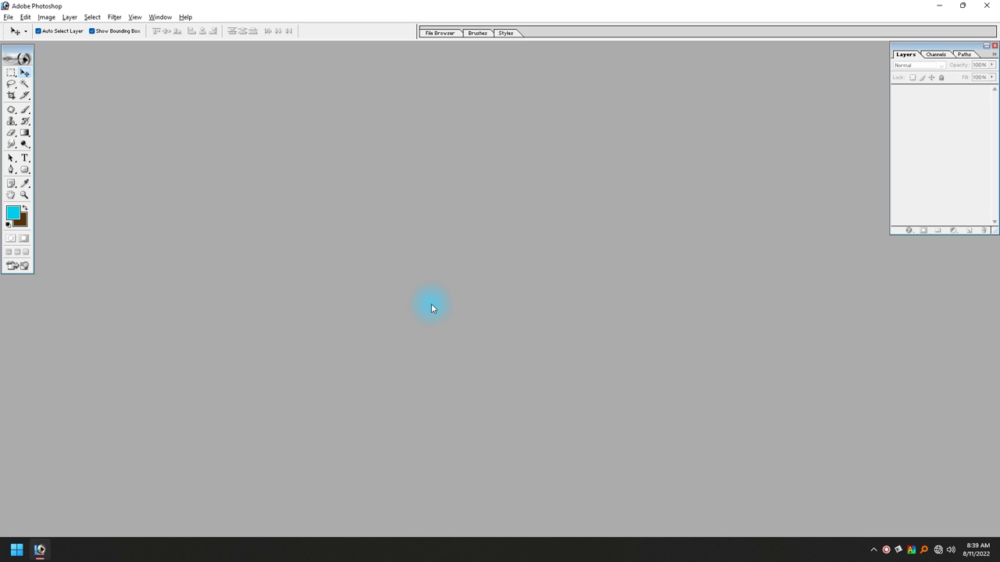
Drag Joint Photo from the Editing folder into Photoshop and maximize its document window
left_click(938, 5)
double_click(24, 127)
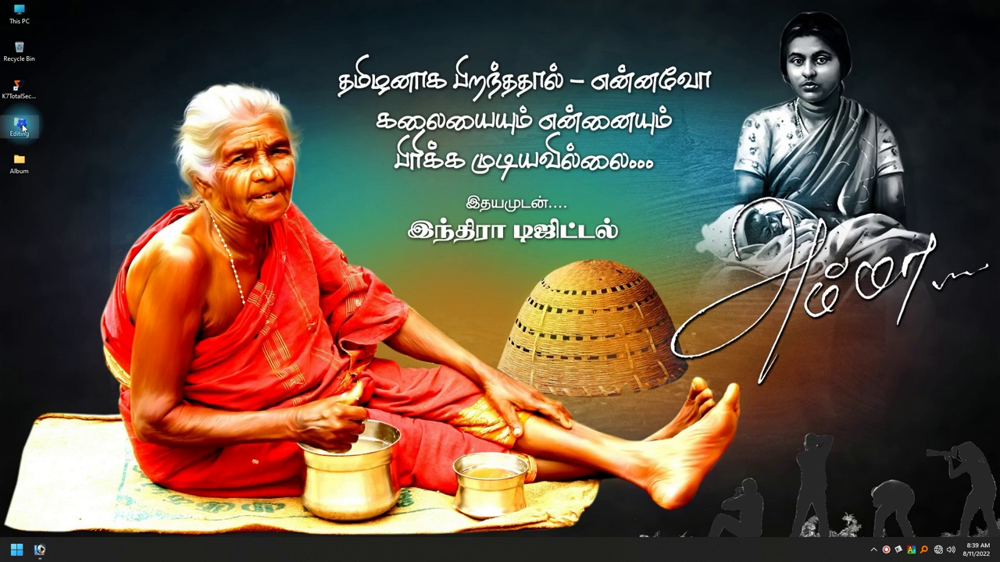
left_click_drag(331, 172, 334, 263)
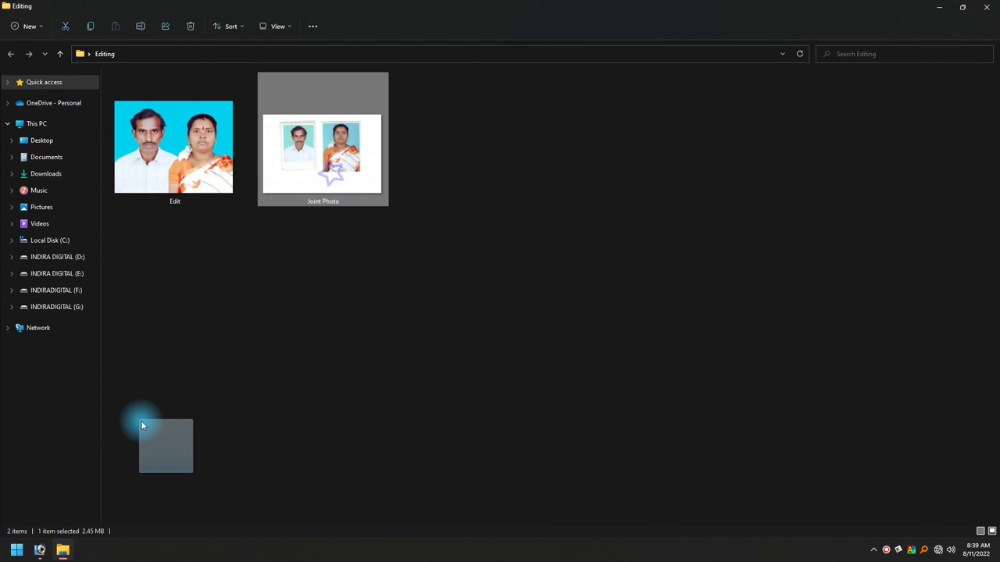
mouse_move(335, 263)
left_mouse_down()
mouse_move(69, 510)
mouse_move(348, 292)
left_mouse_up()
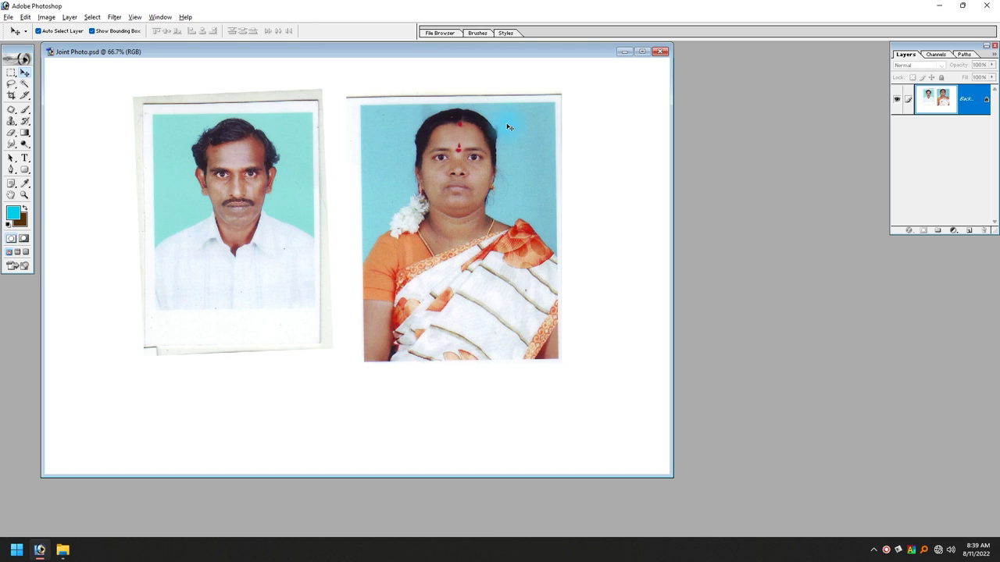
left_click(646, 52)
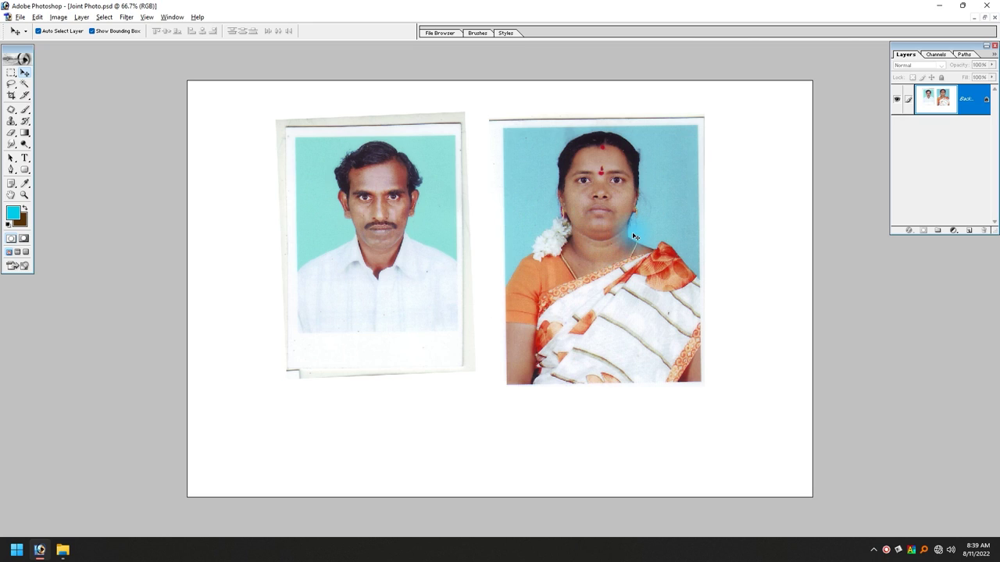
key("m")
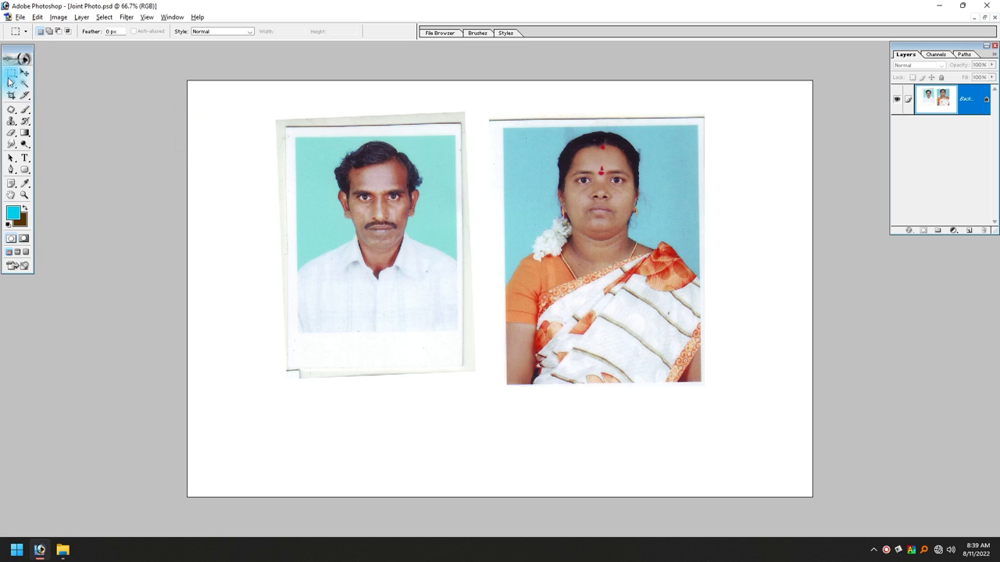
Copy the man's left photo onto a new Layer 1 and nudge it into place
left_click(11, 73)
left_click(40, 73)
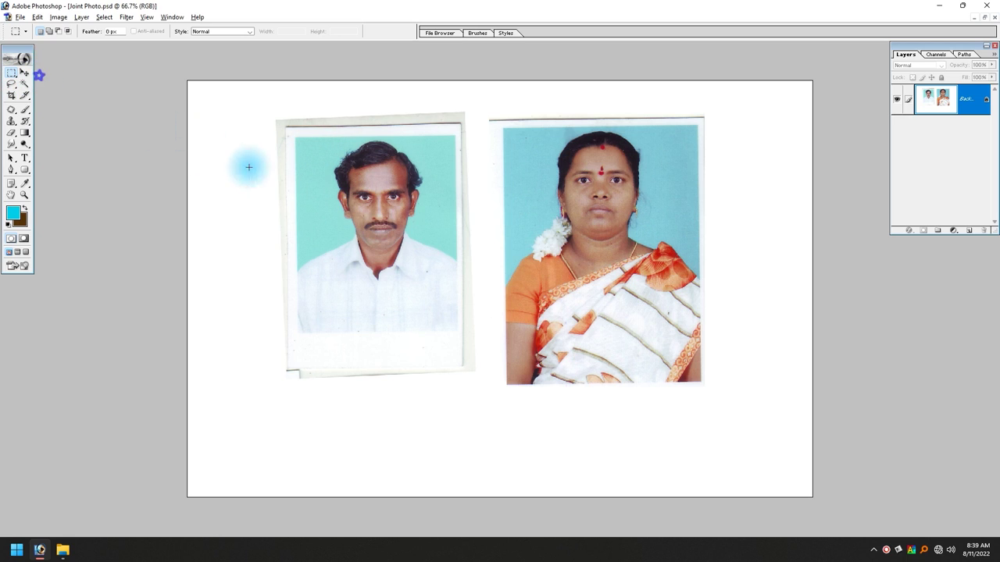
key("ctrl+0")
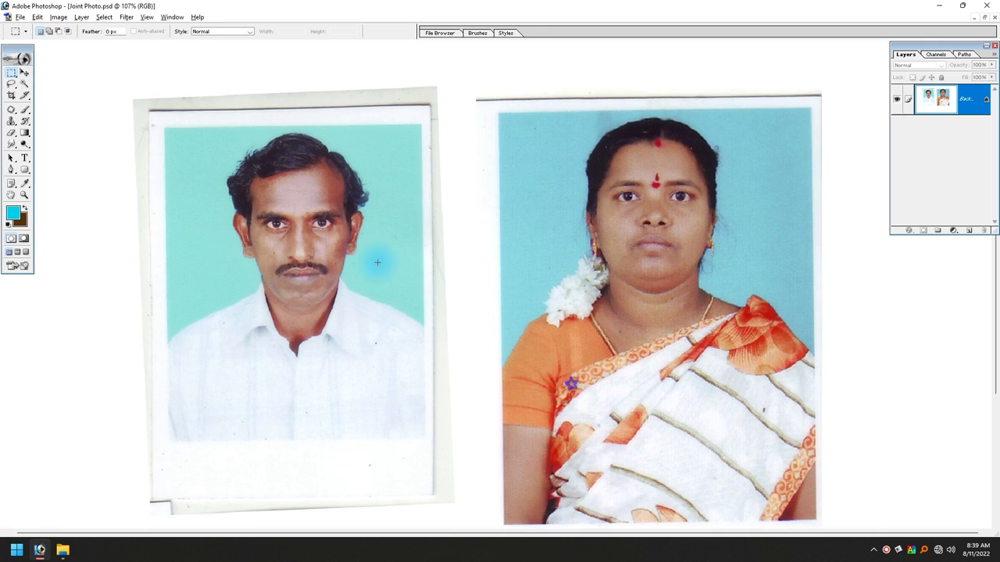
left_click_drag(167, 127, 429, 438)
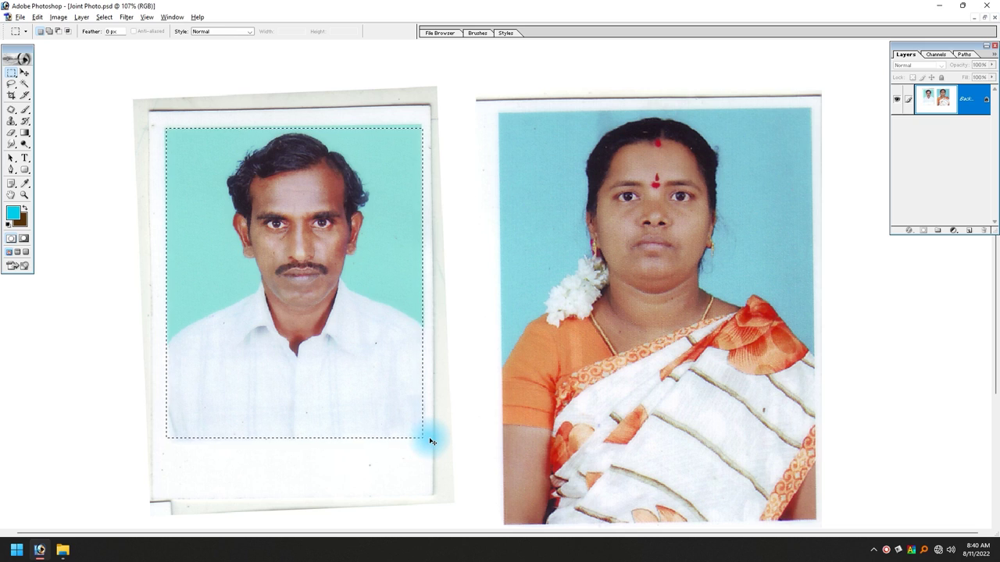
key("ctrl+j")
key("v")
left_click_drag(441, 395, 364, 288)
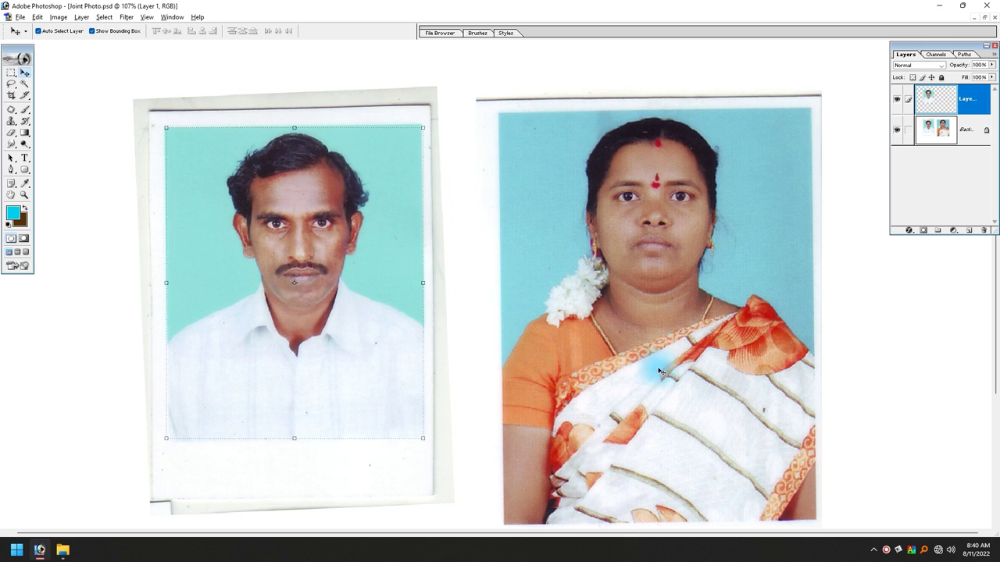
scroll(660, 364, "down", 2)
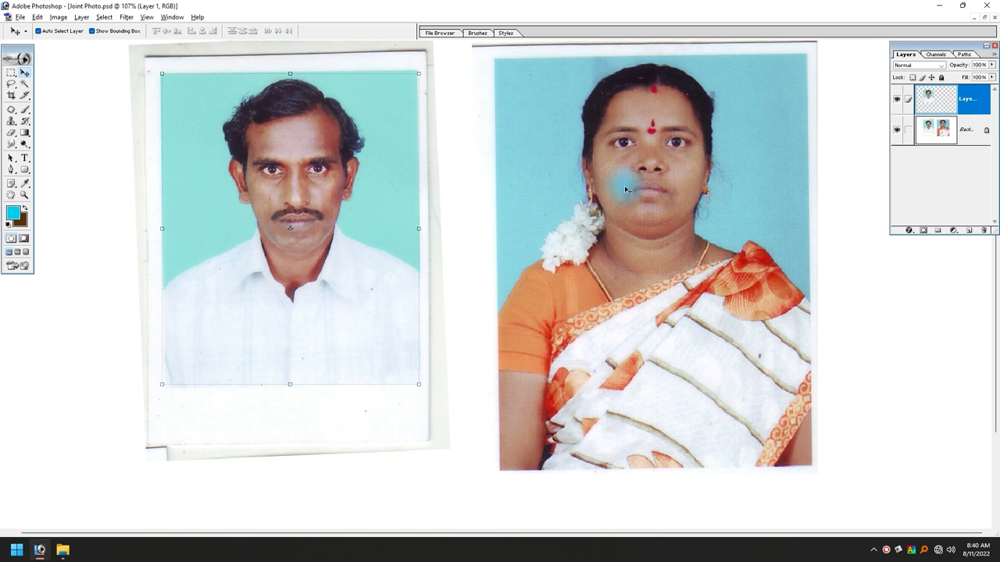
left_click(943, 133)
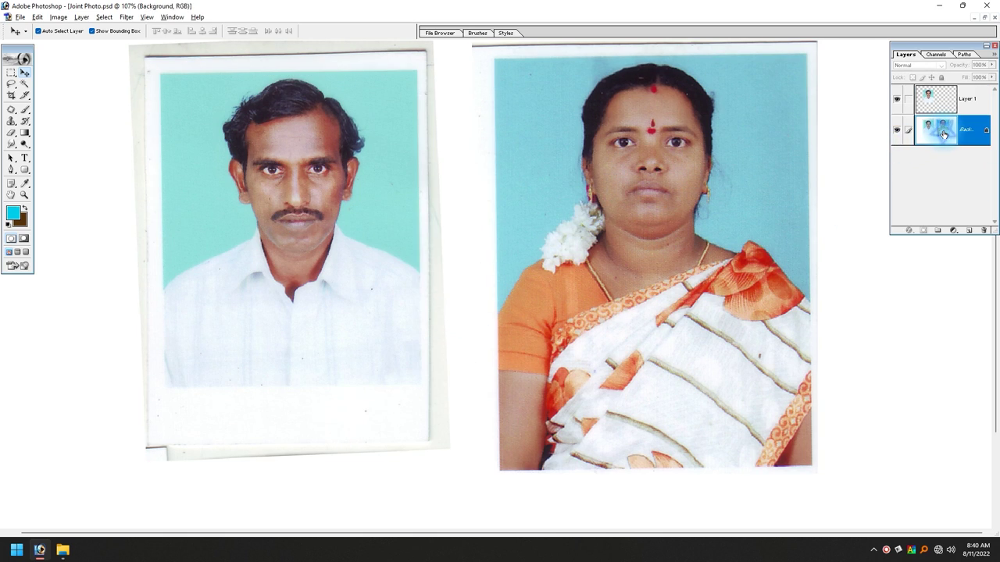
left_click(940, 101)
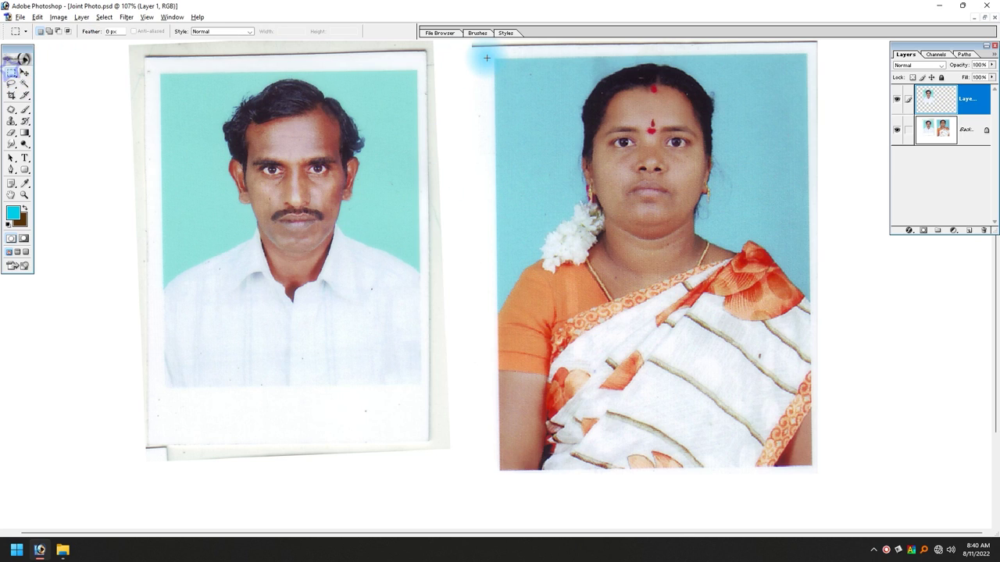
Copy the woman's right photo from the Background onto Layer 2 and reposition it
left_click_drag(495, 59, 797, 438)
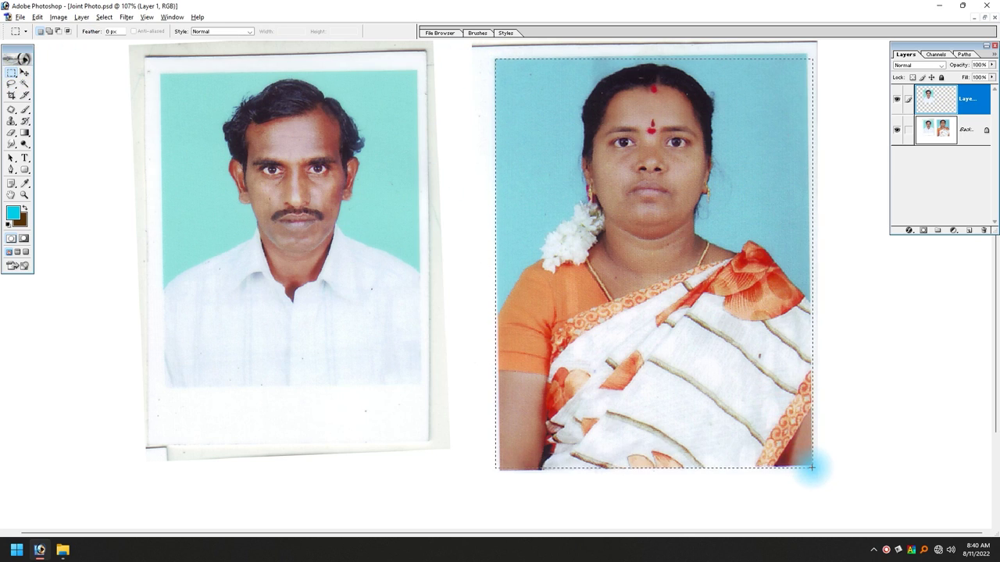
key("ctrl+j")
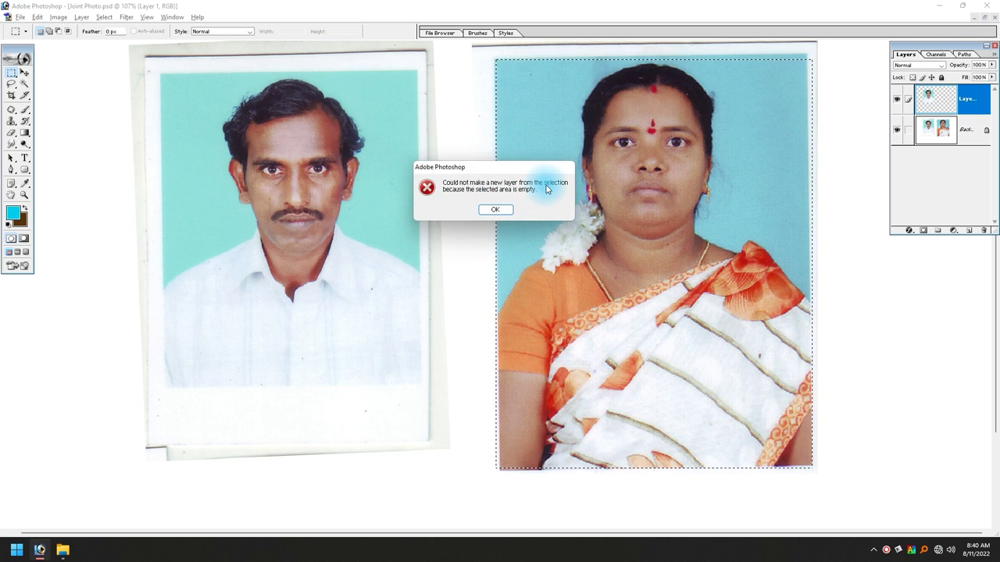
left_click(495, 209)
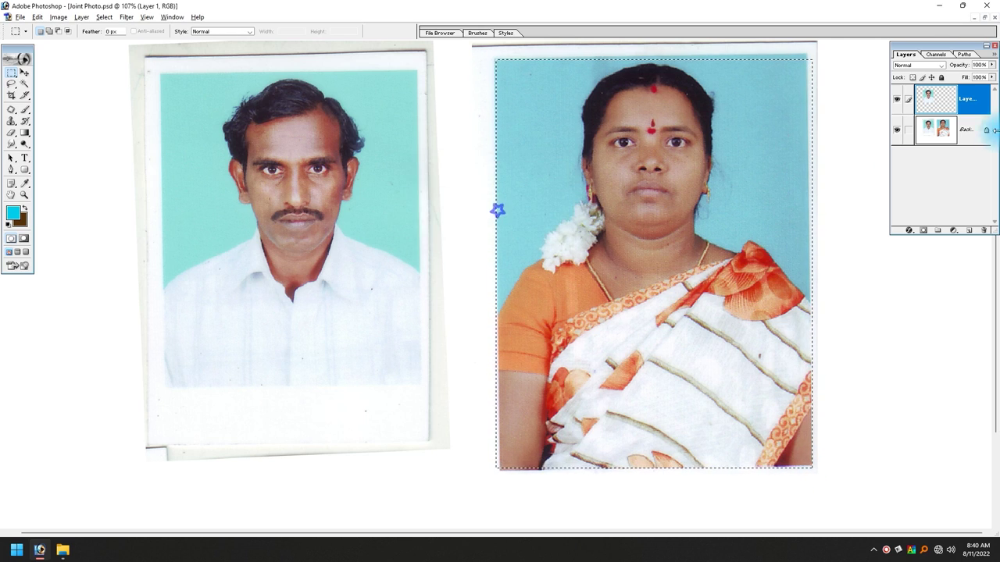
left_click(941, 135)
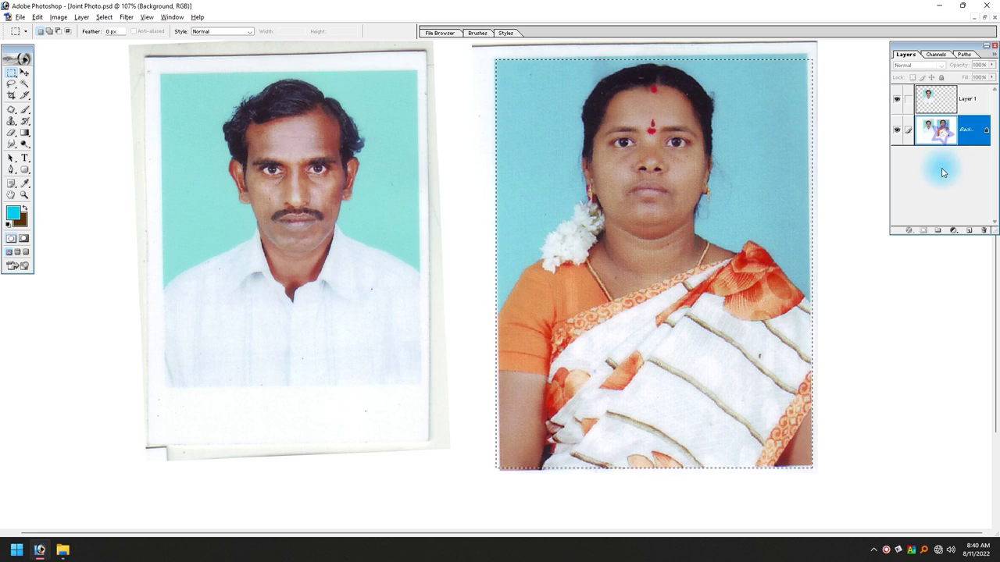
key("ctrl+j")
key("v")
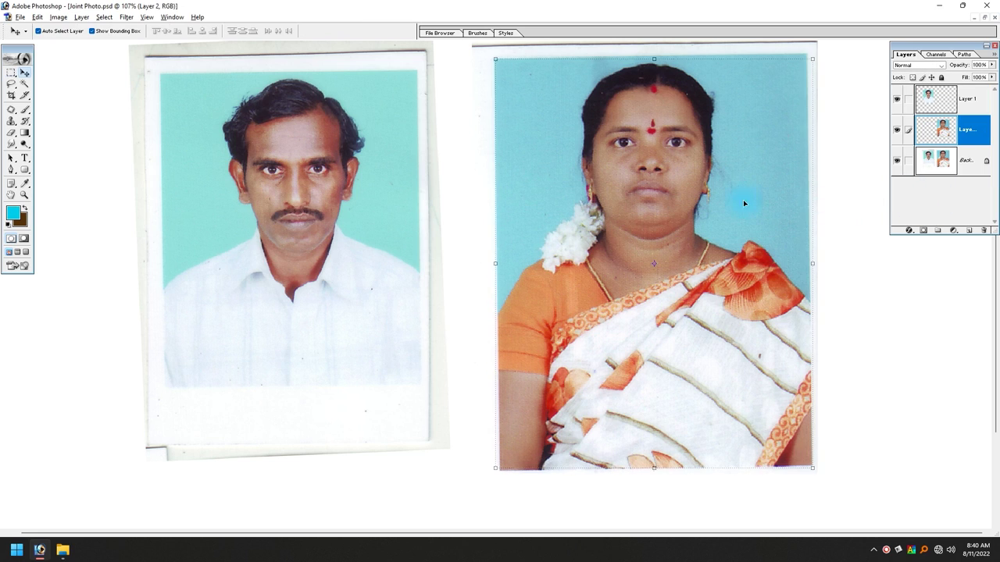
left_click_drag(681, 223, 652, 214)
key("f")
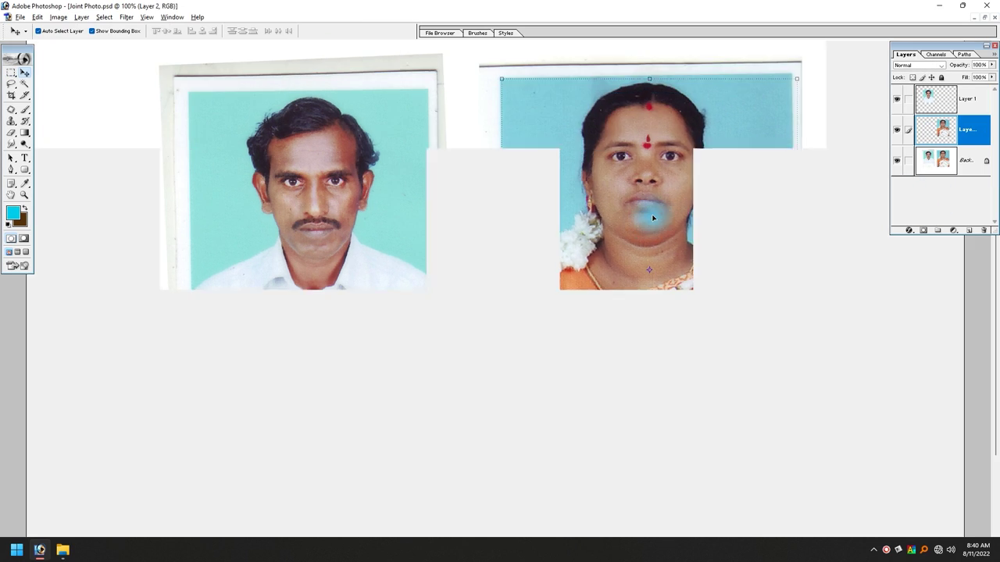
key("ctrl+0")
key("f")
key("f")
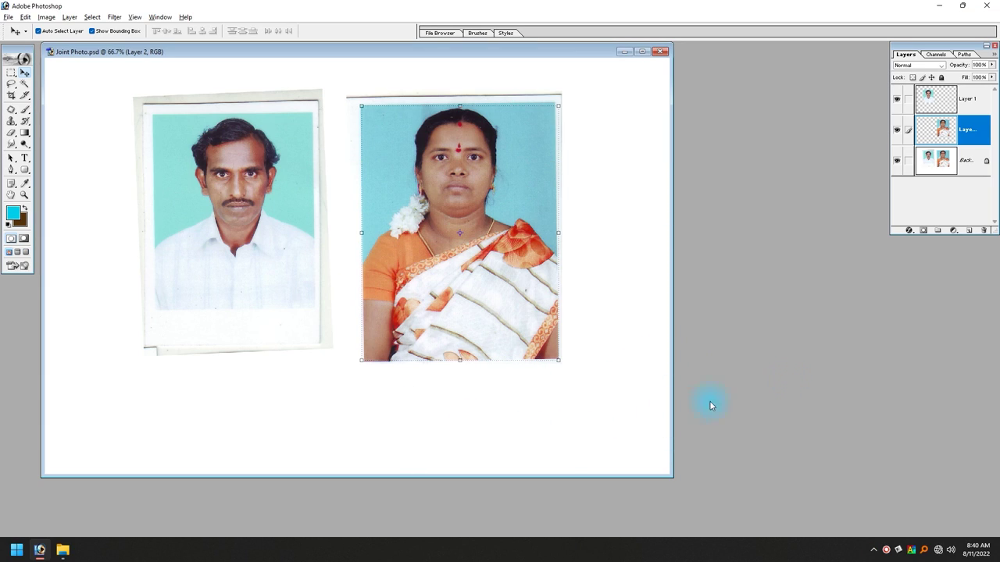
Add a Solid Color fill layer in bright cyan
left_click(954, 231)
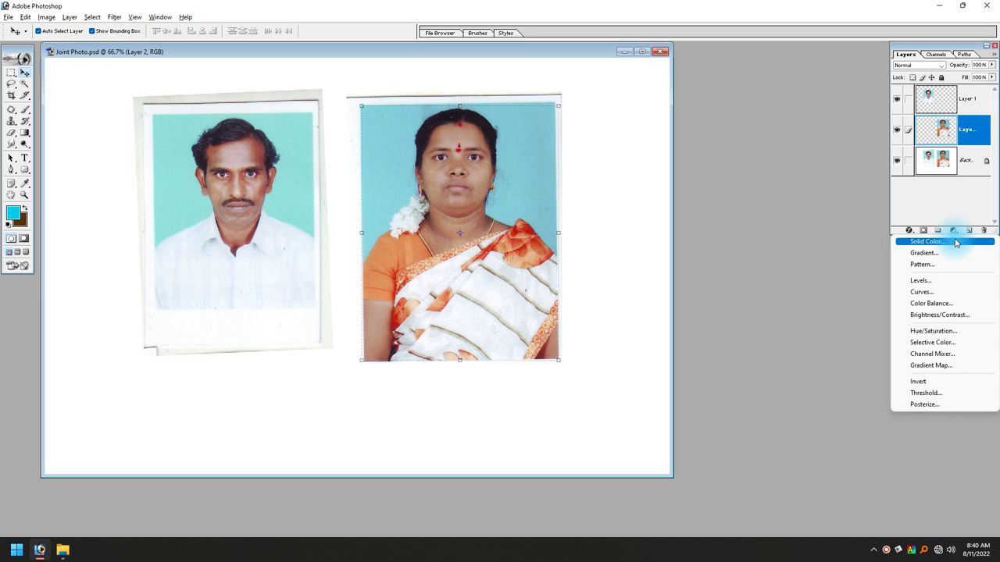
left_click(927, 241)
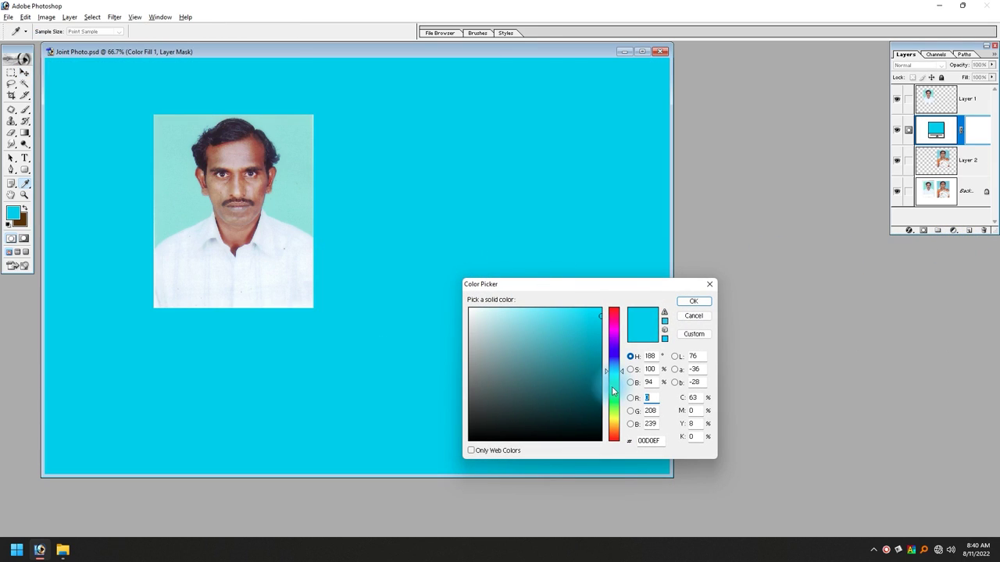
left_click_drag(613, 371, 614, 364)
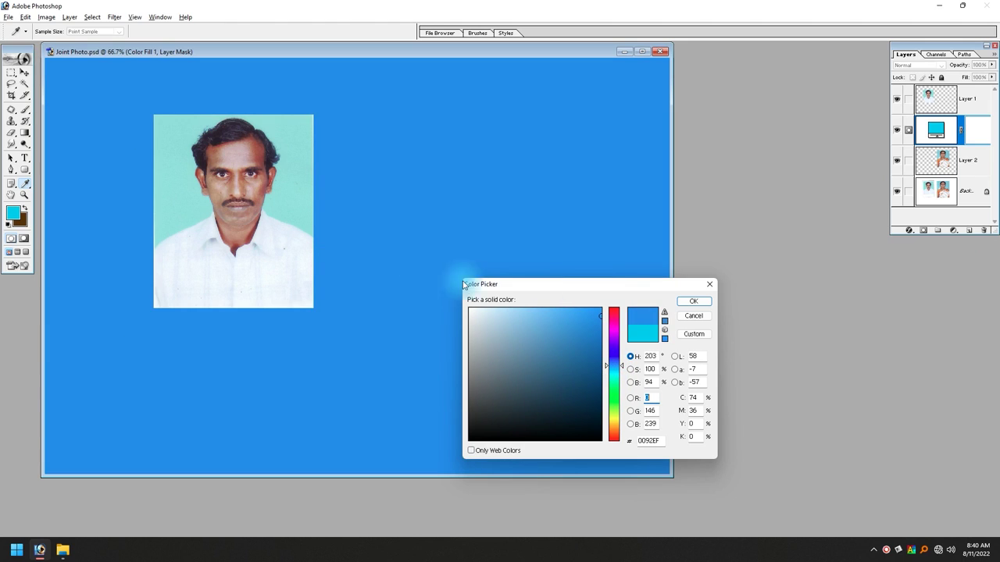
left_click(283, 175)
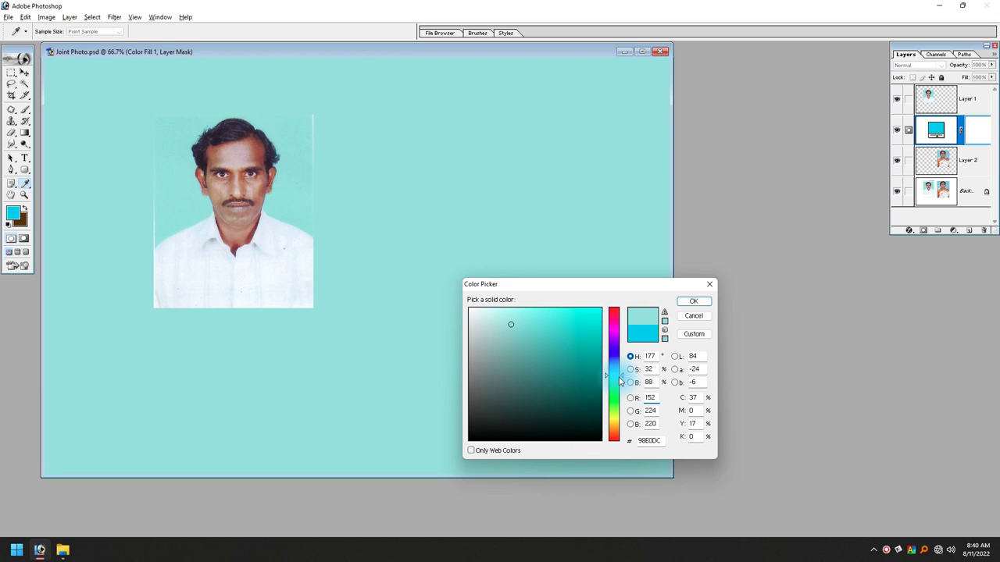
left_click_drag(521, 321, 581, 311)
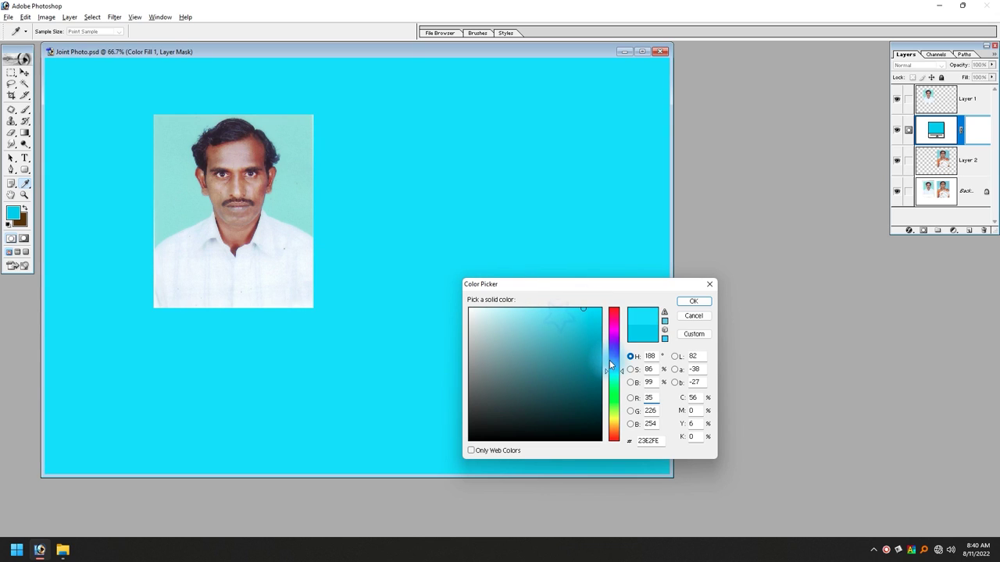
left_click(691, 302)
Move Layer 2 above Color Fill 1 and enlarge the Layers panel to show full names
key("d")
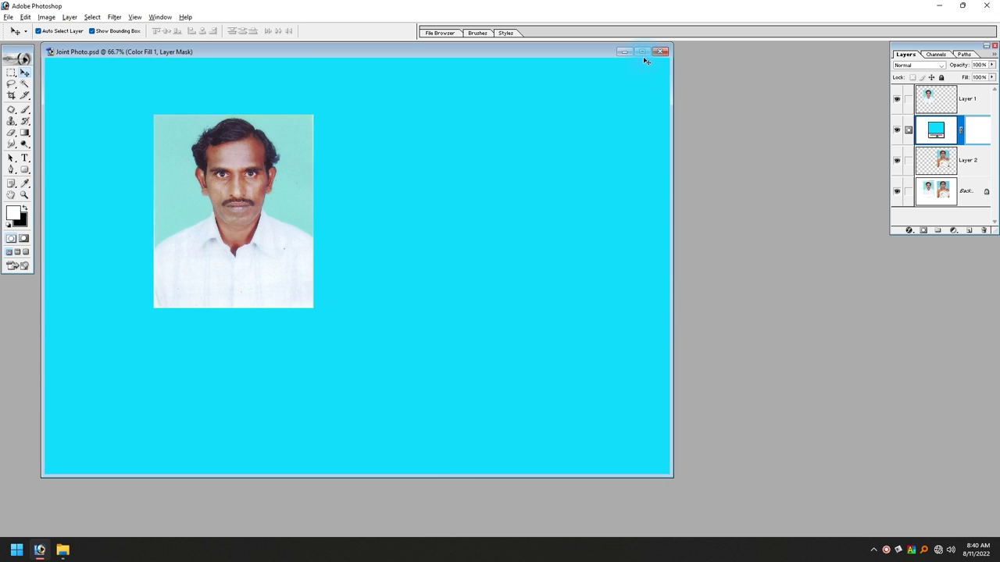
left_click(642, 51)
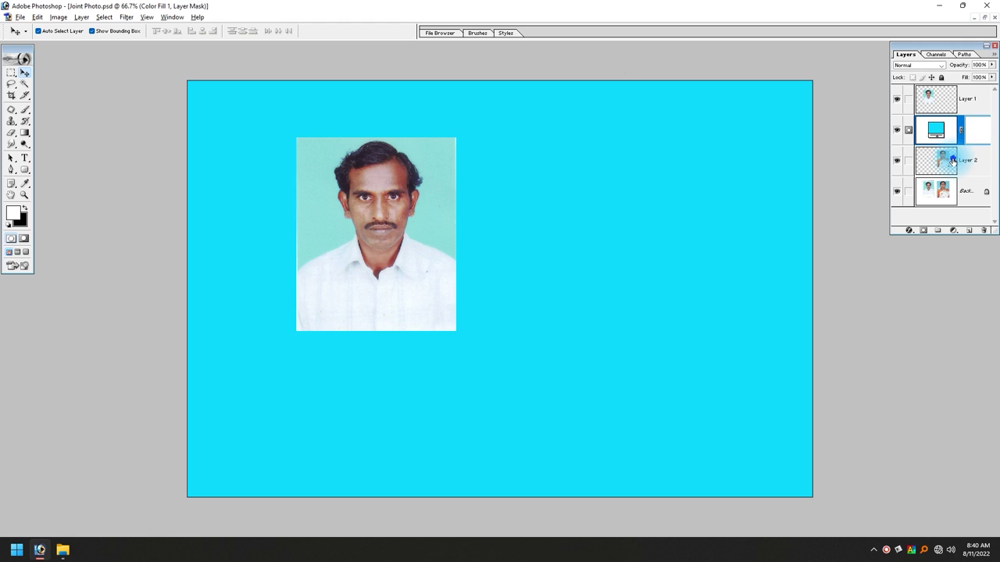
left_click_drag(952, 160, 941, 117)
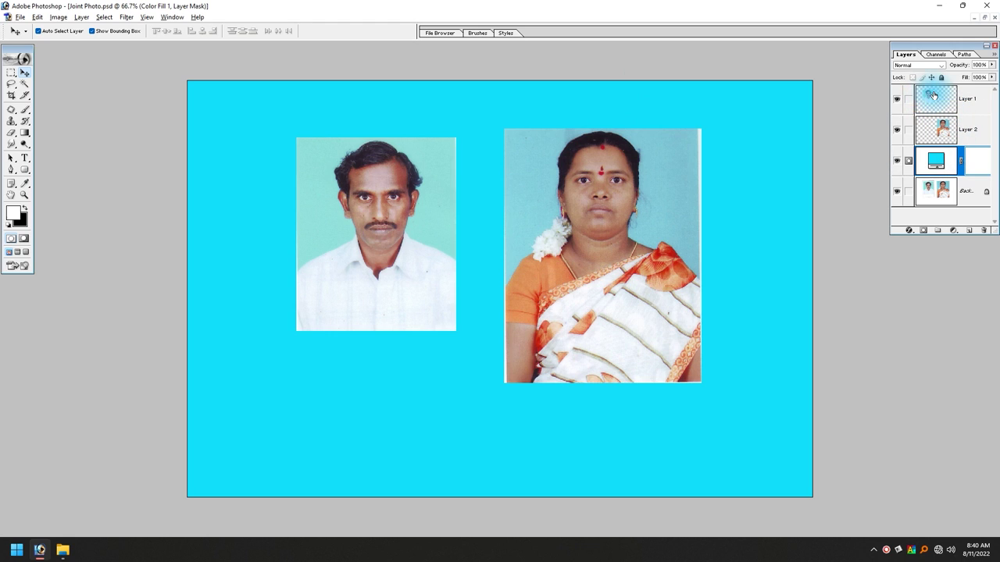
left_click_drag(920, 44, 898, 44)
left_click_drag(867, 235, 772, 393)
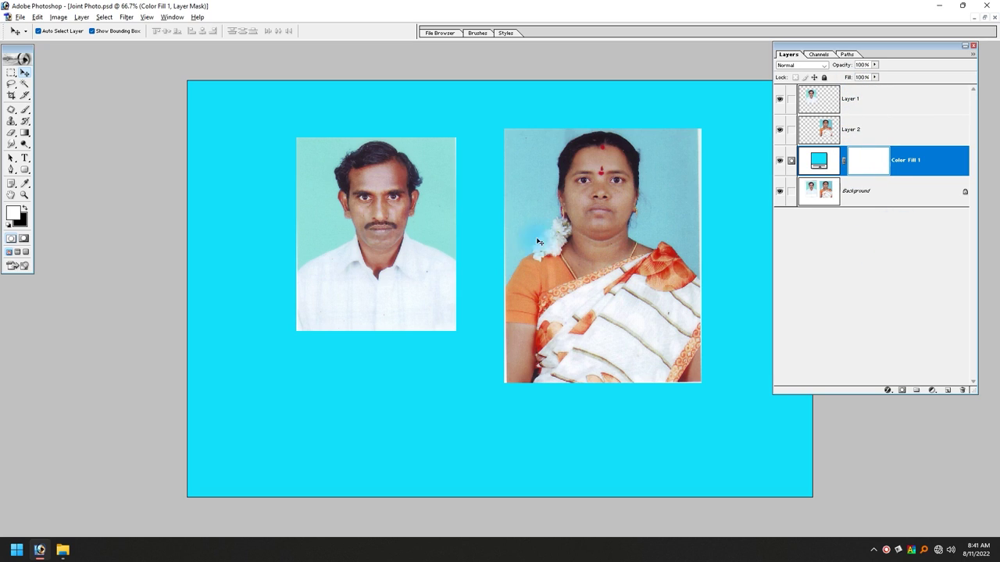
left_click(24, 83)
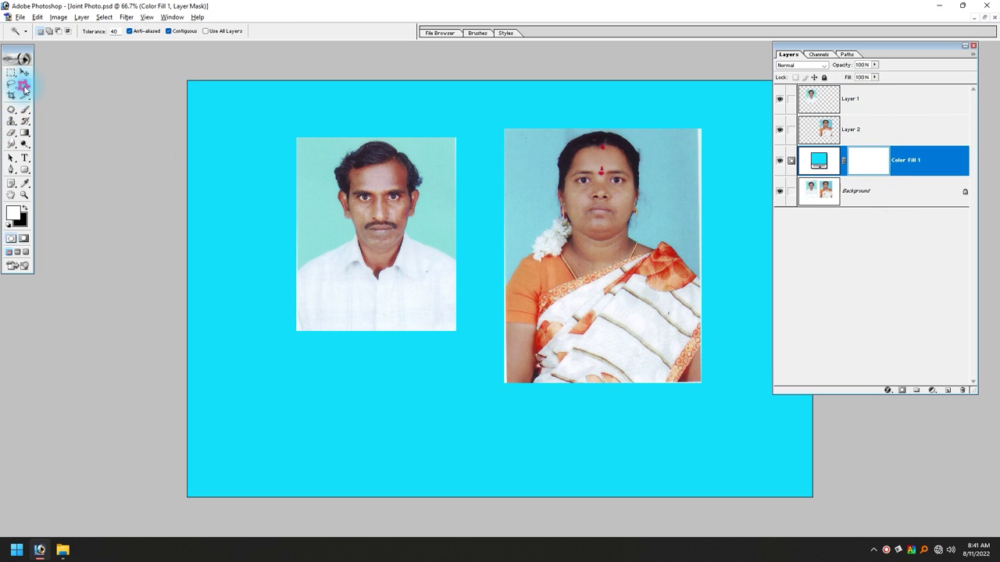
Select the pale green background around the man on Layer 1 with the Magic Wand
mouse_move(219, 83)
left_mouse_down()
mouse_move(547, 339)
mouse_move(491, 309)
left_mouse_up()
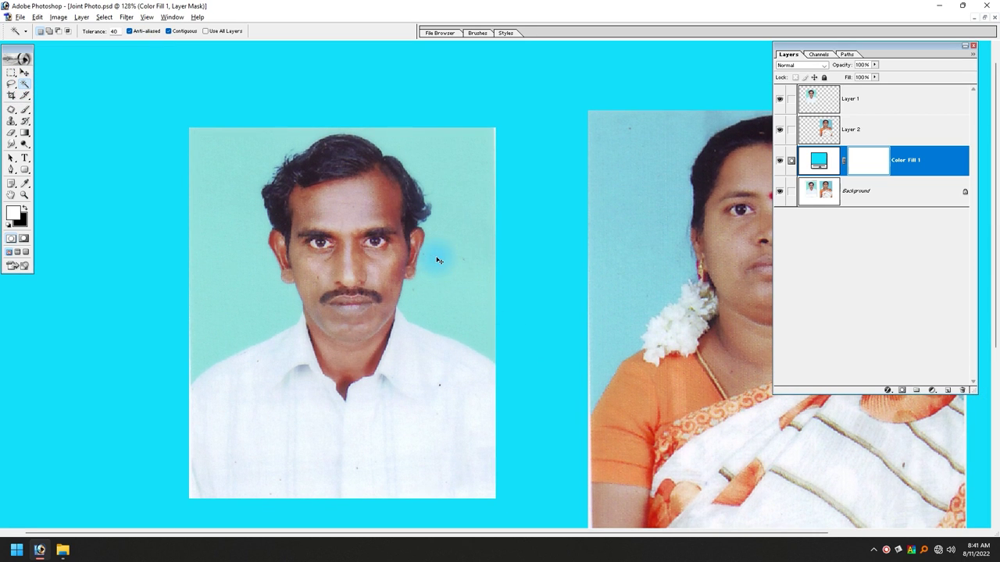
left_click(828, 100)
left_click(428, 228)
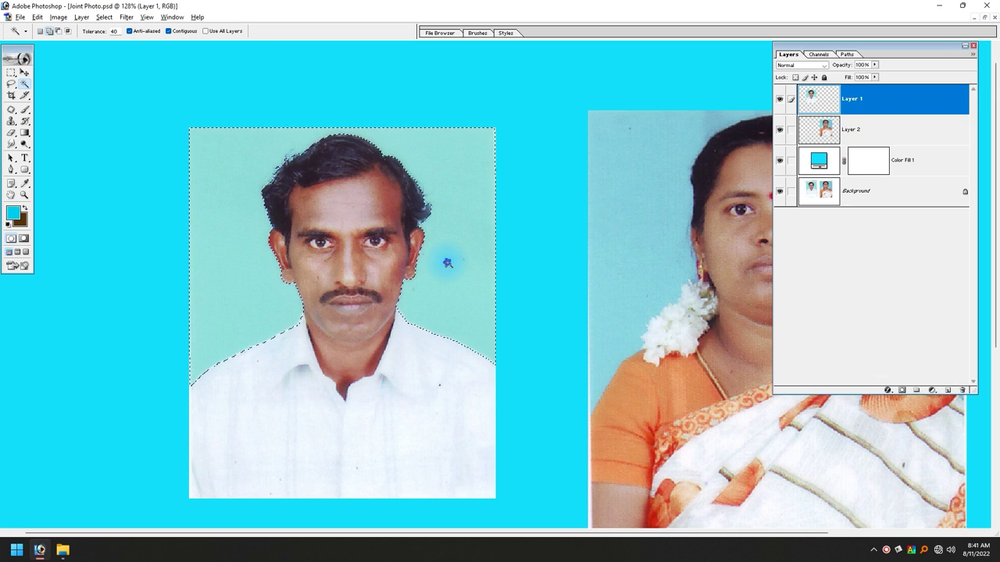
left_click(279, 160)
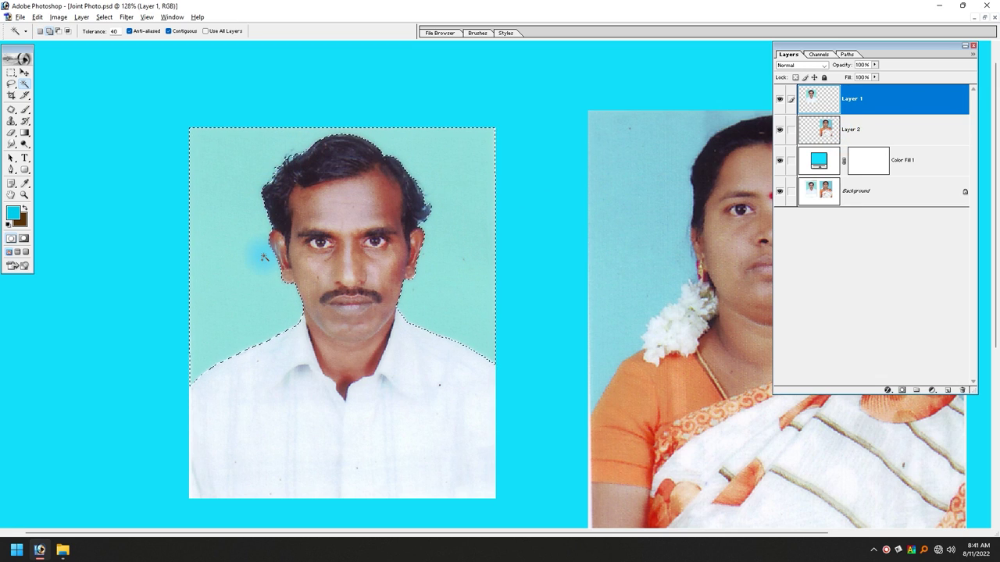
left_click(287, 294)
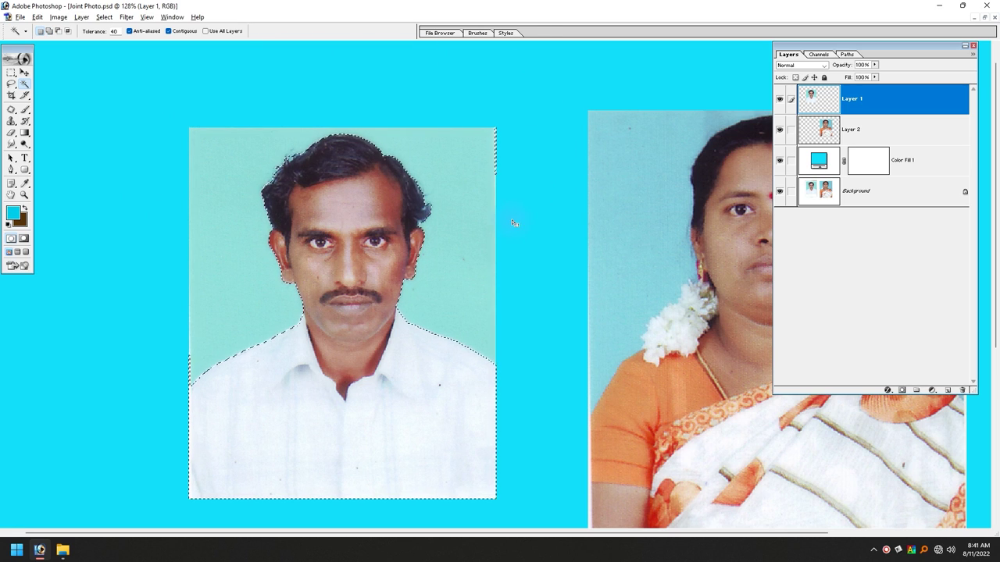
left_click_drag(360, 224, 356, 248)
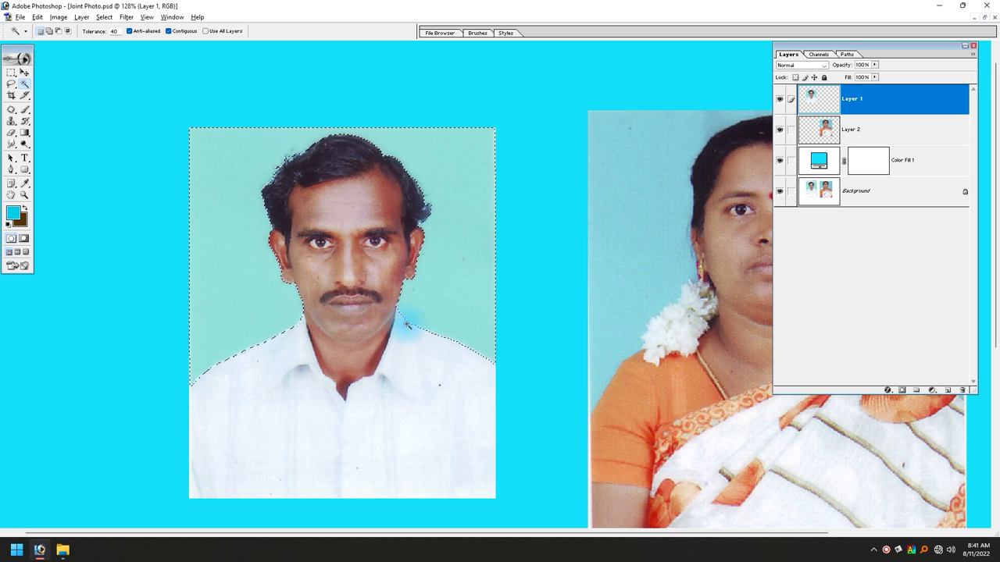
mouse_move(407, 325)
left_mouse_down()
mouse_move(464, 184)
mouse_move(486, 212)
mouse_move(480, 246)
mouse_move(492, 297)
left_mouse_up()
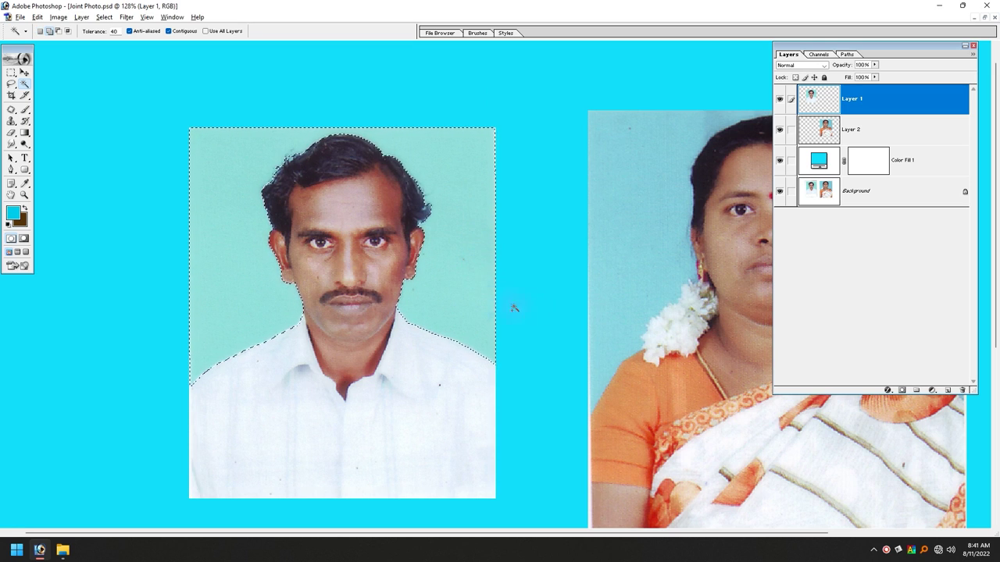
left_click(525, 240)
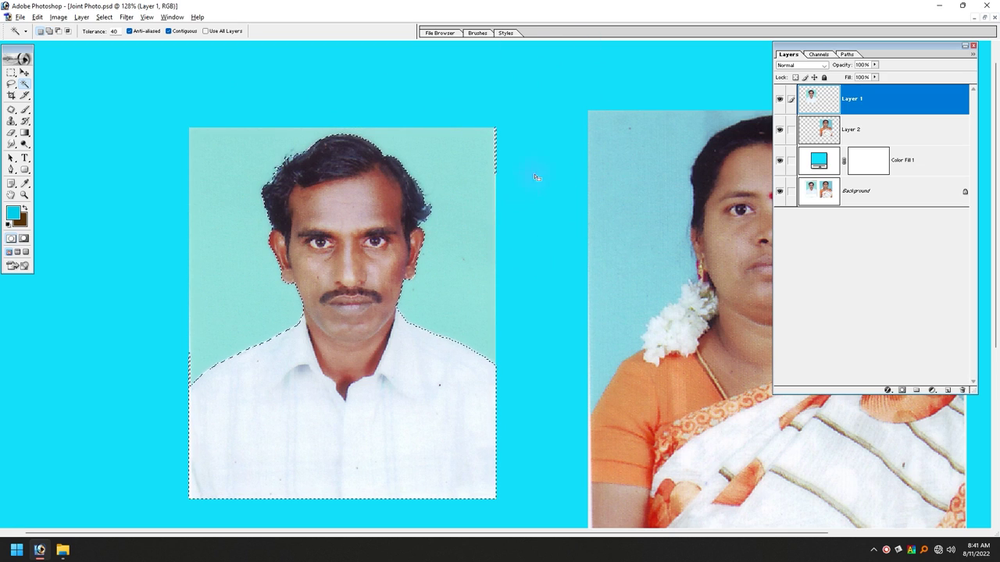
key("l")
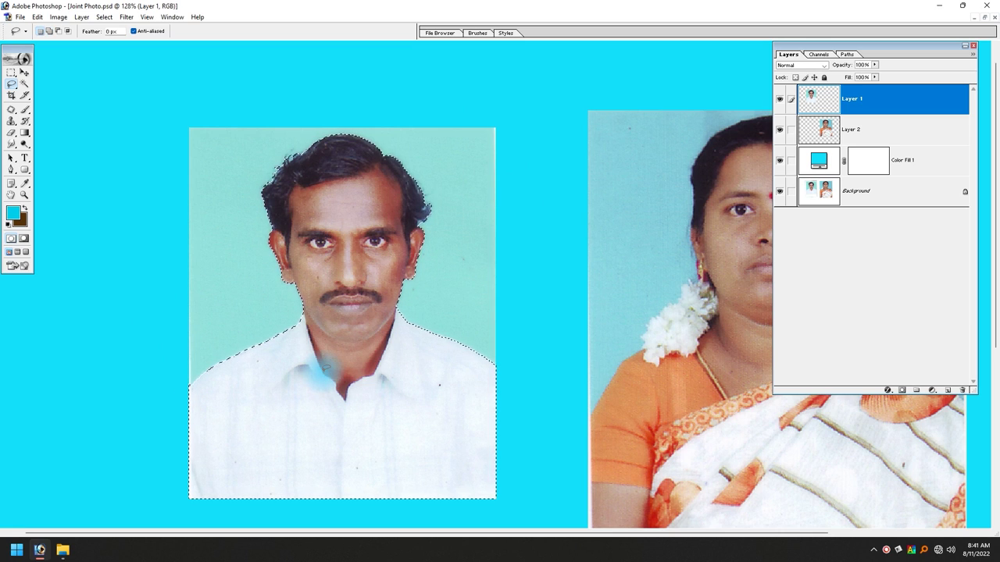
Feather and delete the green background, then move the man higher and deselect
key("ctrl+alt+d")
key("Return")
key("Delete")
key("v")
left_click_drag(377, 371, 384, 289)
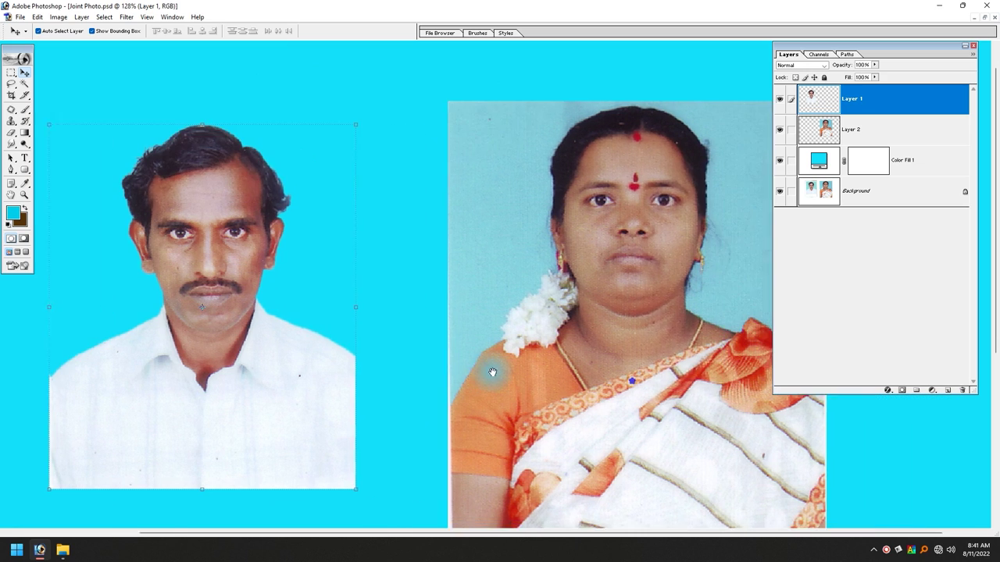
scroll(486, 375, "right", 5)
key("Tab")
key("ctrl+d")
left_click(465, 191)
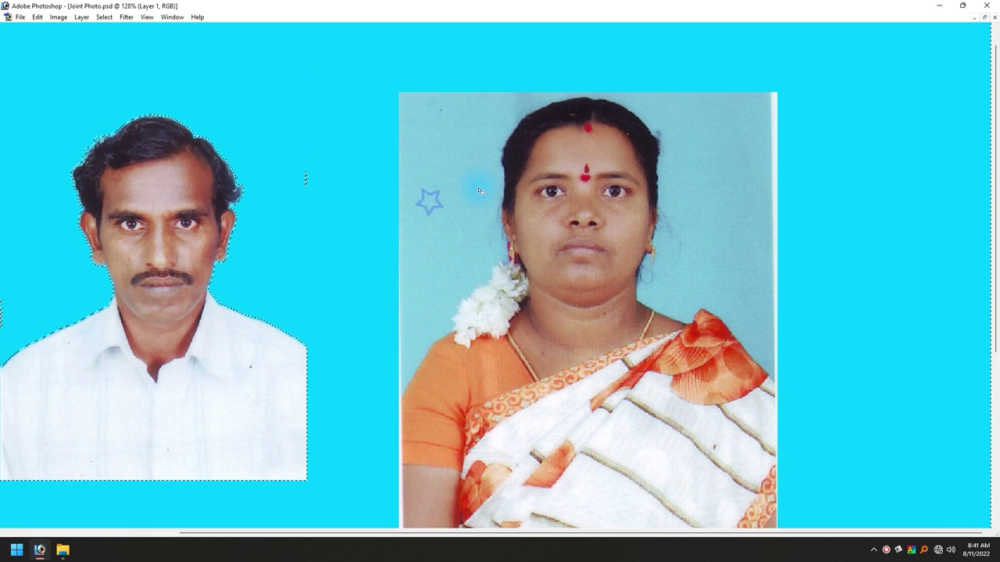
key("Tab")
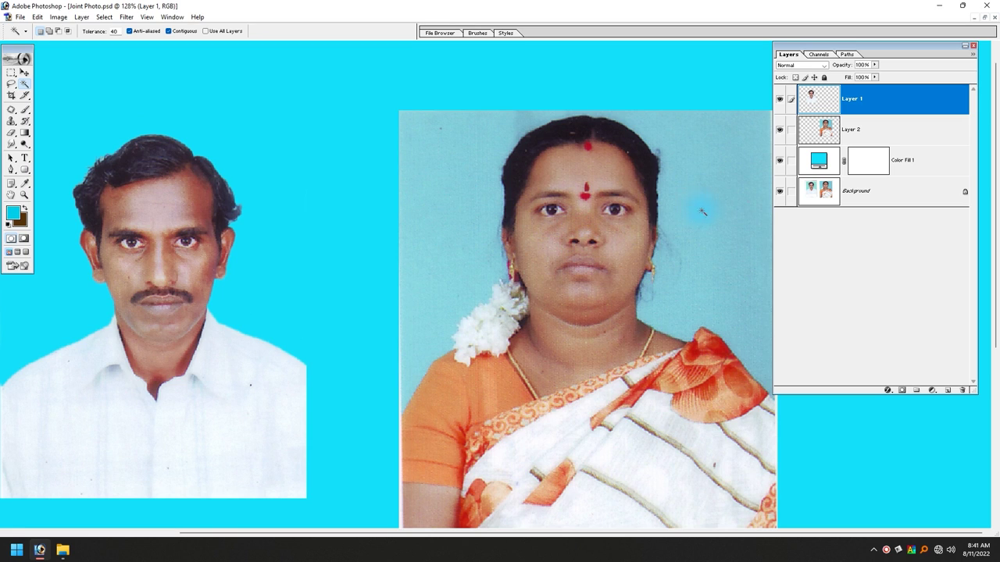
On Layer 2, select the pale background around the woman and start refining its edges
left_click(881, 133)
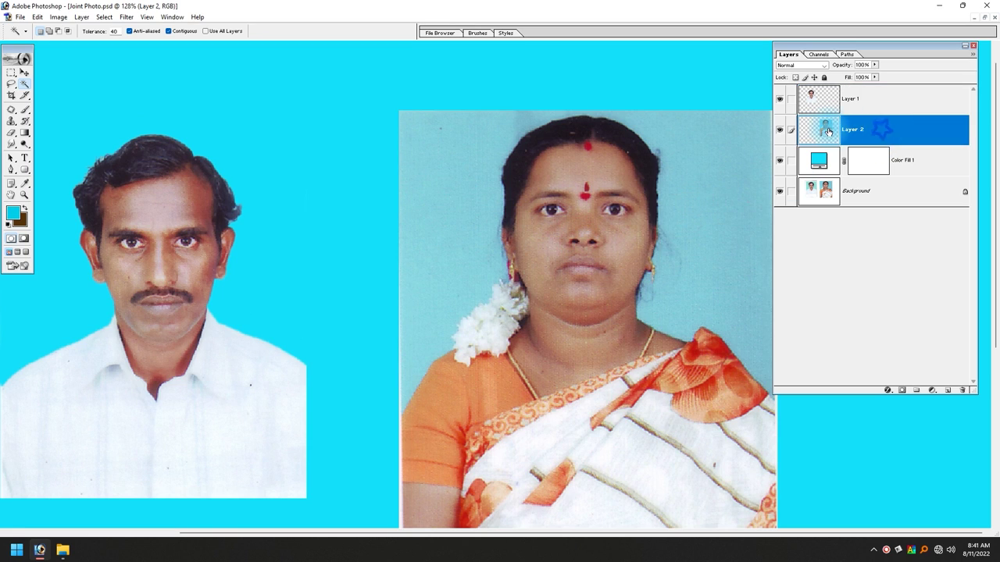
left_click(468, 209)
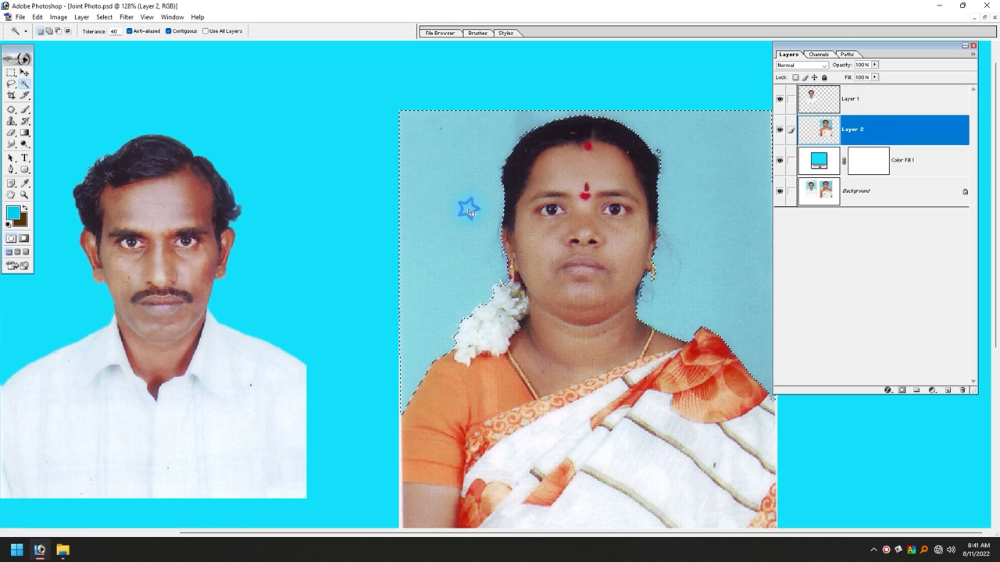
scroll(645, 238, "down", 2)
key("Tab")
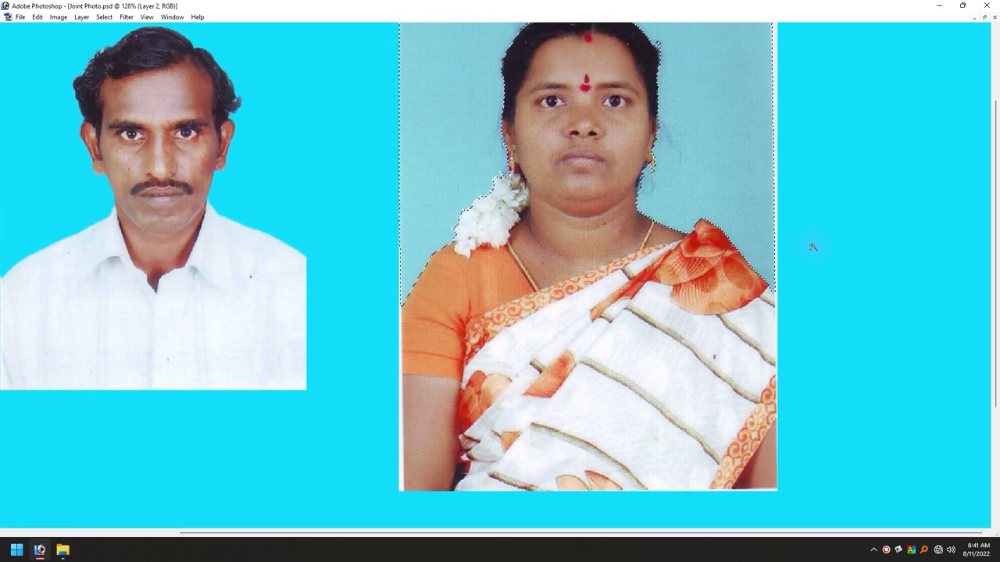
scroll(797, 226, "up", 2)
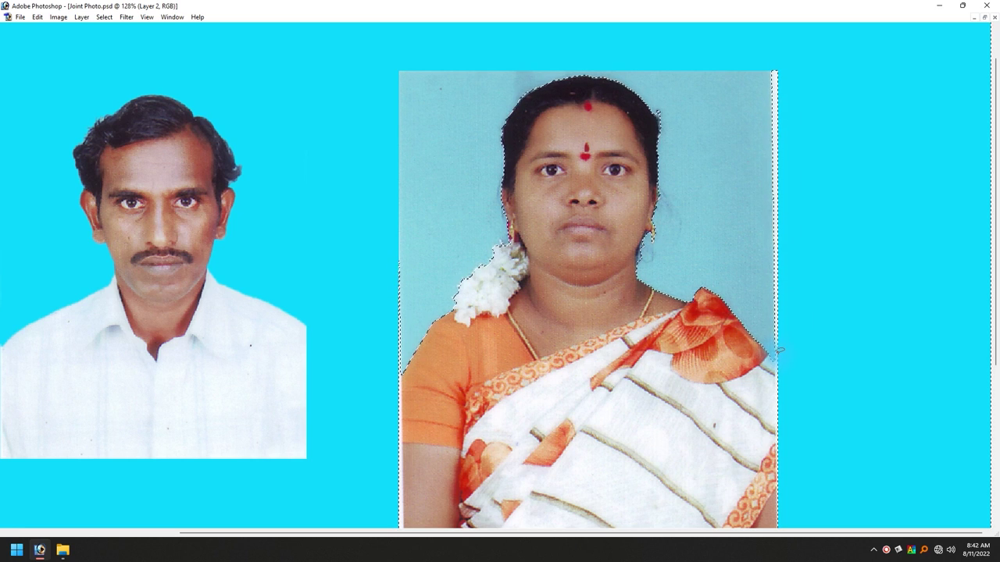
left_click_drag(736, 59, 742, 55)
mouse_move(403, 361)
left_mouse_down()
mouse_move(379, 390)
mouse_move(448, 235)
left_mouse_up()
key("z")
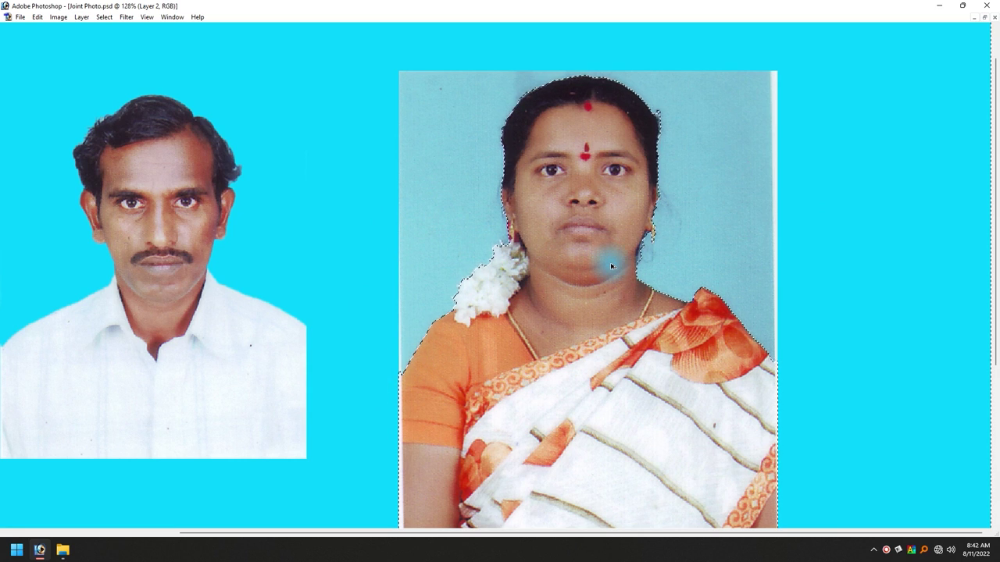
Refine the selection along the woman's jaw, earring and hair edge with the Lasso
left_click_drag(588, 190, 762, 329)
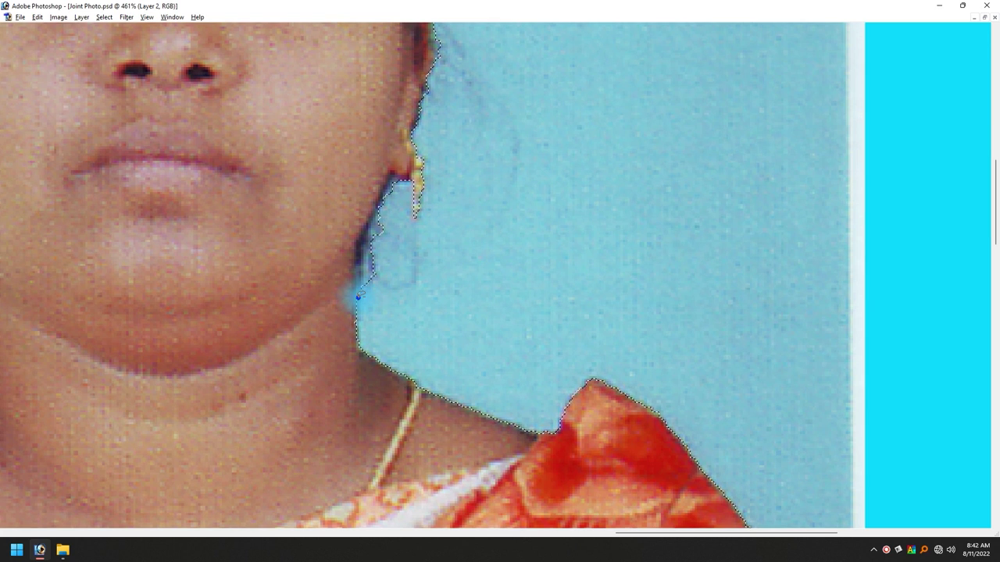
left_click_drag(359, 286, 385, 216)
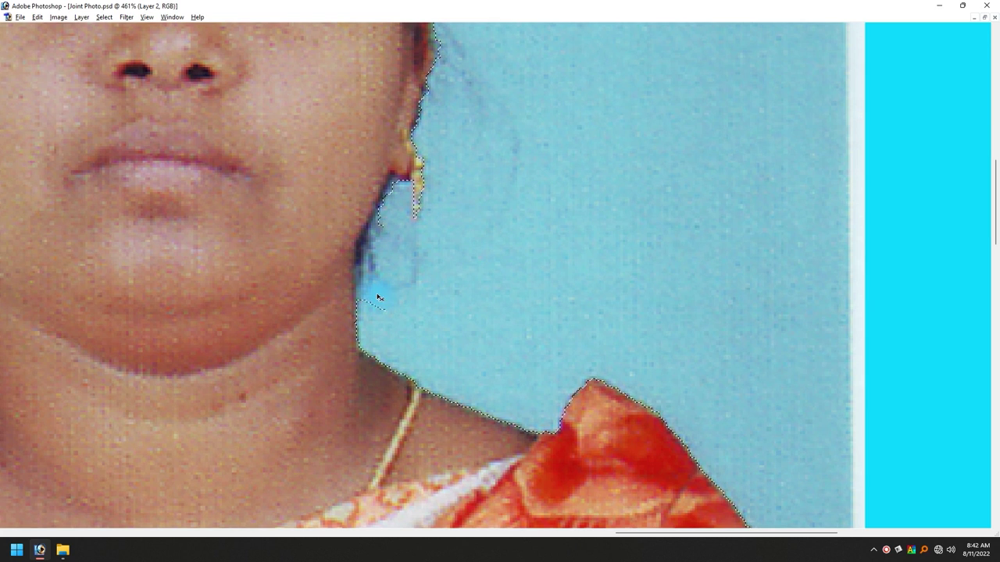
mouse_move(378, 297)
left_mouse_down()
mouse_move(428, 208)
mouse_move(385, 202)
left_mouse_up()
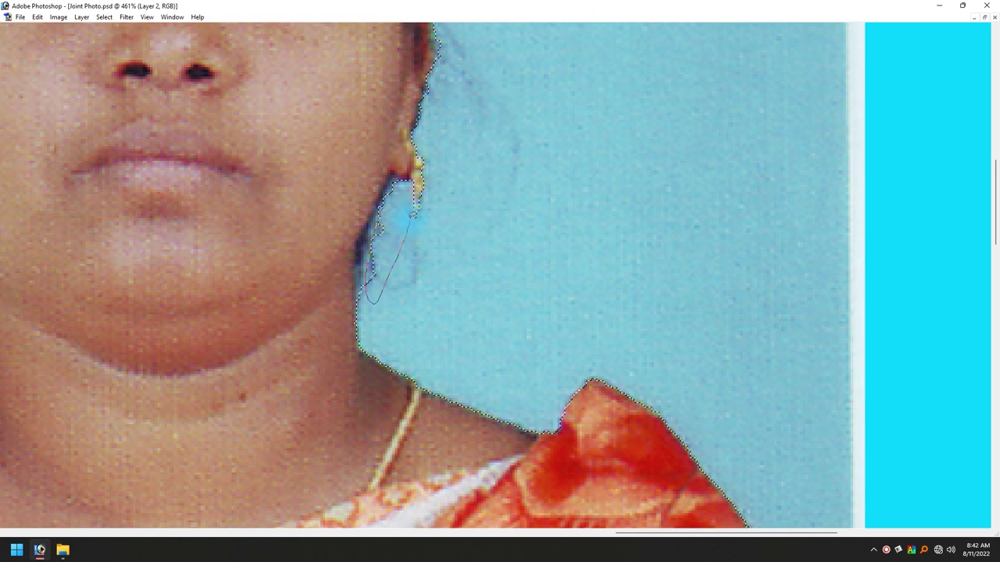
left_click_drag(385, 205, 365, 296)
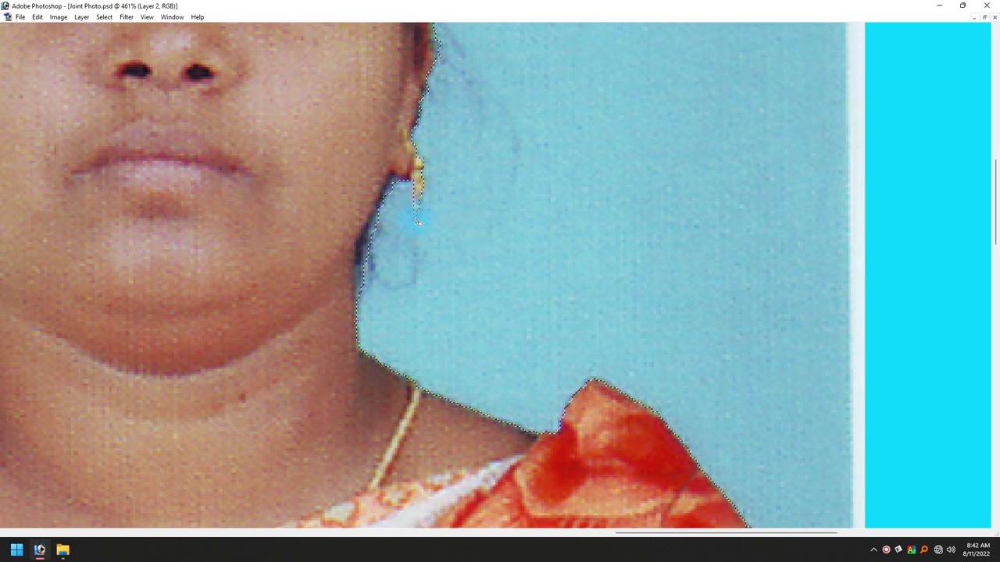
key("ctrl+minus")
key("ctrl+minus")
key("ctrl+minus")
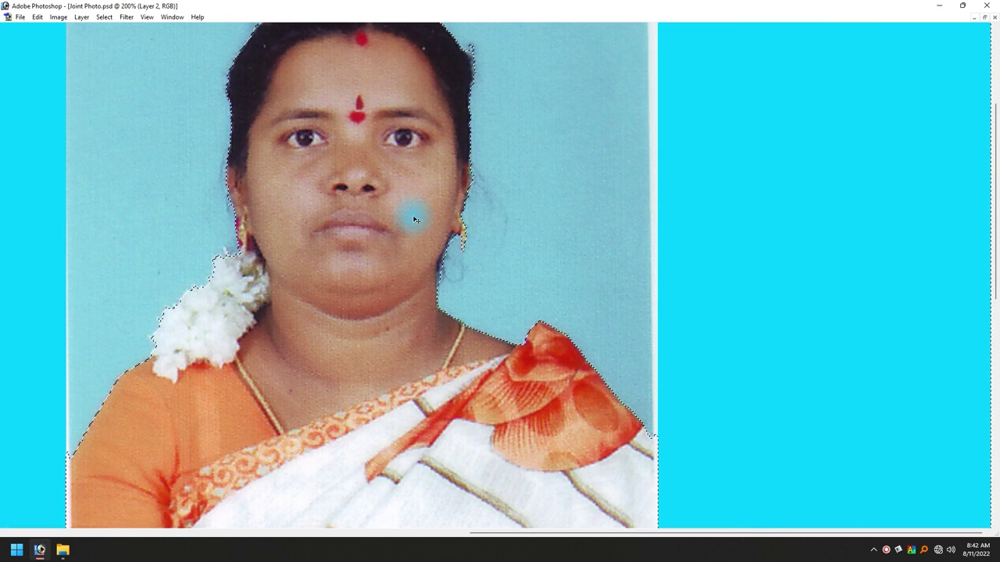
key("ctrl+minus")
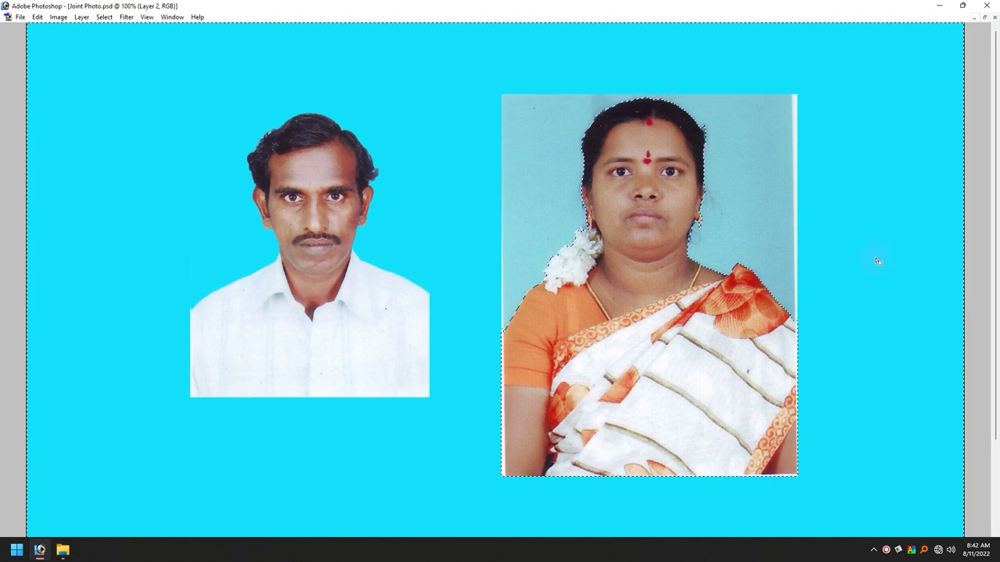
key("Delete")
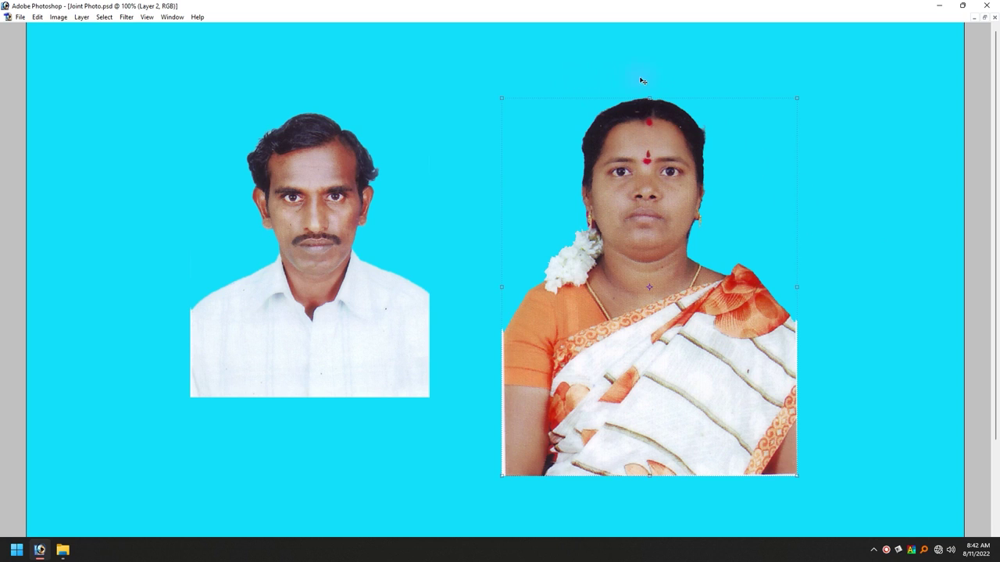
key("ctrl+shift+i")
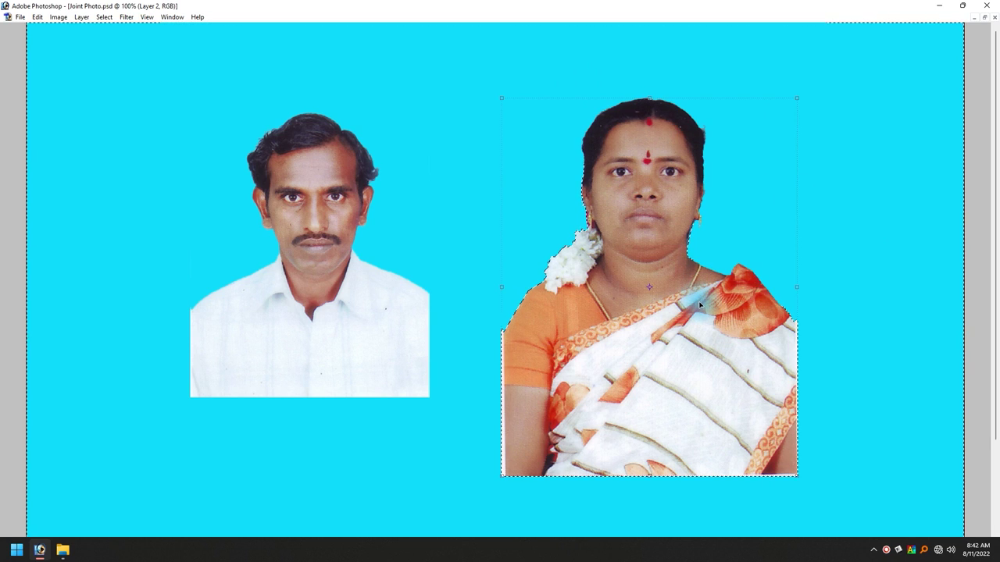
key("ctrl+z")
scroll(794, 125, "up", 5)
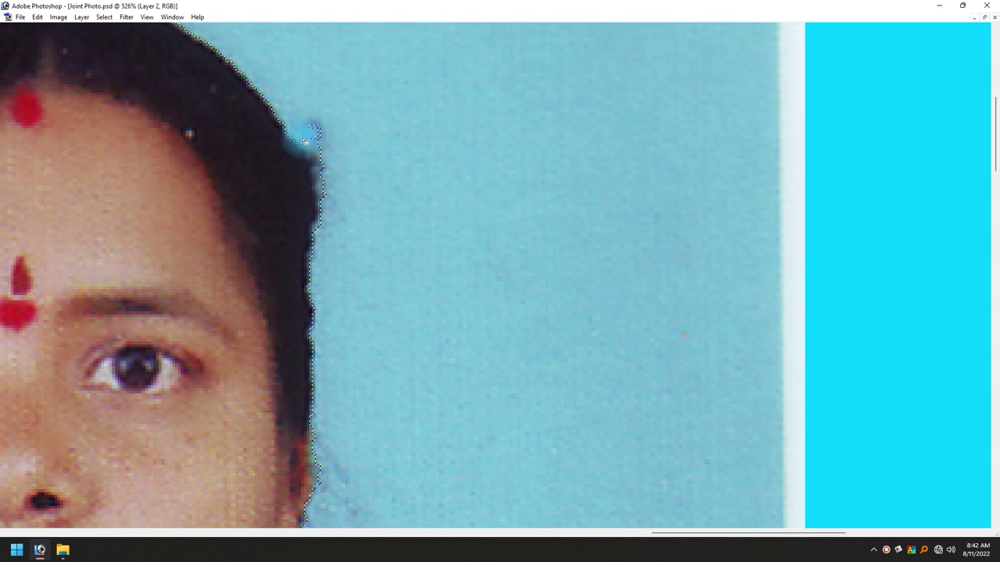
left_click_drag(334, 105, 305, 131)
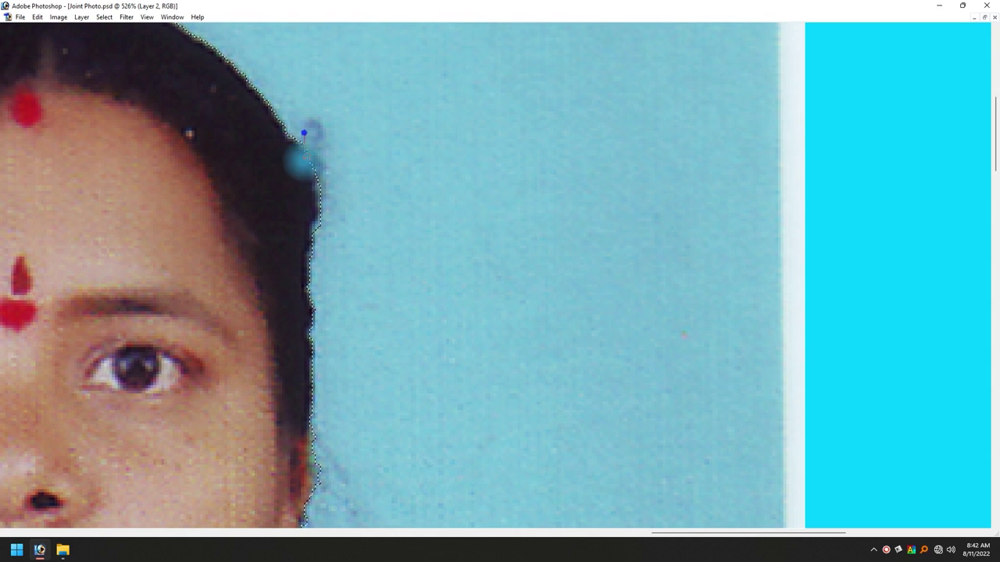
key("ctrl+0")
Feather the selection, delete the woman's light-blue background, and deselect
key("ctrl+alt+d")
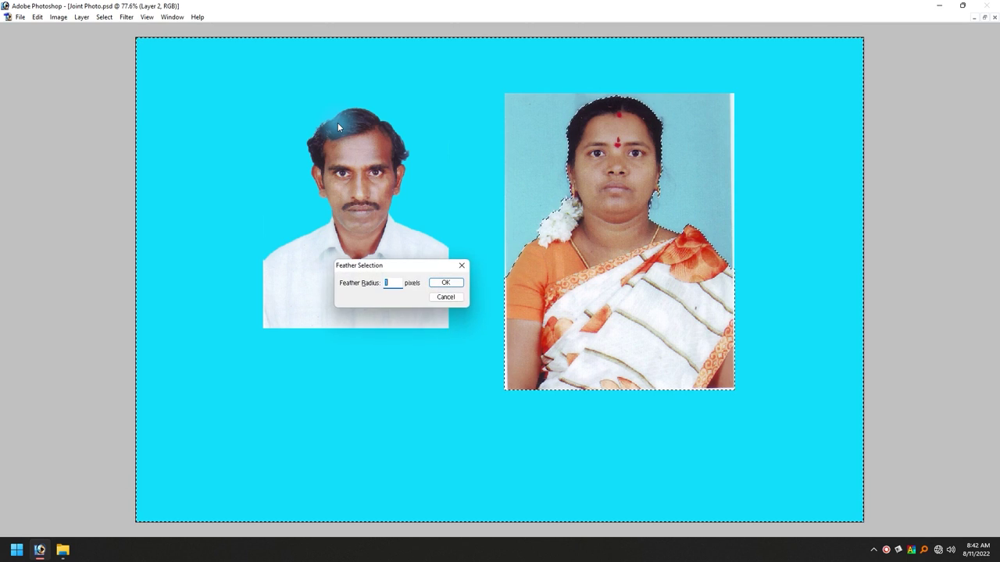
key("Return")
key("Delete")
key("ctrl+d")
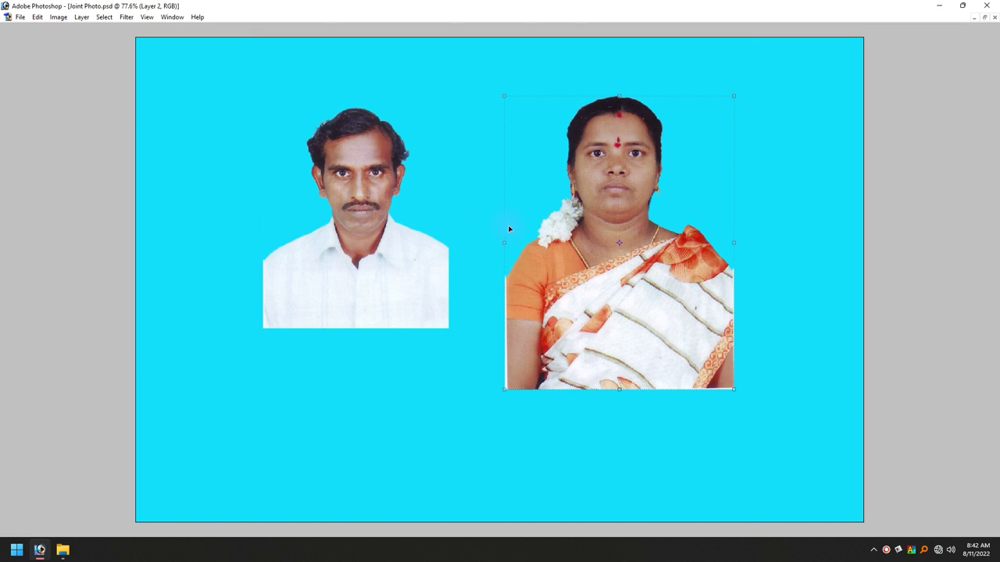
Reposition the woman's and the man's portraits on the cyan canvas
left_click_drag(590, 281, 534, 350)
key("ctrl+t")
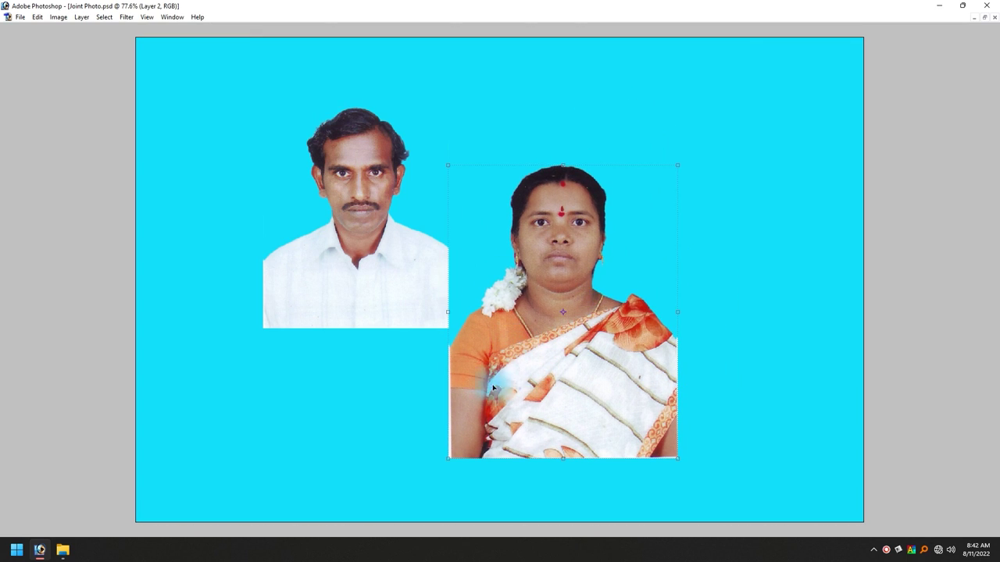
left_click_drag(492, 387, 508, 370)
left_click(371, 301)
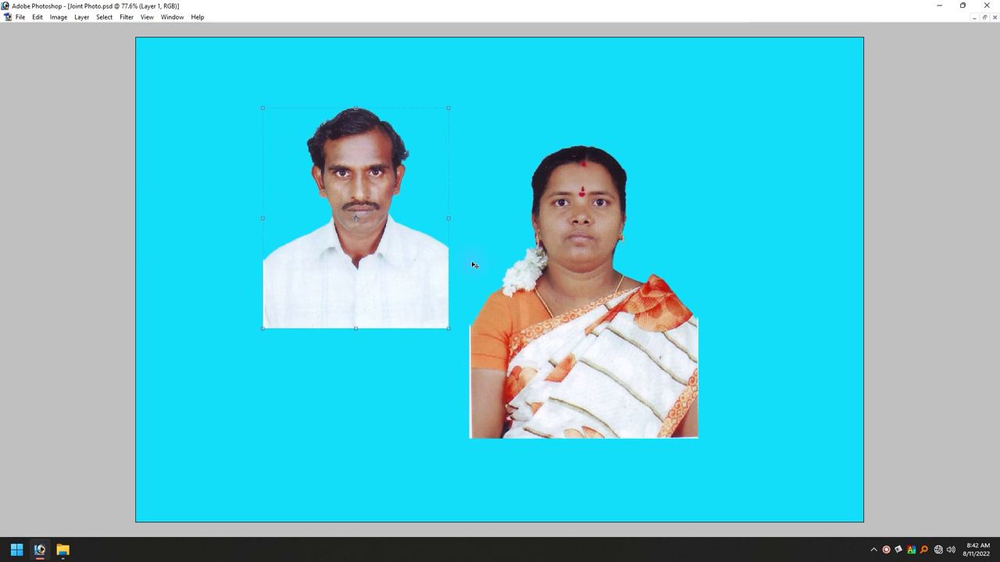
left_click_drag(346, 151, 334, 168)
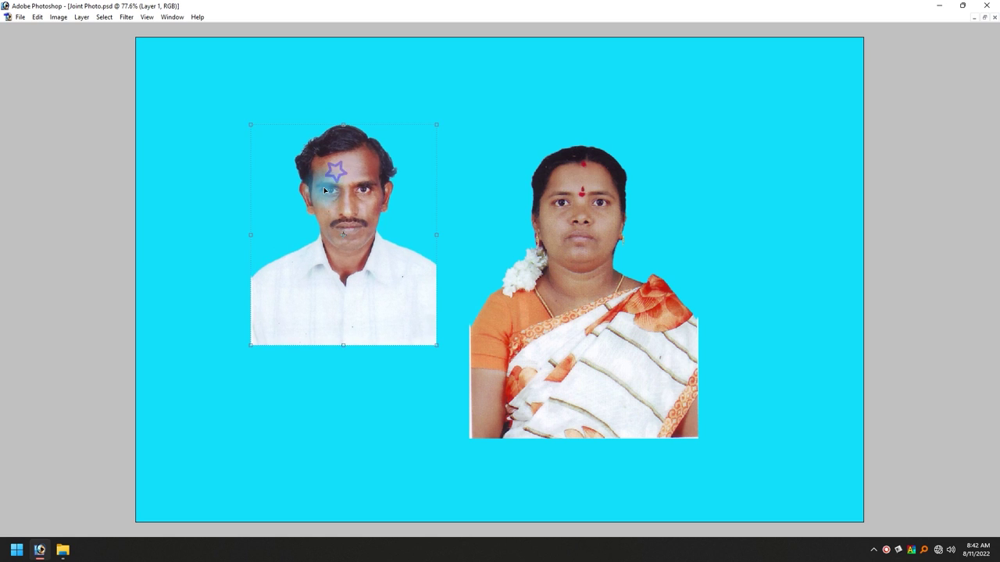
key("ctrl+l")
Brighten the man's portrait with Levels using the black, midtone and white sliders
left_click_drag(726, 148, 682, 88)
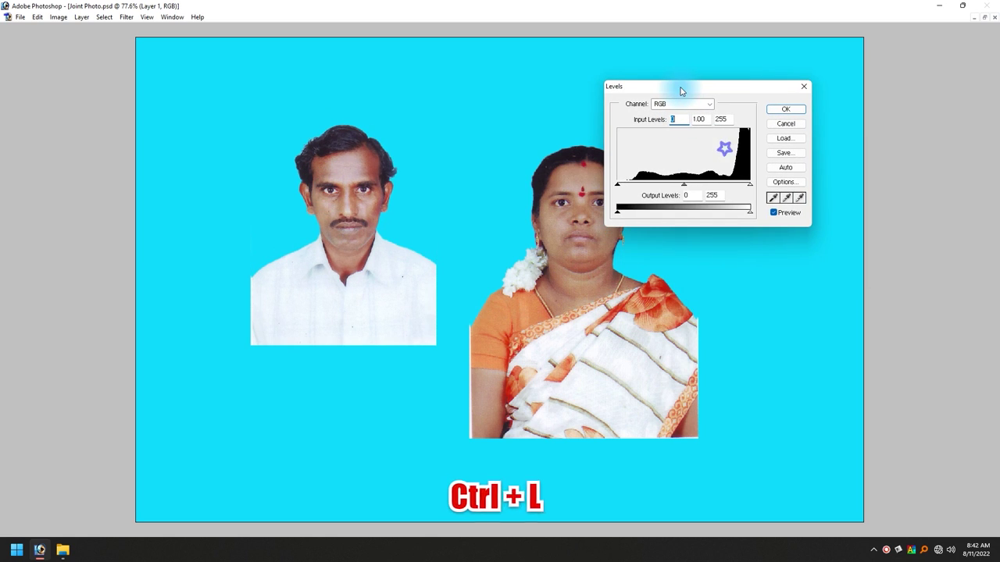
left_click_drag(683, 185, 673, 185)
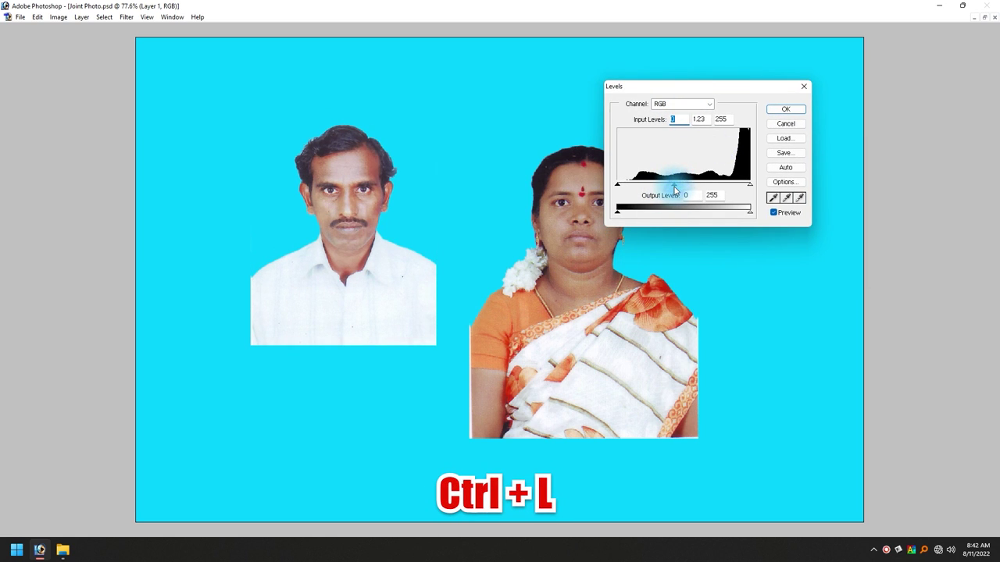
left_click(746, 188)
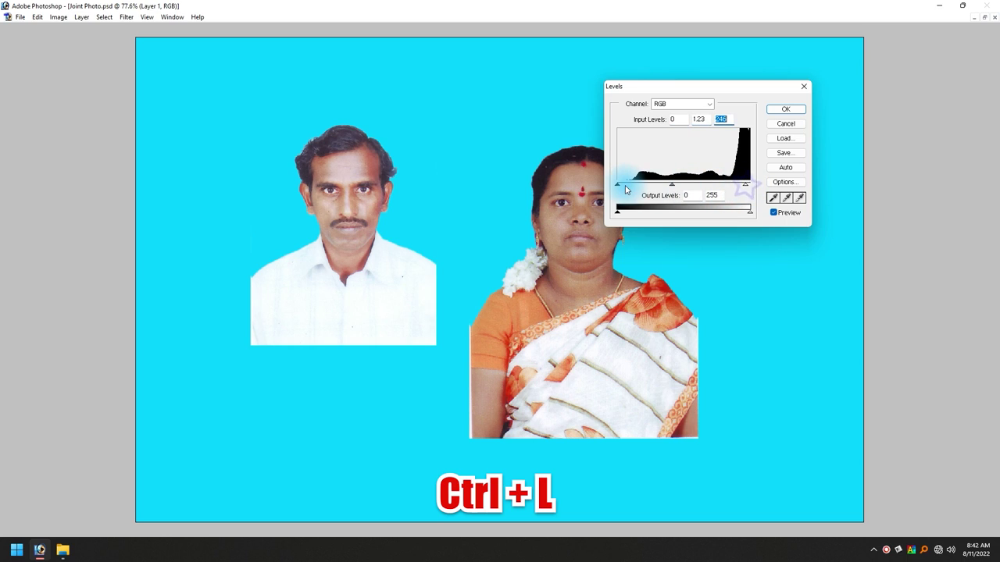
left_click_drag(624, 189, 627, 190)
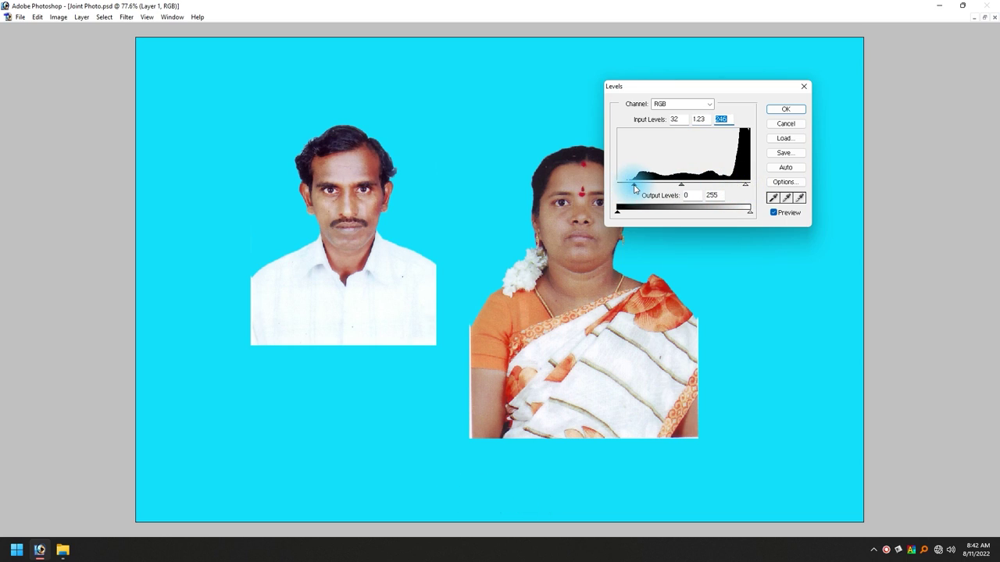
key("Return")
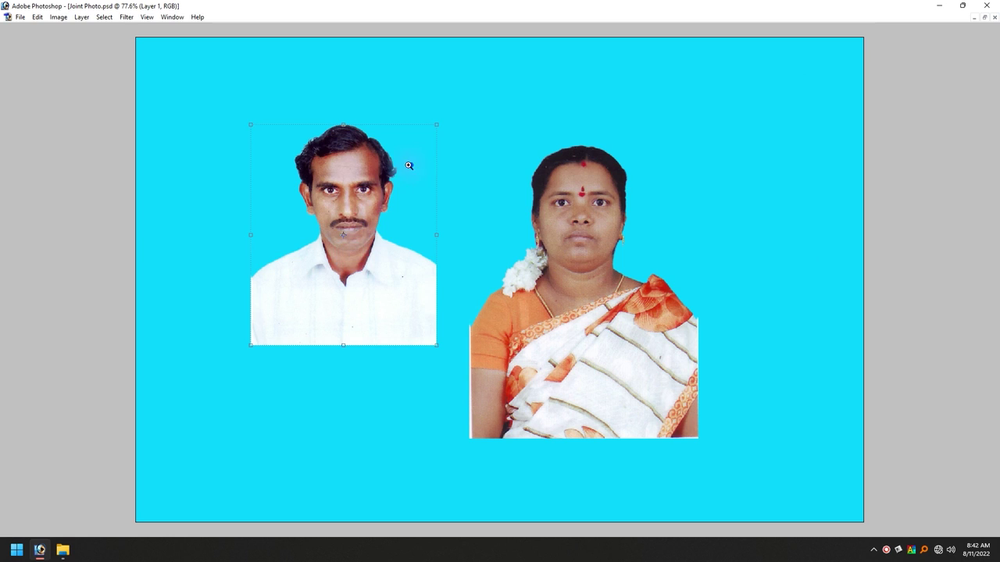
Brighten the woman's Layer 2 with Levels: 1.39 midtone and 246 white point
left_click(409, 165)
left_click_drag(357, 424, 293, 426)
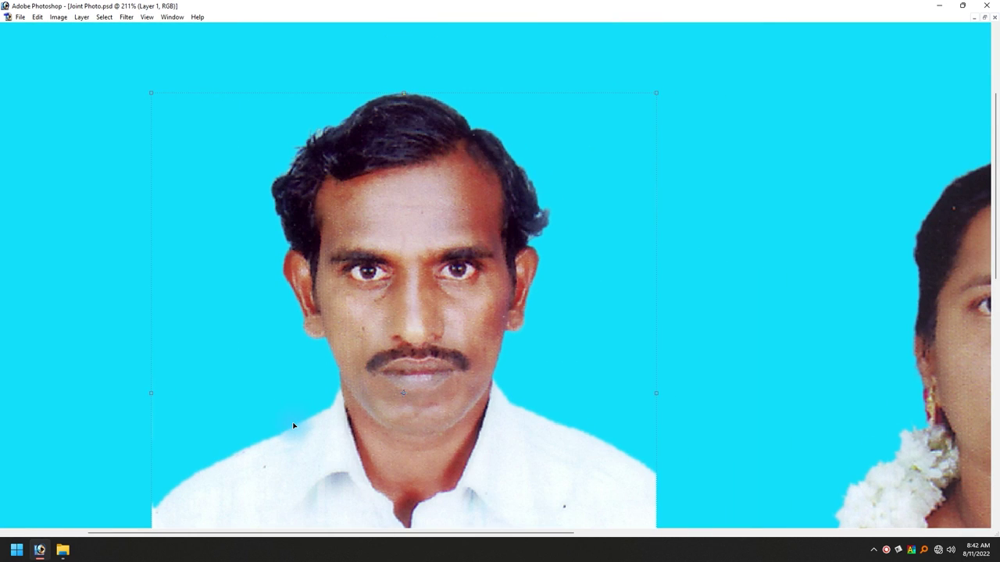
left_click_drag(293, 425, 281, 320)
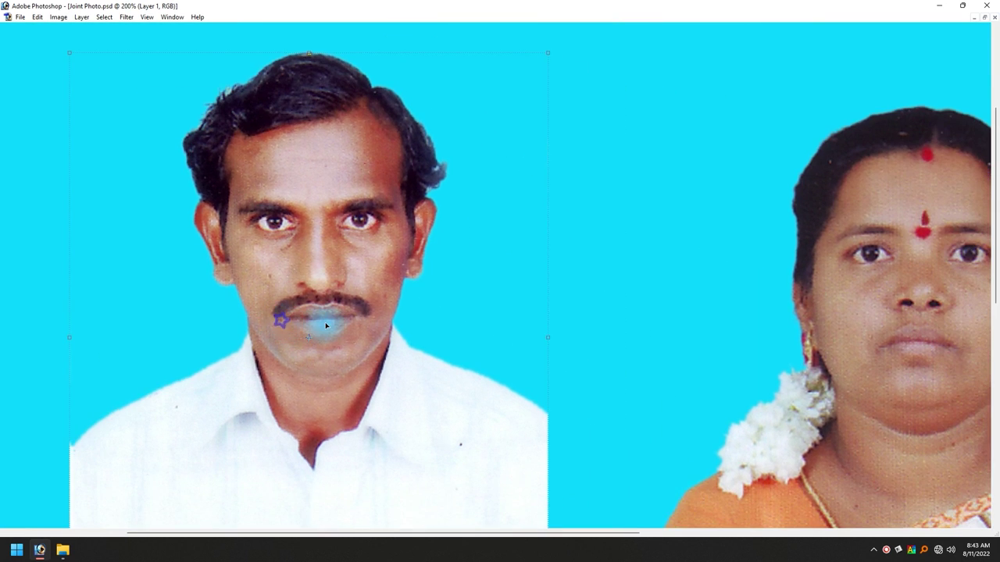
key("ctrl+minus")
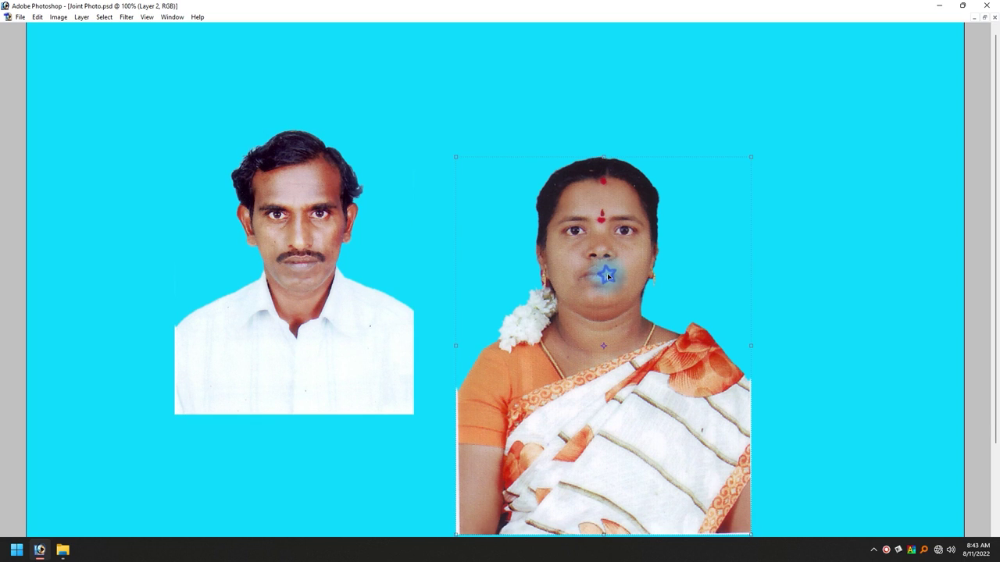
key("ctrl+l")
left_click_drag(675, 86, 762, 86)
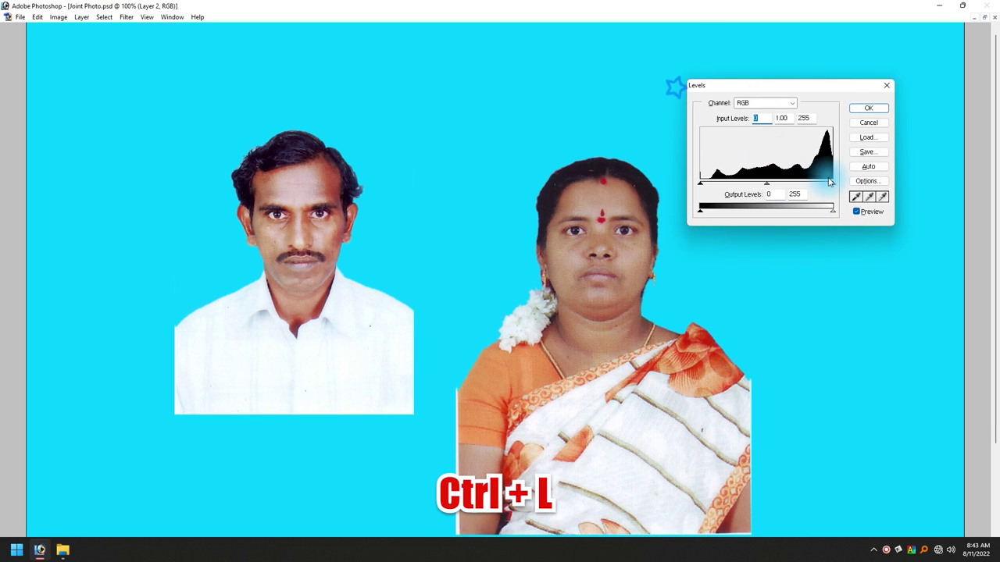
left_click_drag(830, 182, 827, 182)
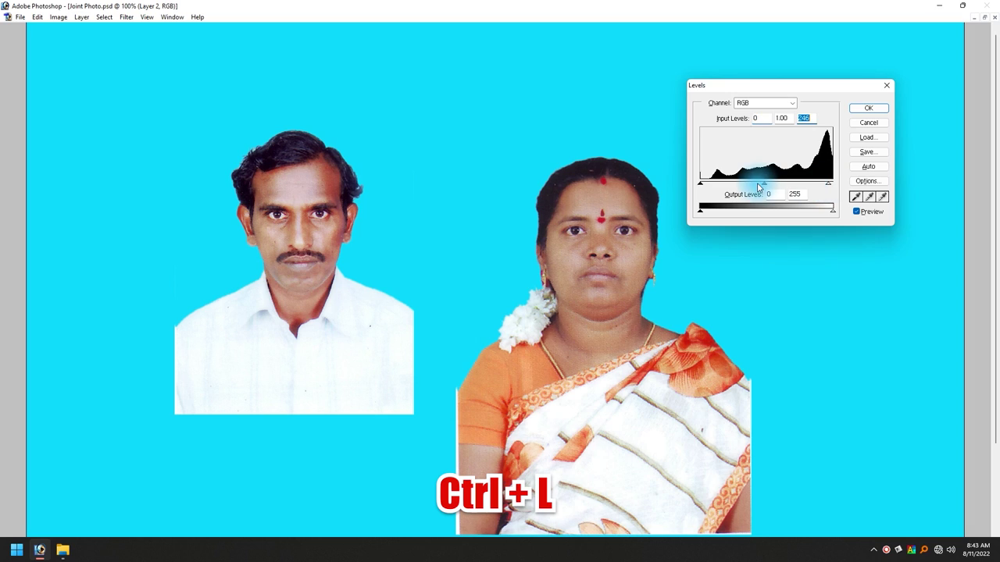
left_click_drag(761, 183, 713, 182)
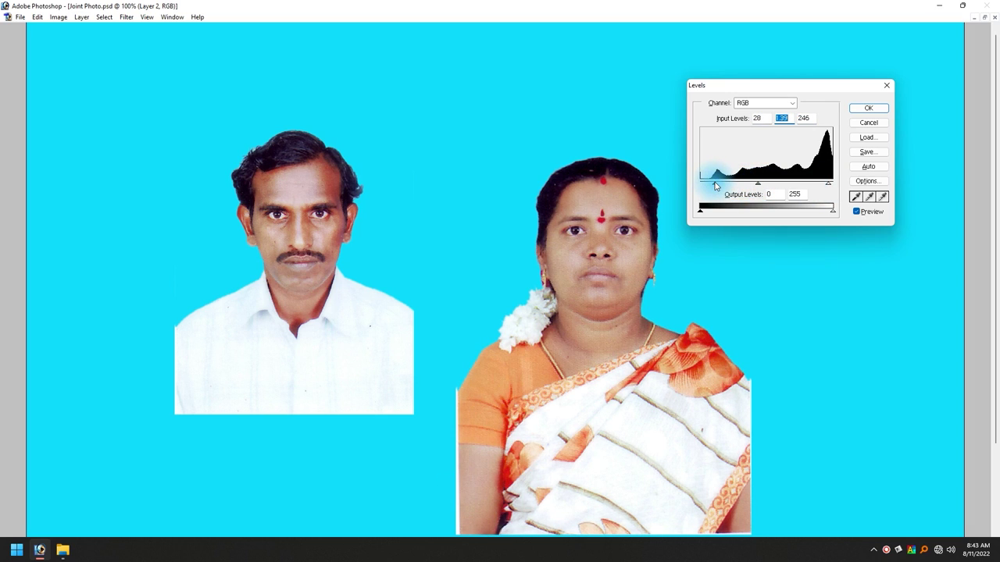
left_click(824, 185)
key("Return")
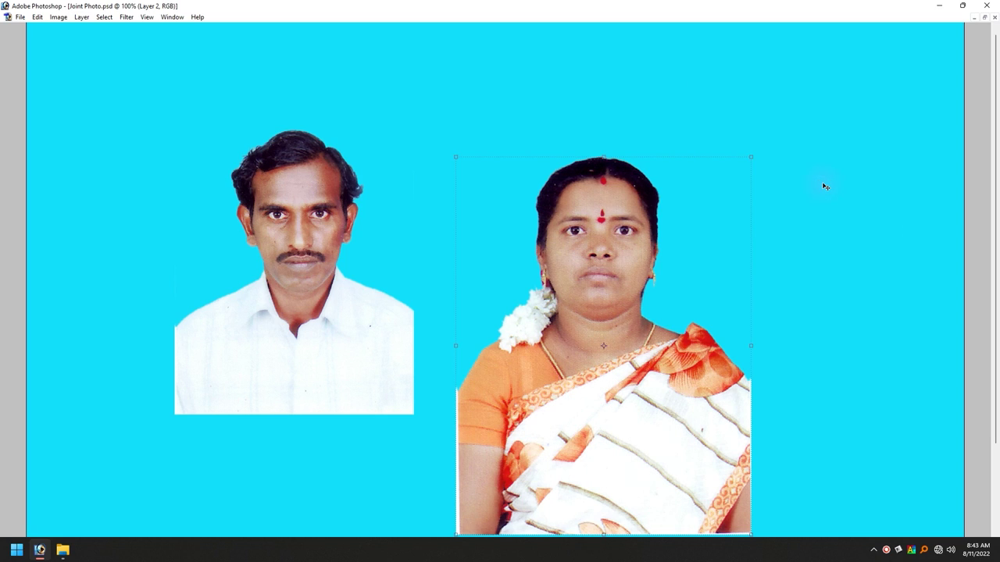
Move the woman's photo up and left, then nudge it slightly right
key("ctrl+minus")
mouse_move(540, 390)
left_mouse_down()
mouse_move(506, 364)
mouse_move(513, 378)
left_mouse_up()
key("ctrl+t")
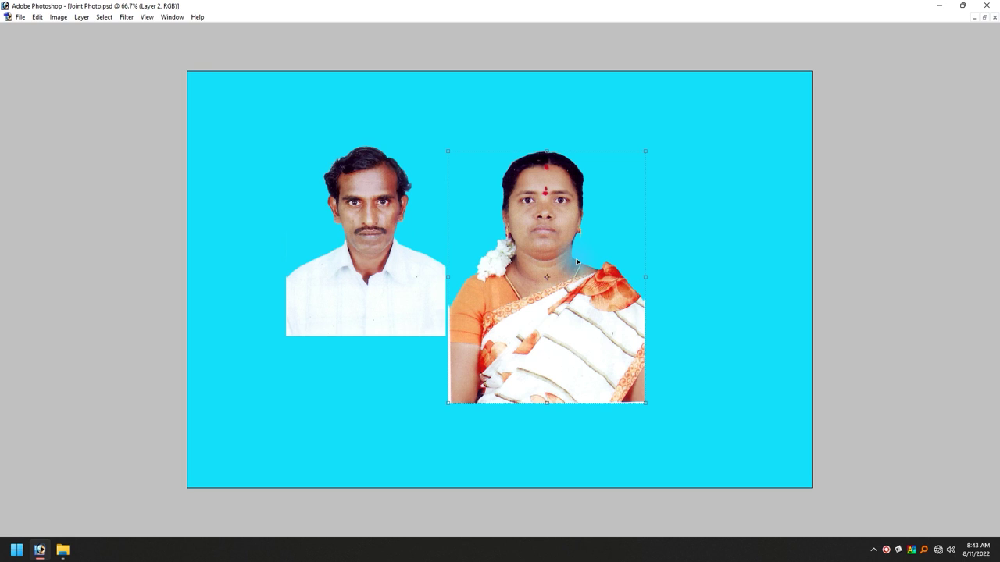
left_click_drag(527, 310, 539, 310)
scroll(467, 259, "up", 2)
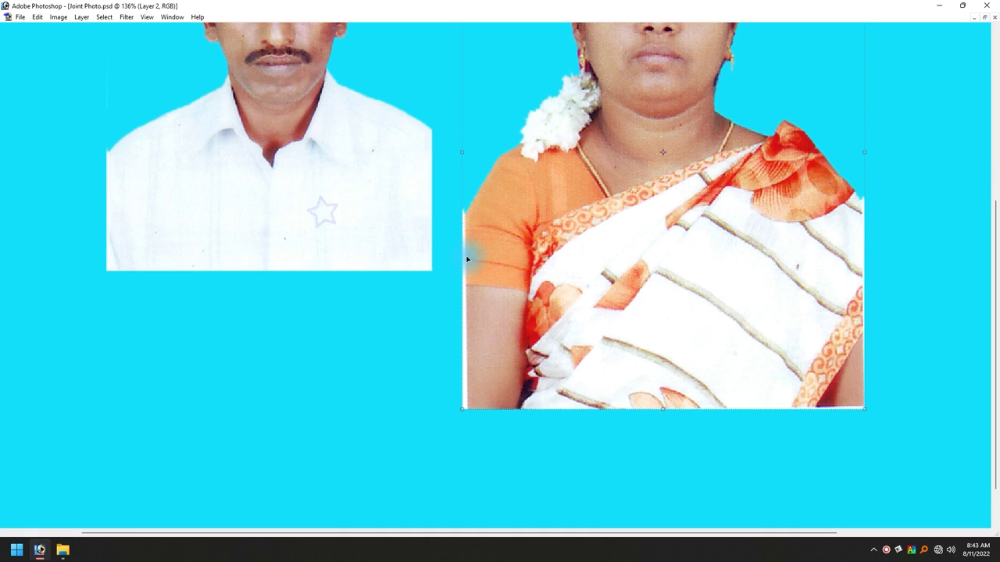
Select the thin white strip along the photo's left edge and delete it
key("Tab")
left_click(11, 72)
left_click_drag(421, 174, 449, 381)
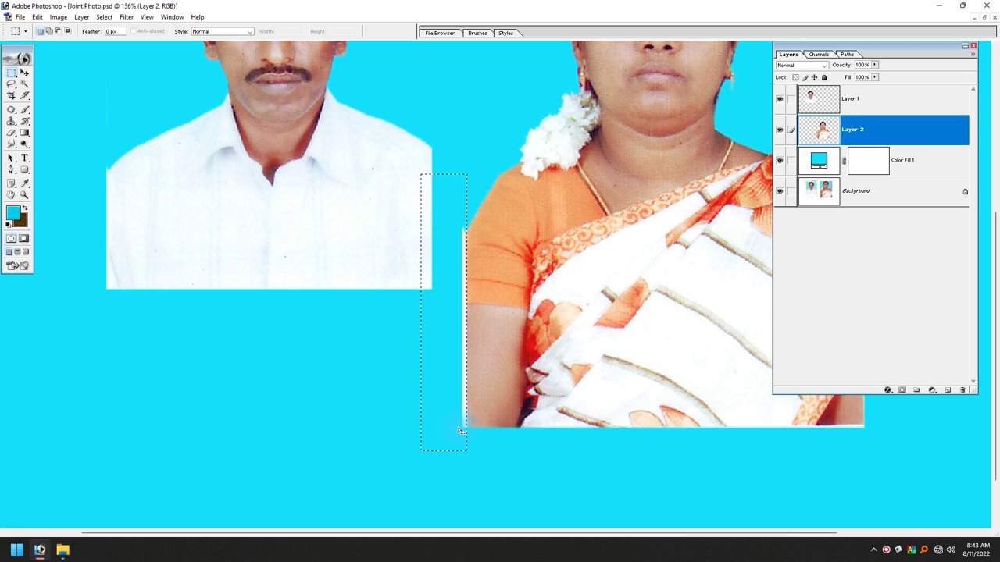
key("Delete")
key("ctrl+d")
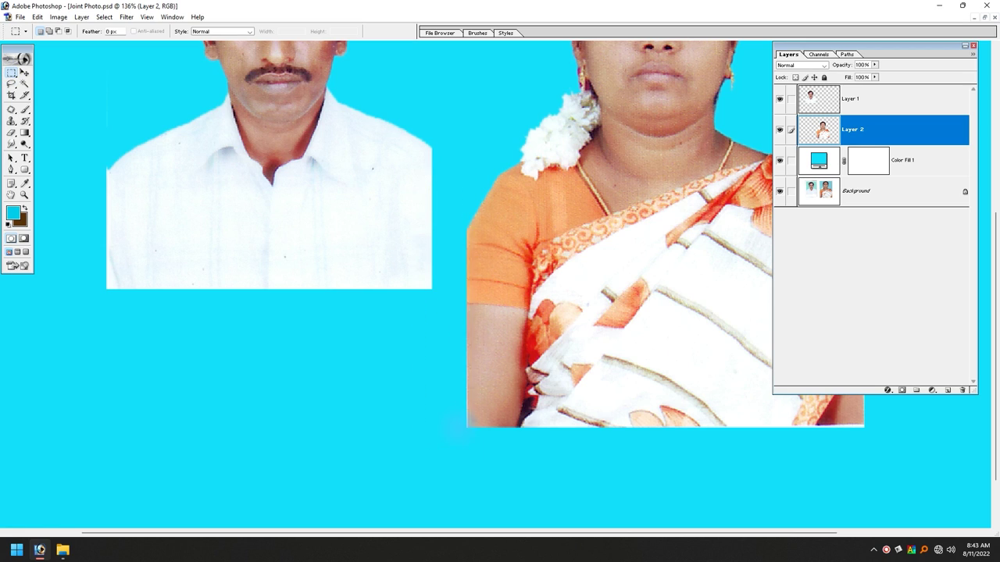
key("ctrl+minus")
key("ctrl+minus")
Drag the woman's photo left to overlap the man's shoulder, keeping Layer 2 in front
key("v")
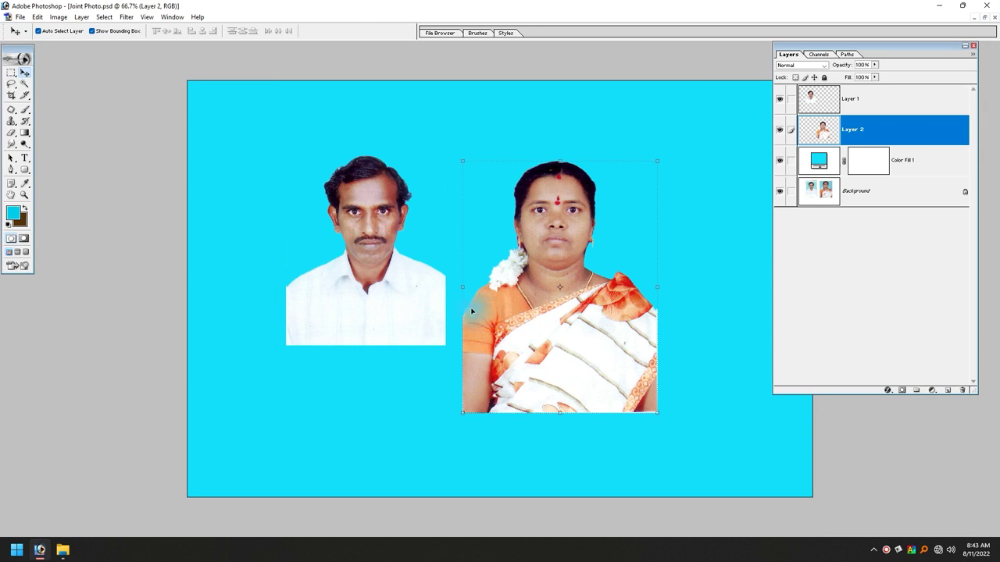
left_click_drag(544, 358, 511, 335)
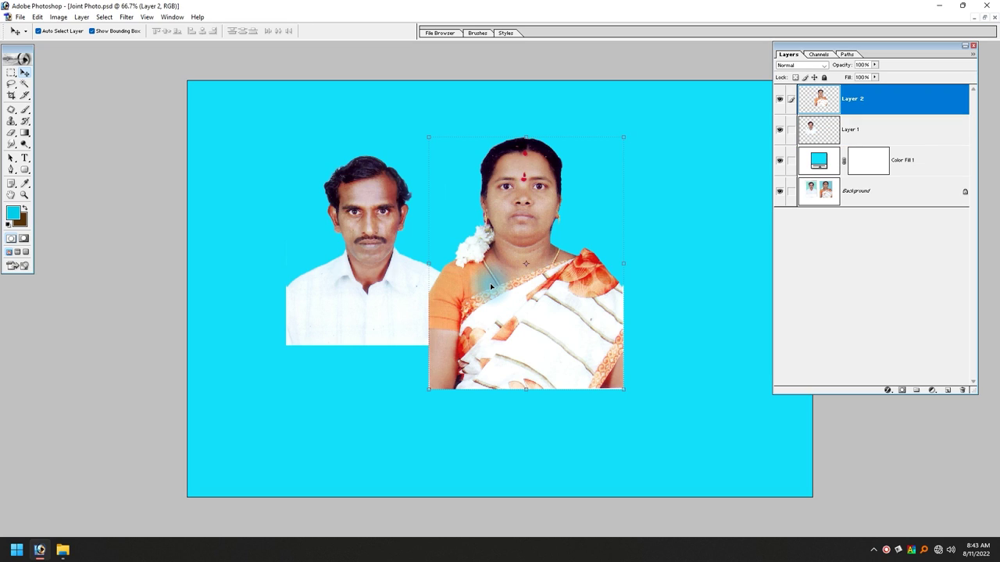
left_click_drag(491, 287, 479, 321)
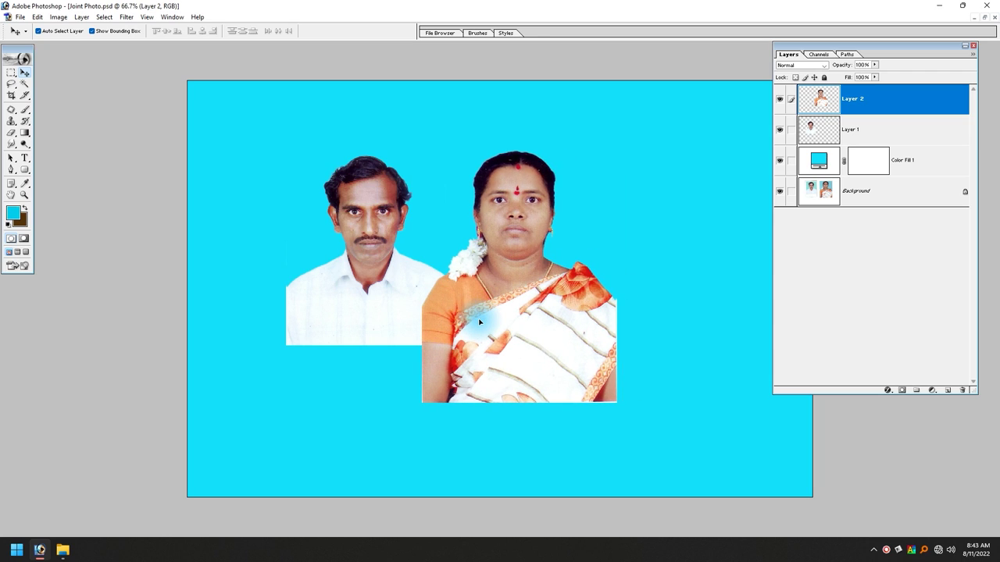
key("ctrl+bracketleft")
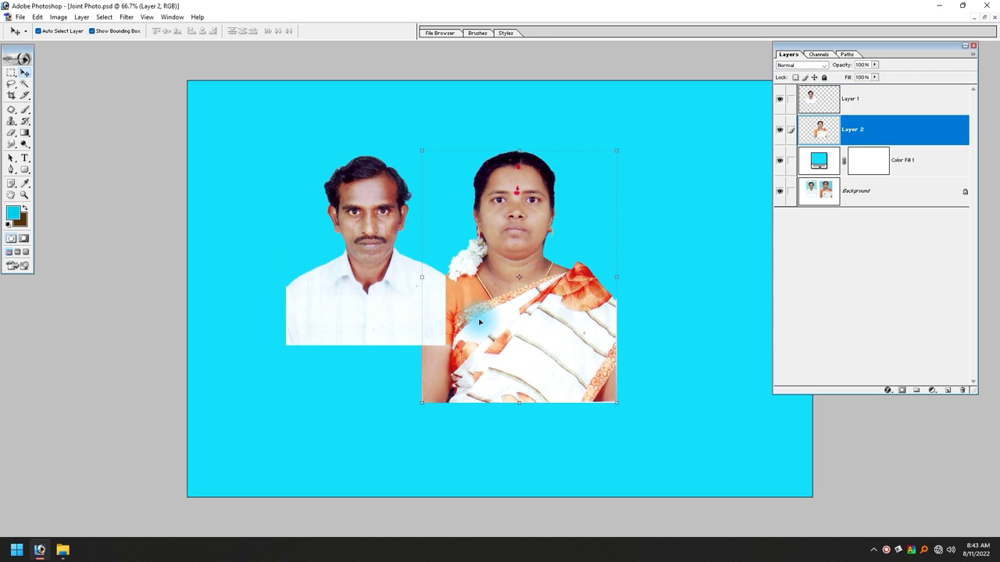
key("ctrl+bracketright")
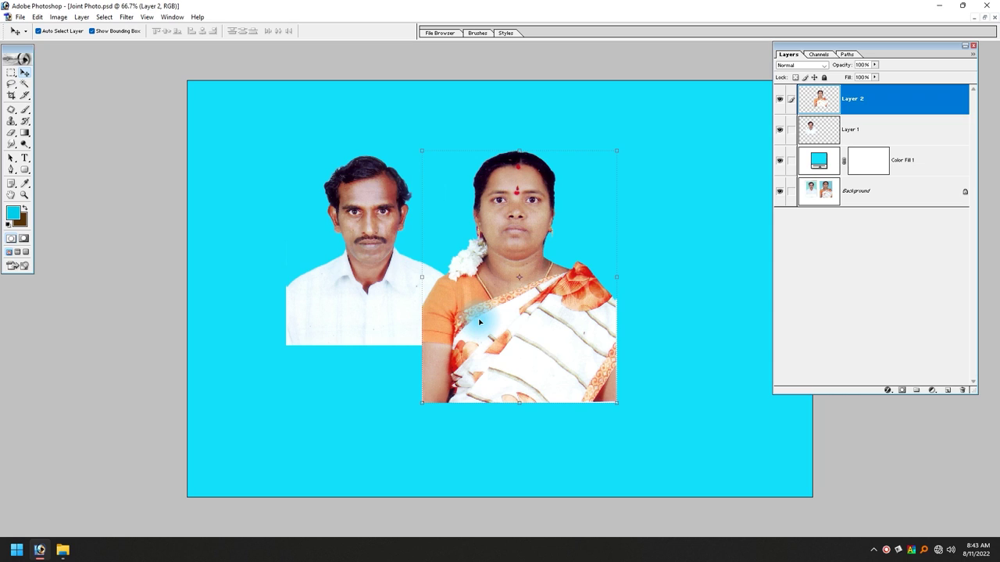
left_click_drag(474, 356, 479, 358)
scroll(479, 342, "up", 1)
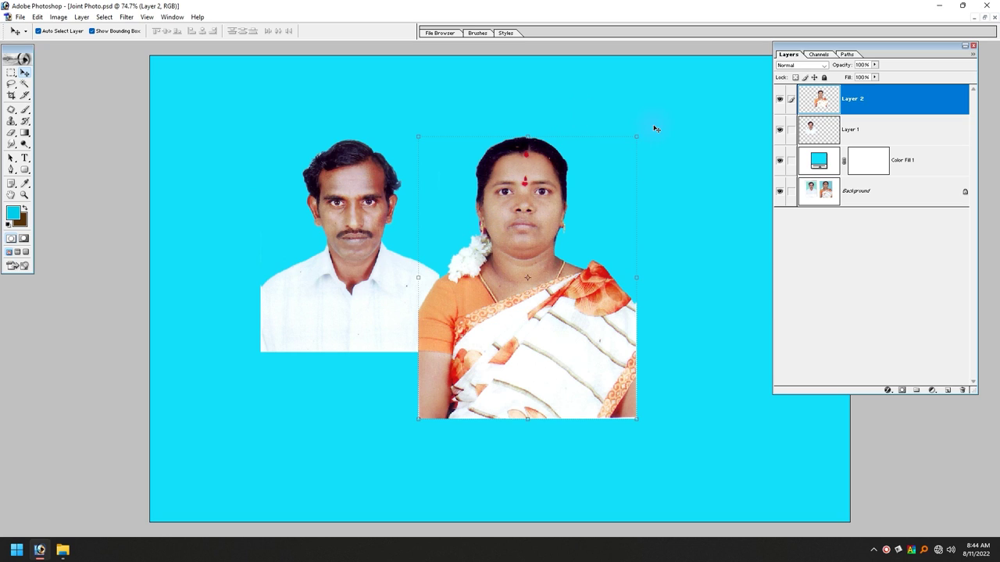
Scale the woman's photo down to about 89.4% and apply the resize
left_click_drag(636, 134, 623, 148)
left_click_drag(509, 360, 496, 355)
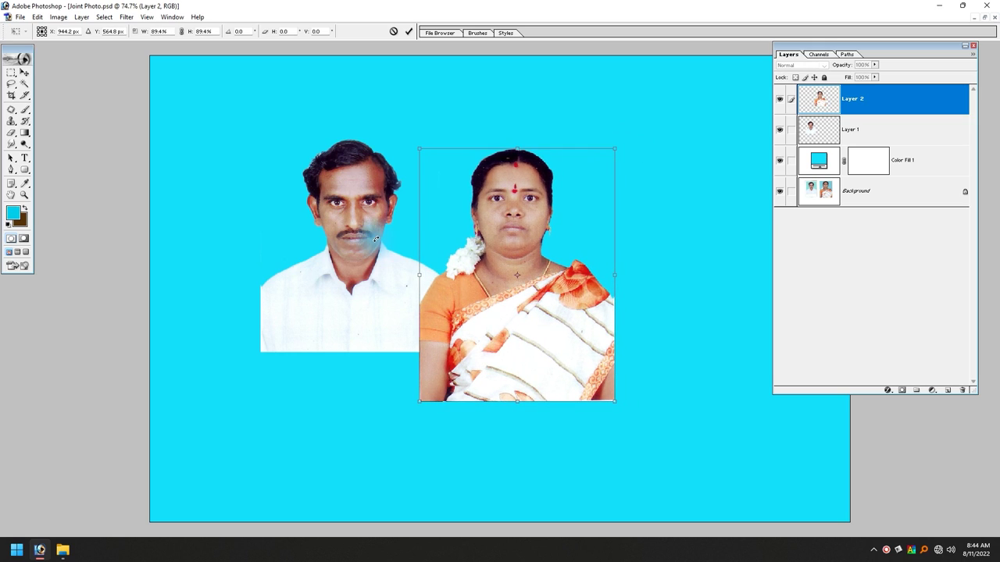
key("Return")
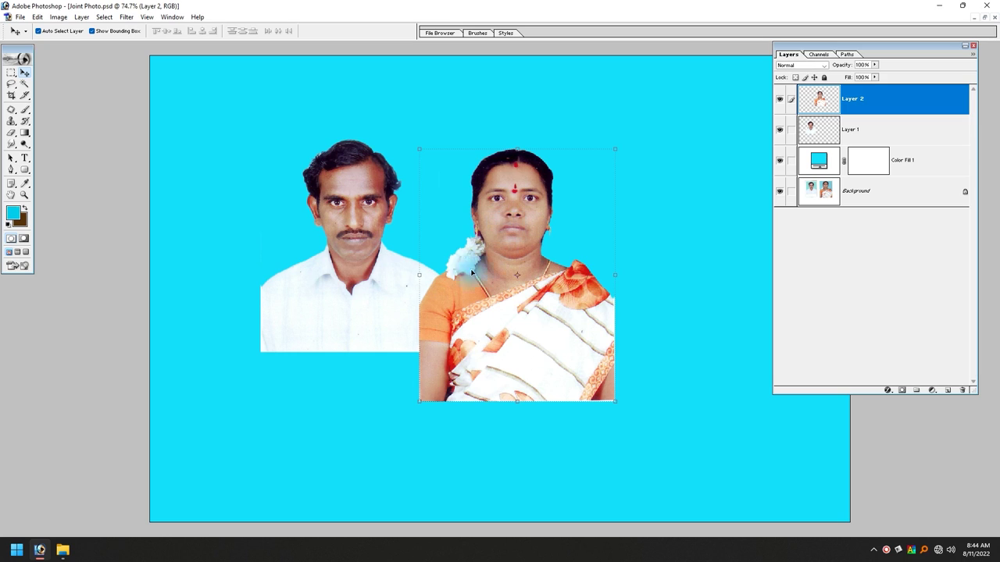
key("ctrl+z")
key("ctrl+z")
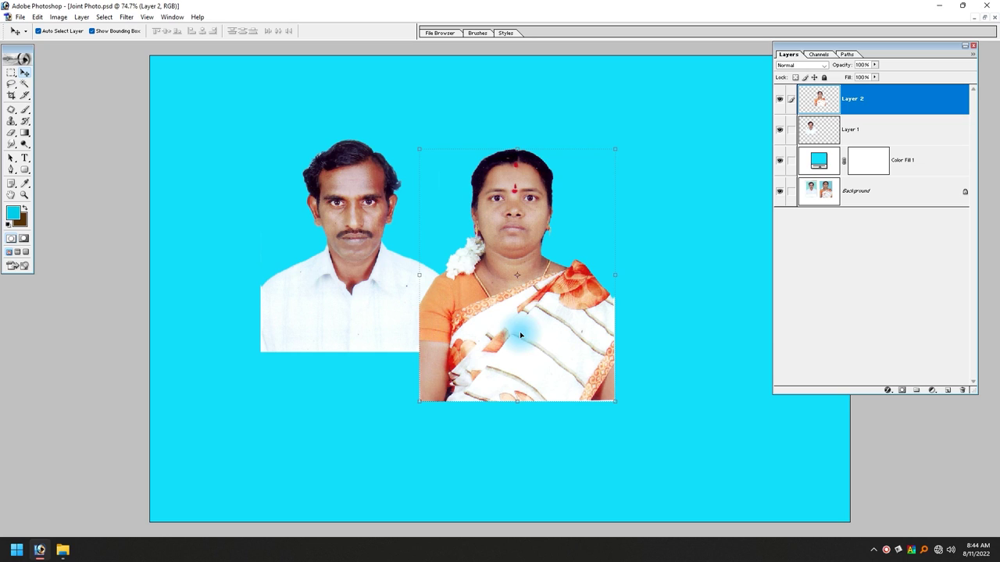
Reposition both photos so the woman's sits just right of the man's
left_click_drag(524, 329, 252, 325)
mouse_move(399, 317)
left_mouse_down()
mouse_move(504, 326)
mouse_move(435, 321)
left_mouse_up()
left_click_drag(221, 332, 484, 339)
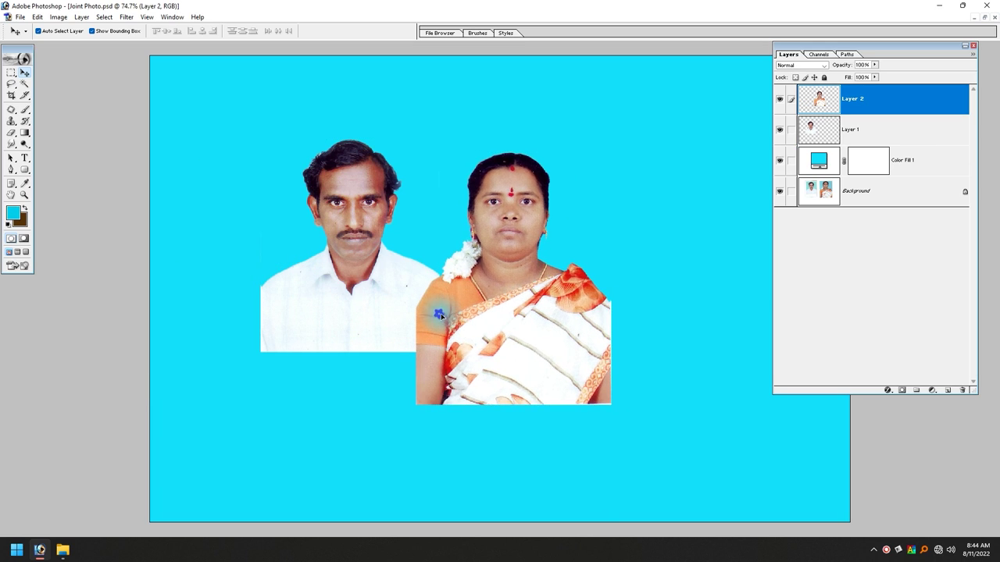
left_click_drag(437, 314, 446, 323)
left_click(337, 269)
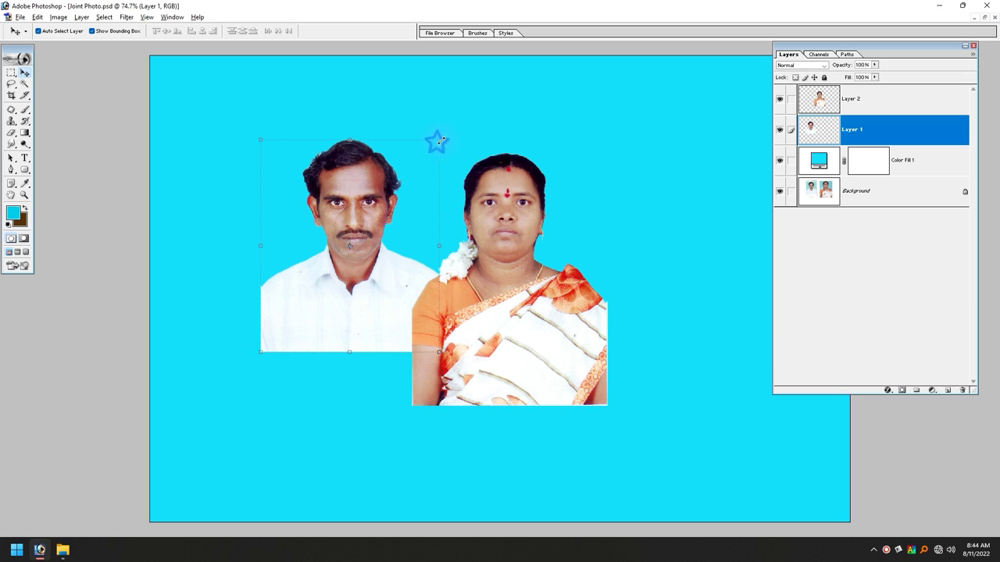
Rotate the man's photo about -0.7° to straighten it
left_click(439, 141)
left_click_drag(457, 127, 458, 120)
key("Return")
Set the Crop tool to 4.5 cm wide, 3.5 cm high at 600 pixels/inch
key("c")
left_click(59, 34)
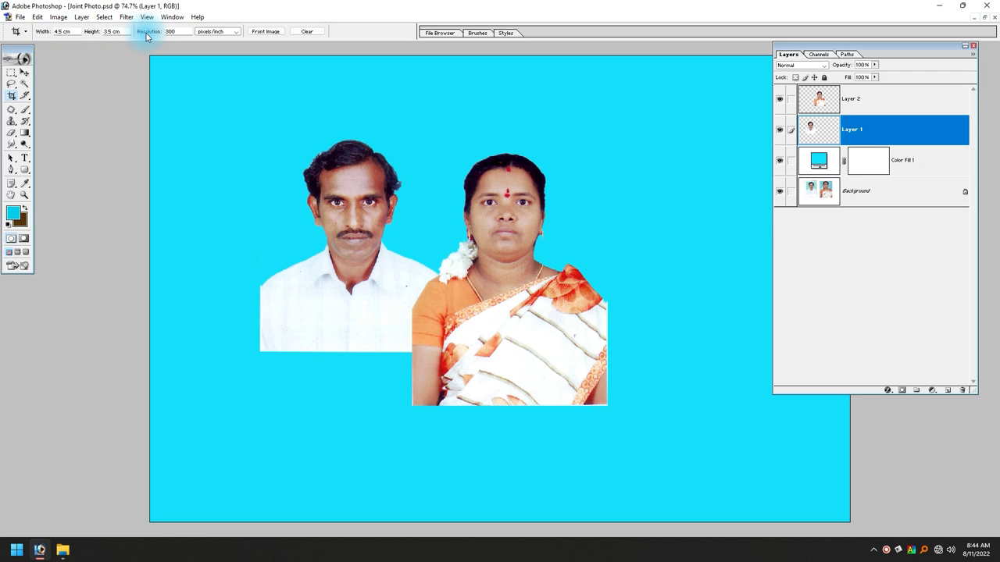
left_click(178, 31)
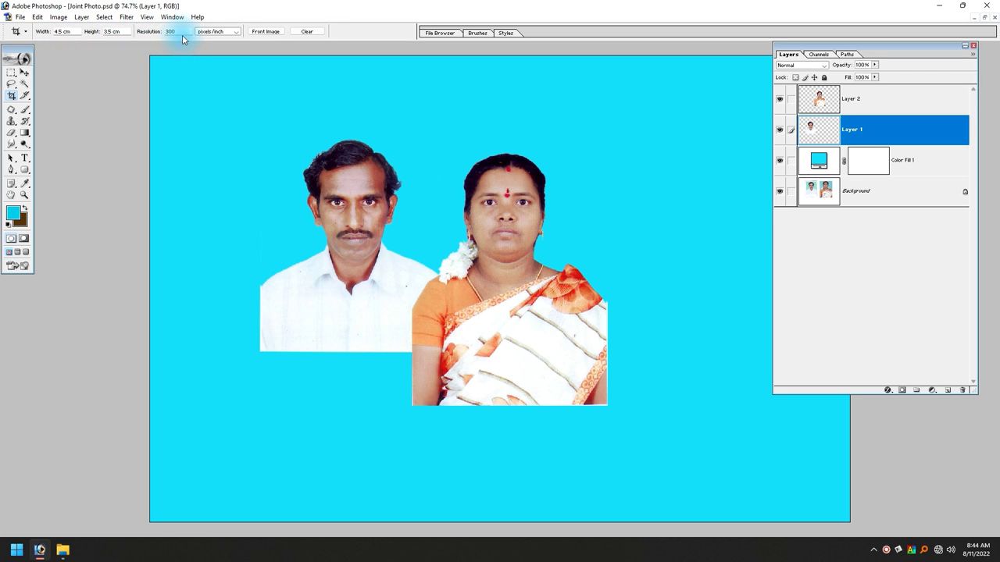
type("600")
left_click(135, 39)
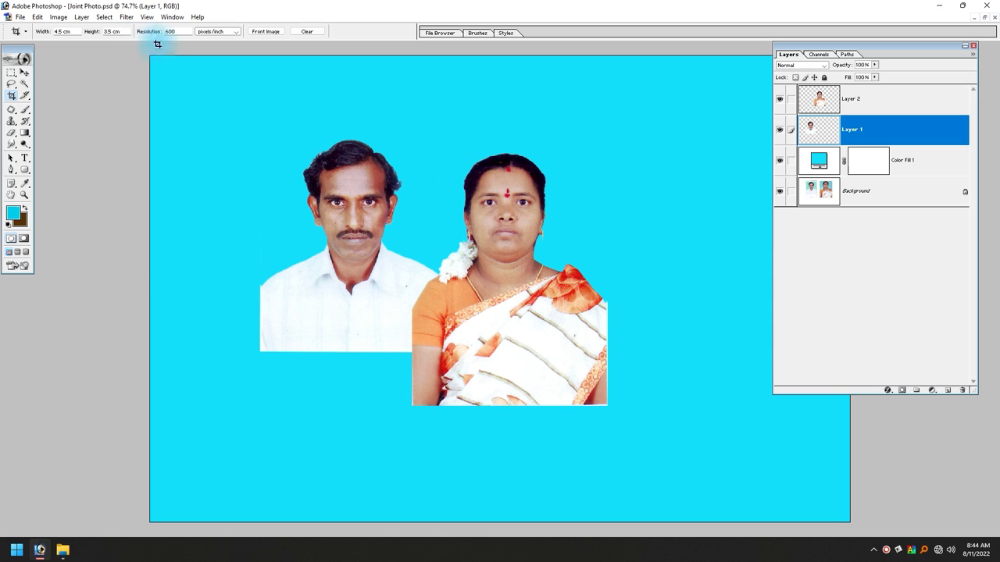
left_click(130, 49)
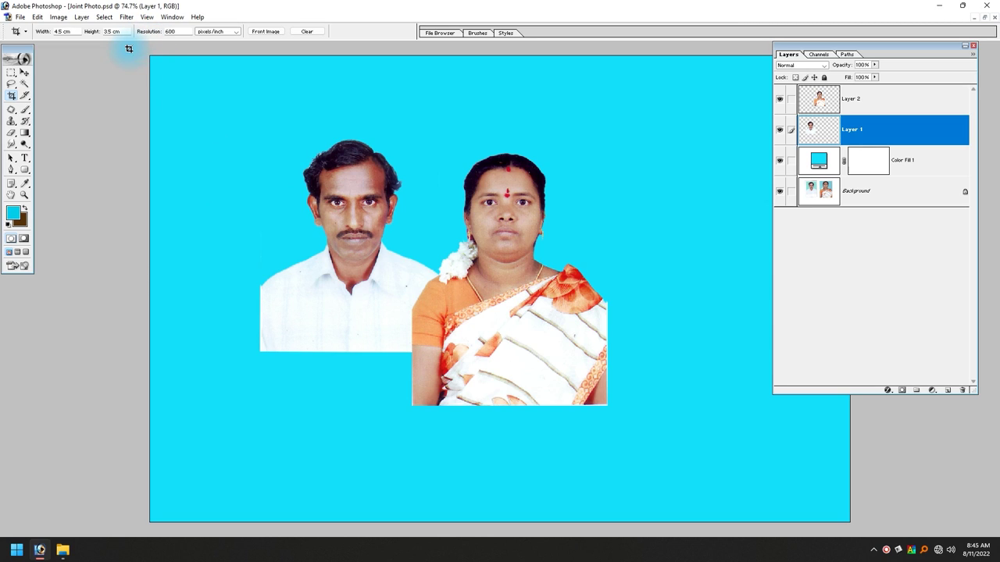
left_click(292, 310)
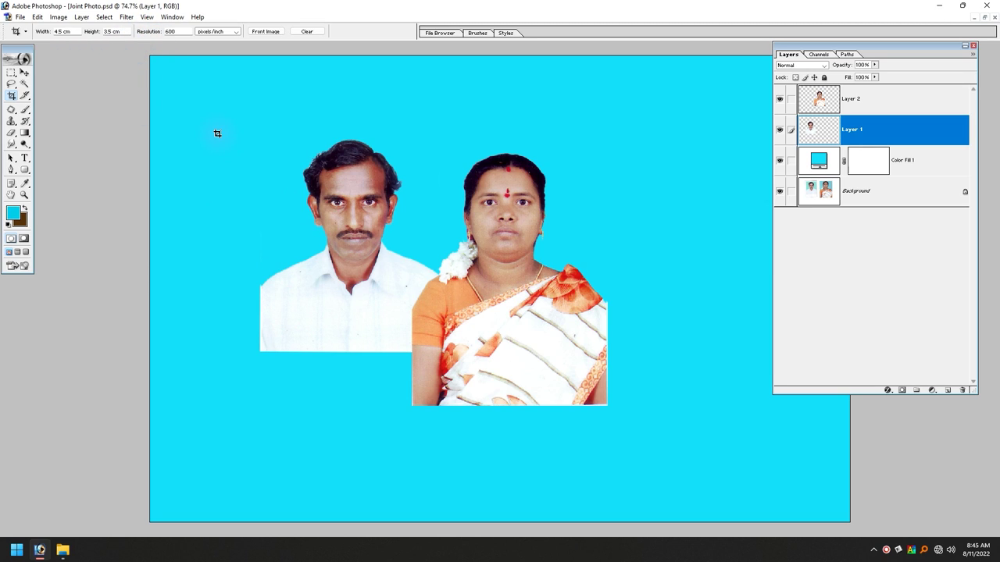
double_click(61, 33)
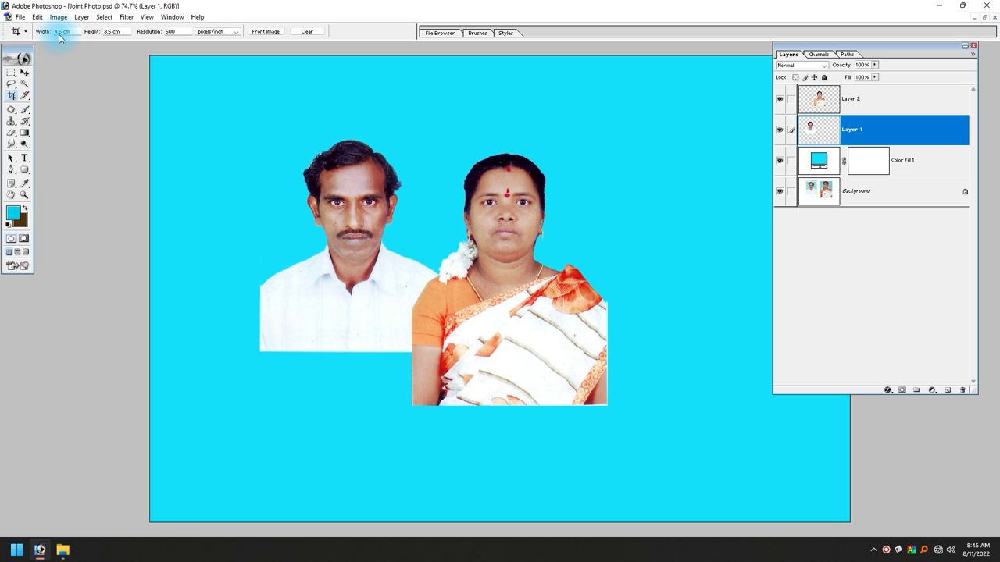
left_click(406, 292)
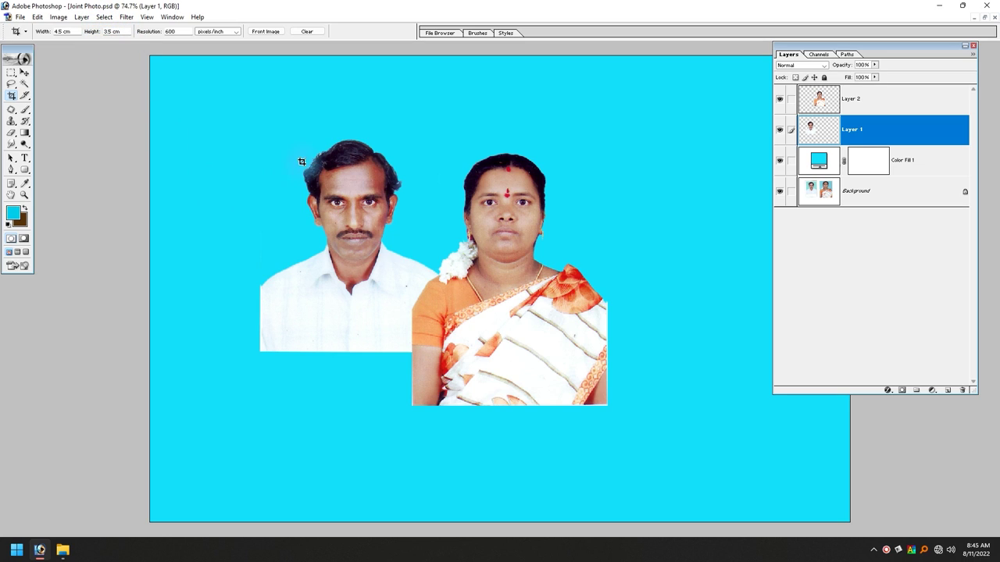
Fit the 4.5 × 3.5 cm crop frame closely around both people, including the woman's shoulders, and commit it
mouse_move(256, 120)
left_mouse_down()
mouse_move(522, 297)
mouse_move(635, 357)
left_mouse_up()
left_click_drag(505, 289, 513, 278)
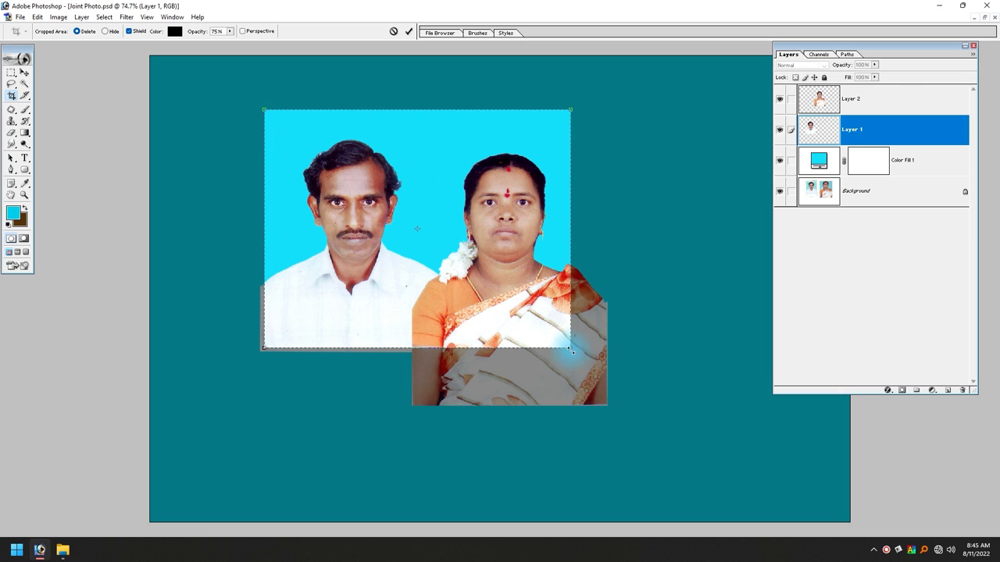
left_click_drag(590, 362, 588, 360)
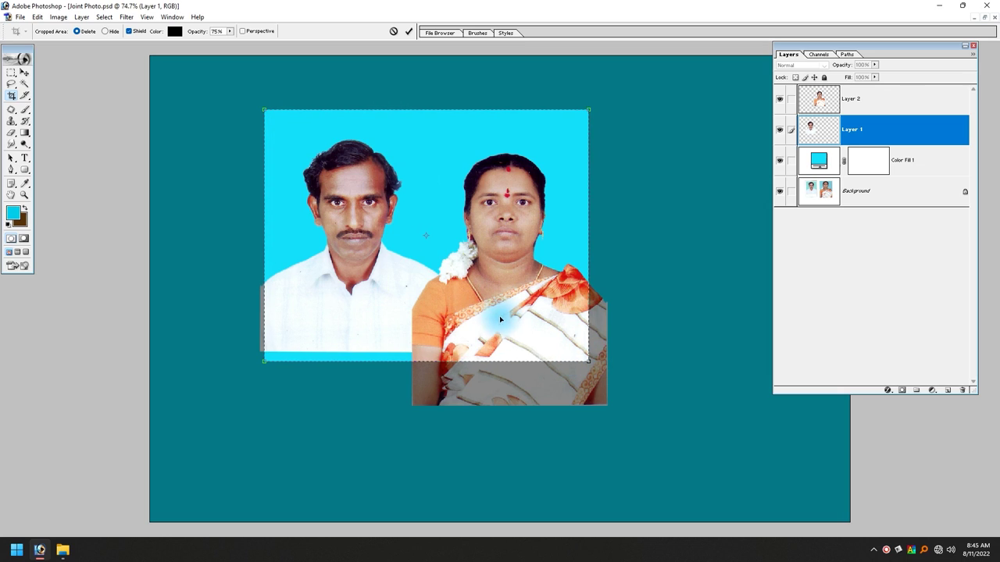
left_click_drag(439, 320, 439, 321)
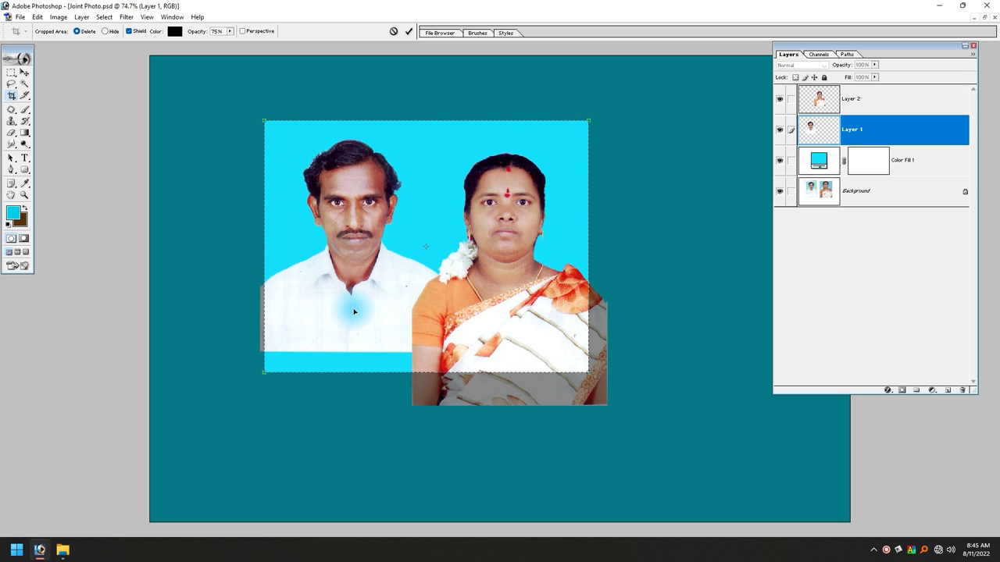
key("Down")
key("Down")
key("Down")
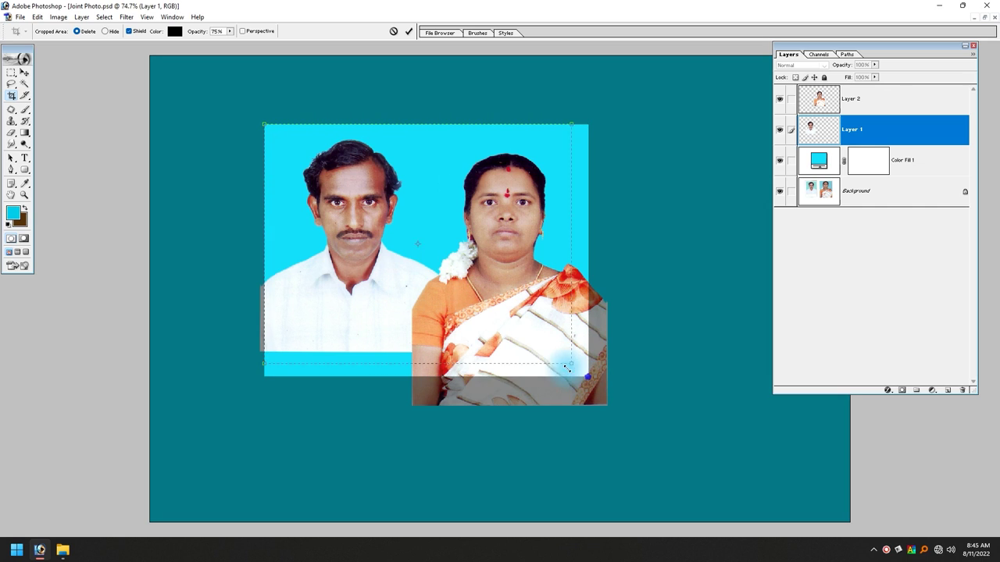
left_click_drag(587, 380, 553, 348)
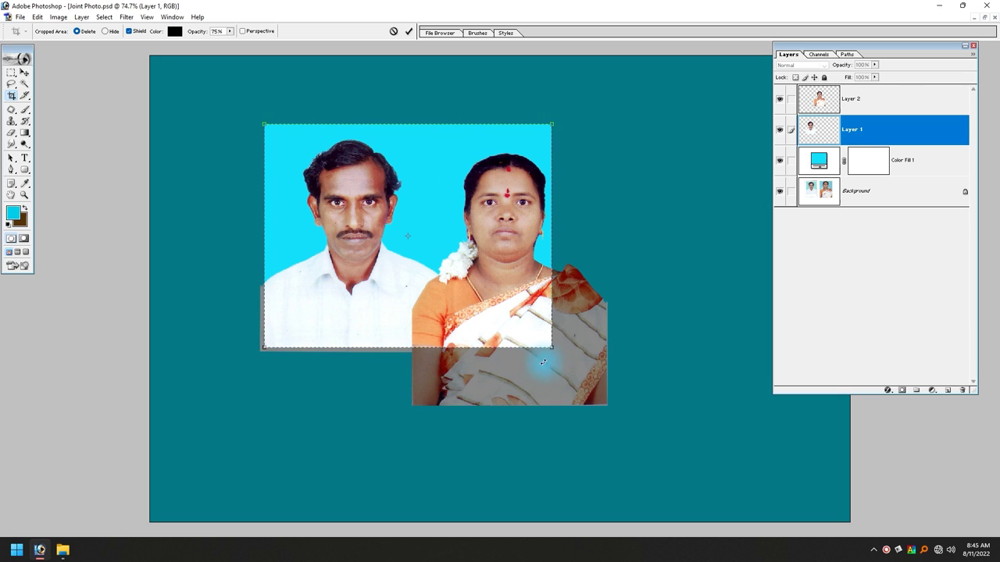
left_click_drag(552, 349, 582, 375)
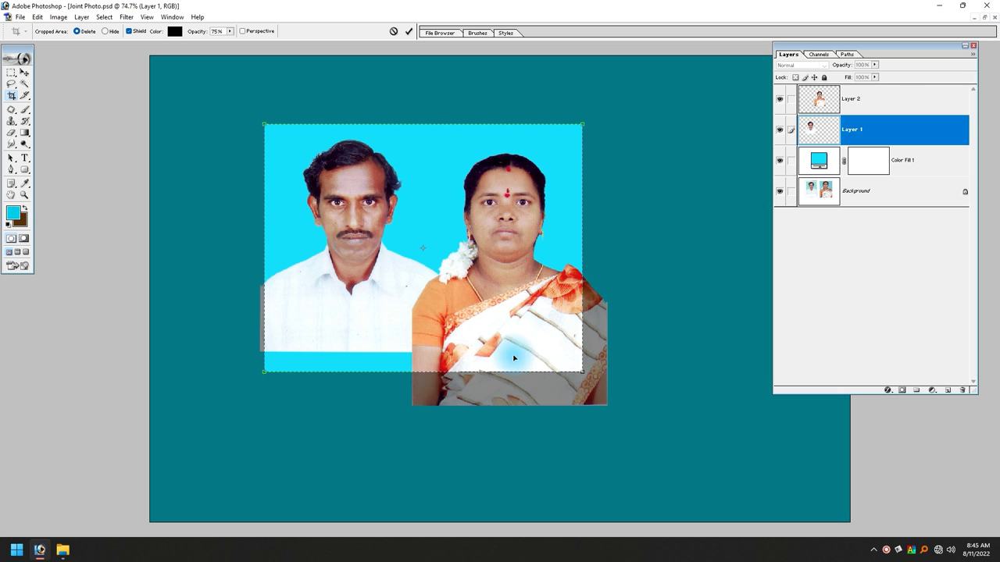
key("Return")
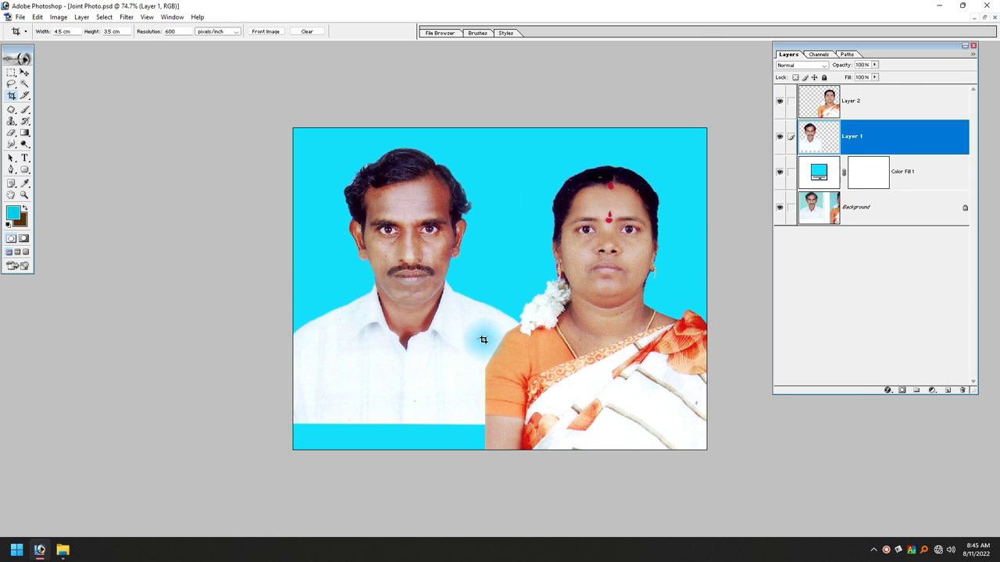
Select the lower part of the man's shirt and stretch it down to the canvas bottom edge
key("v")
left_click(414, 363)
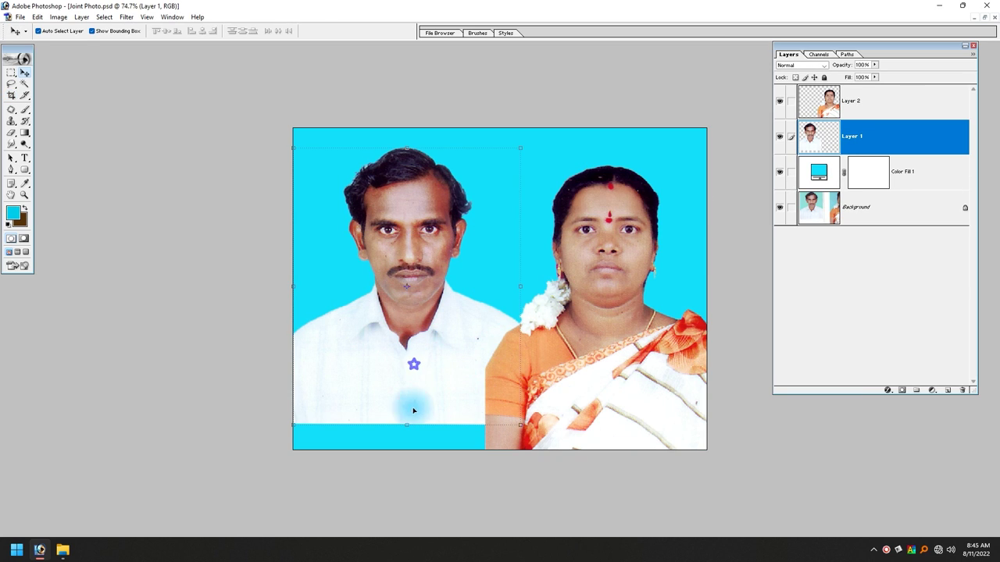
left_click(11, 72)
left_click_drag(250, 386, 564, 450)
key("v")
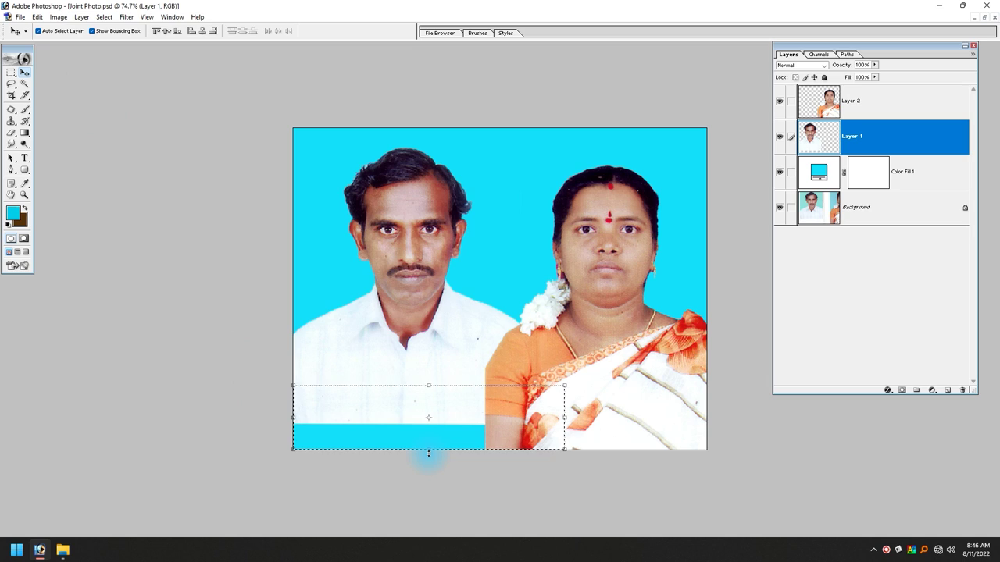
left_click_drag(428, 453, 429, 513)
key("Return")
key("ctrl+d")
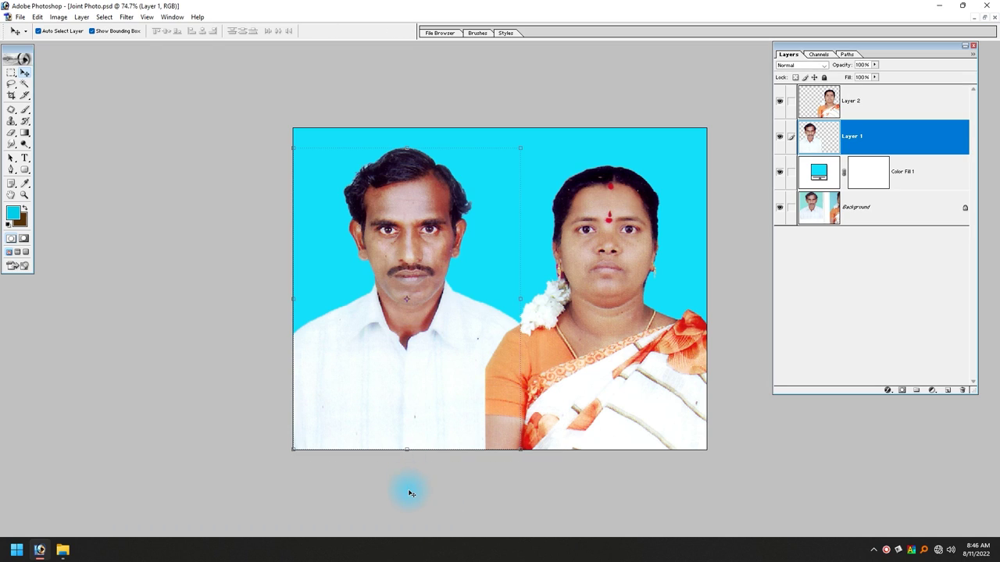
Fit the photo to the window and flatten all layers into a single Background layer
key("g")
key("f")
key("f")
key("f")
key("Tab")
key("ctrl+plus")
key("ctrl+minus")
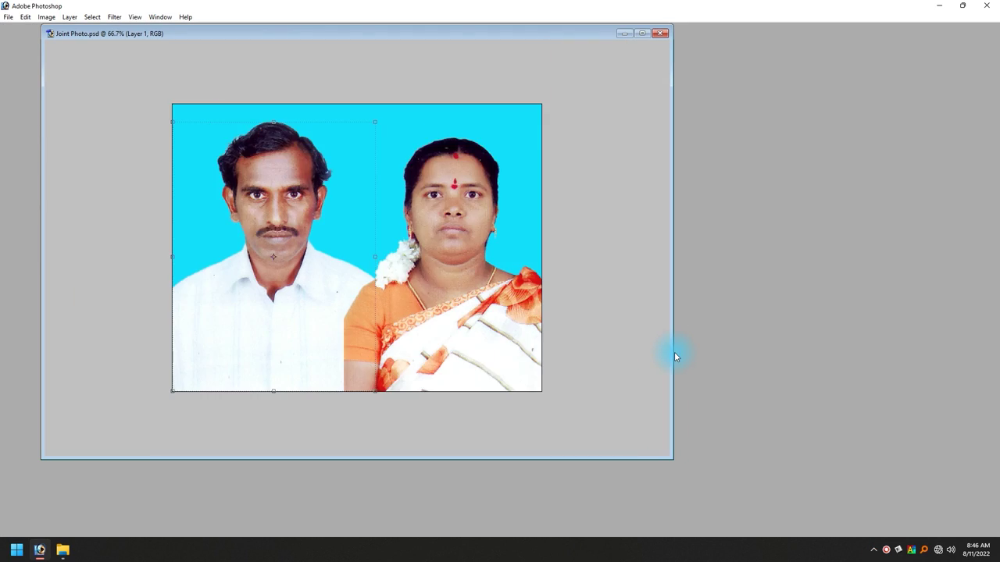
key("ctrl+minus")
key("Tab")
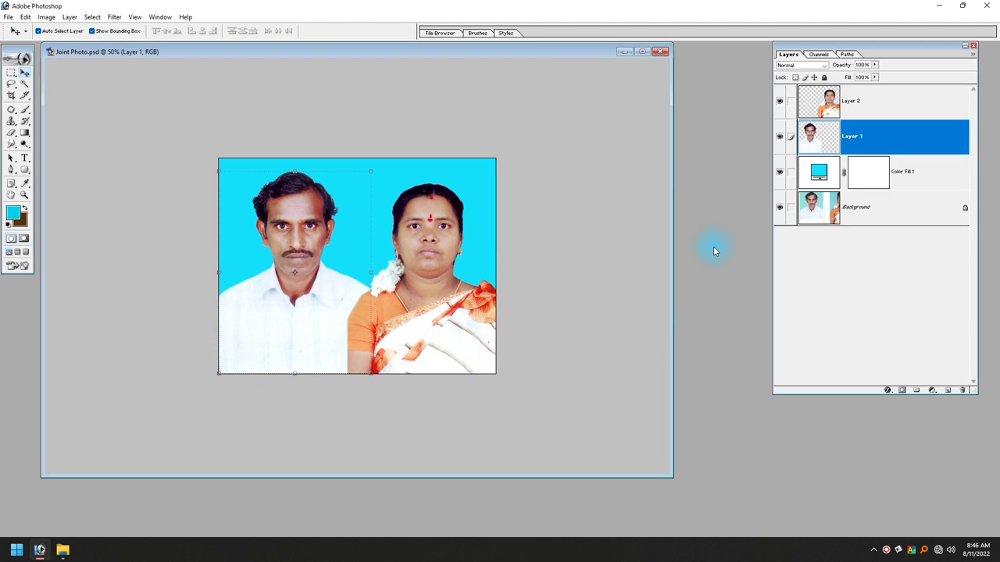
key("ctrl+0")
key("Tab")
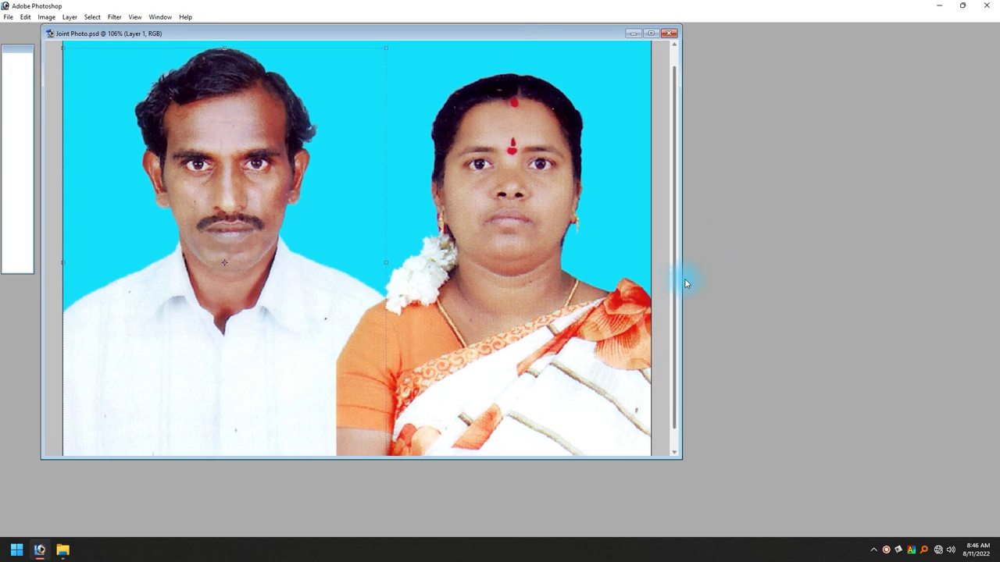
key("Tab")
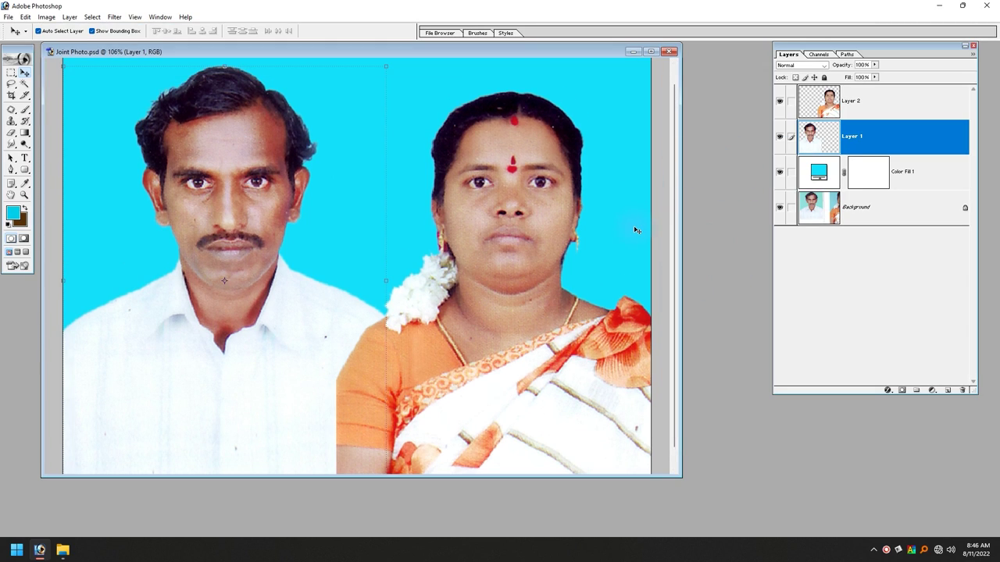
key("ctrl+shift+e")
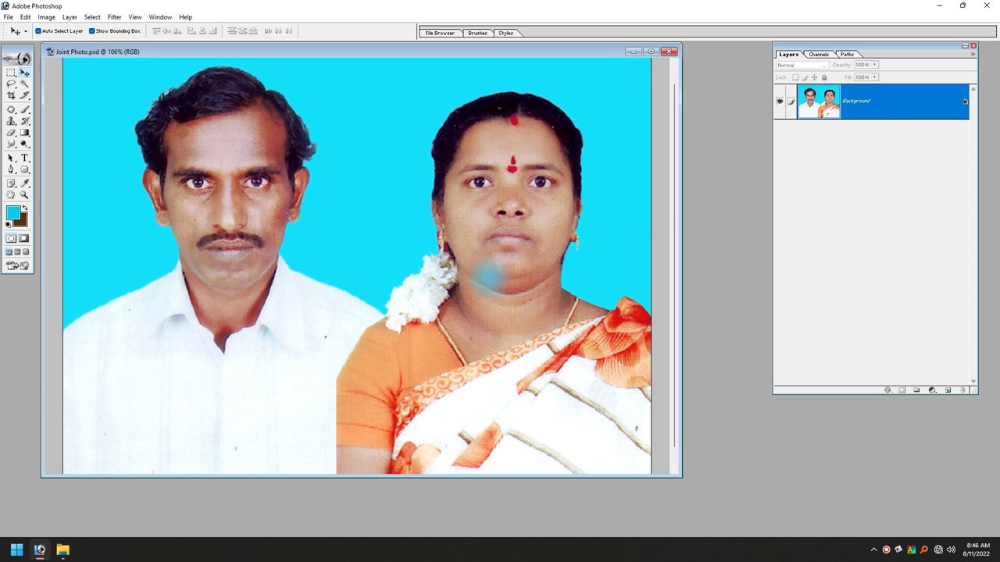
Create a new white 6 × 4 inch document at 300 pixels/inch from the 4 x 6 preset
key("ctrl+n")
left_click(437, 257)
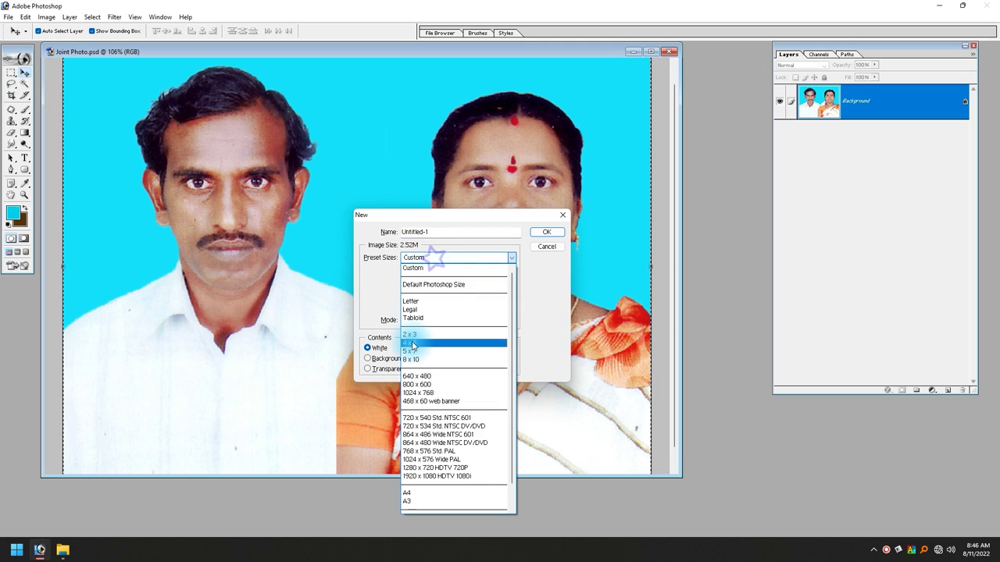
left_click(411, 337)
double_click(446, 273)
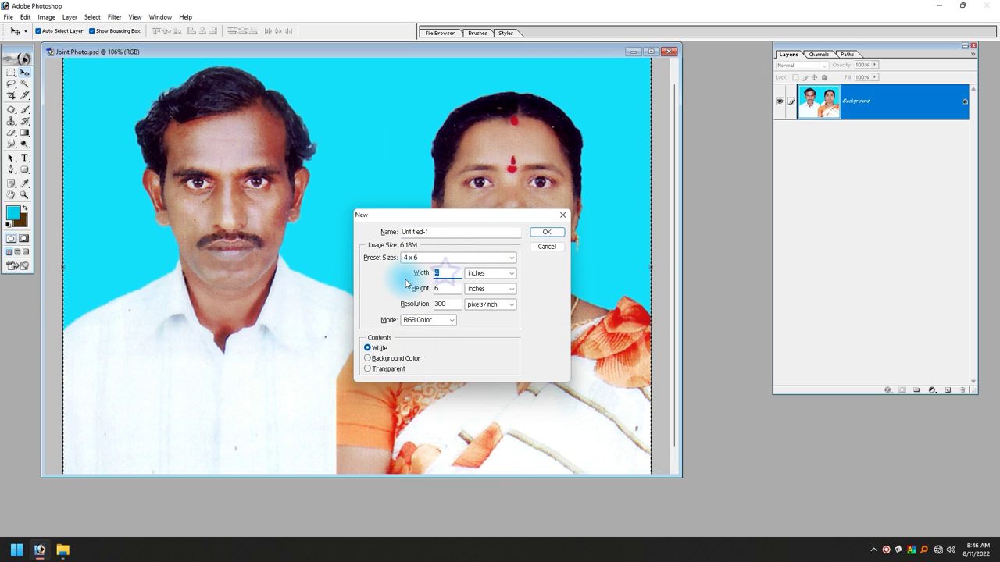
type("6")
key("Tab")
key("Return")
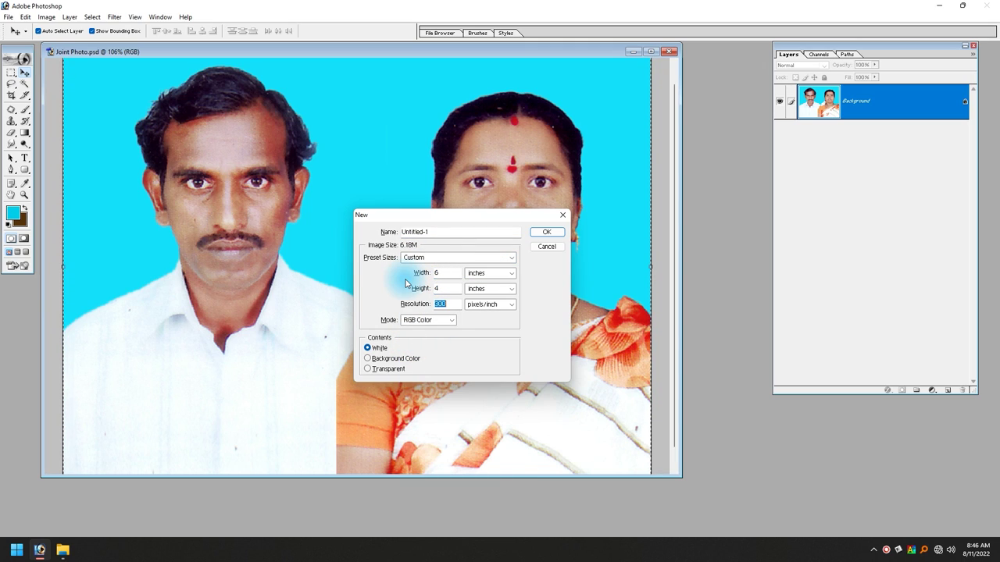
Paste the joint photo onto the sheet and move it toward the top-left corner
key("f")
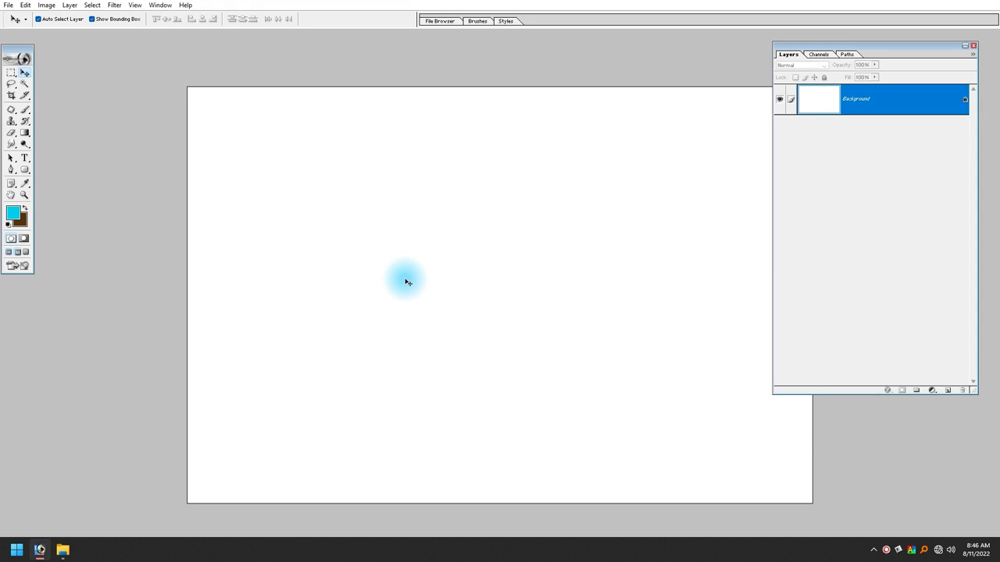
key("ctrl+v")
key("Tab")
mouse_move(492, 319)
left_mouse_down()
mouse_move(328, 248)
mouse_move(287, 186)
mouse_move(463, 175)
mouse_move(769, 193)
mouse_move(668, 183)
left_mouse_up()
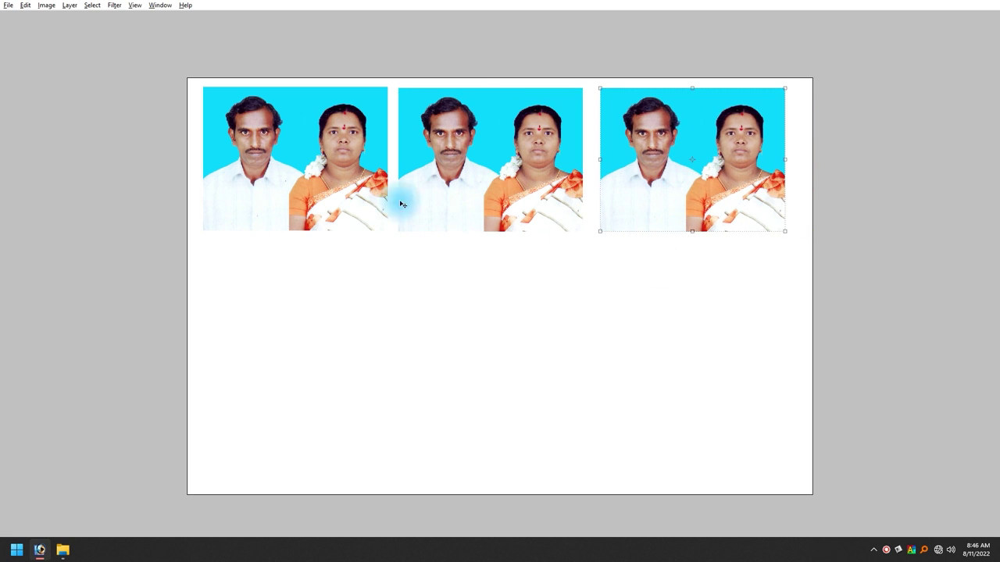
Rotate the pasted photo 90° counter-clockwise and set it in the top-left corner
key("ctrl+z")
key("ctrl+z")
left_click(306, 189)
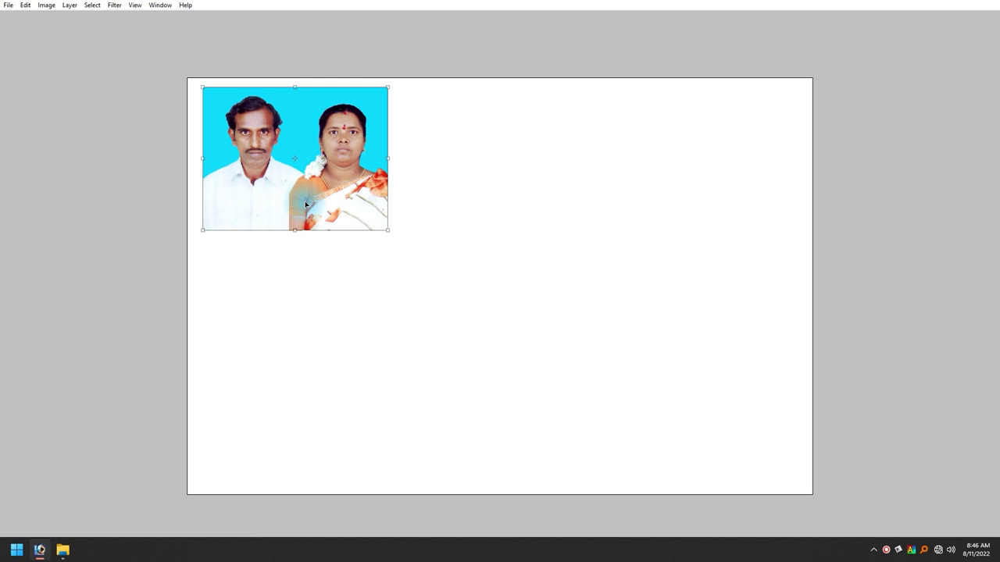
right_click(313, 199)
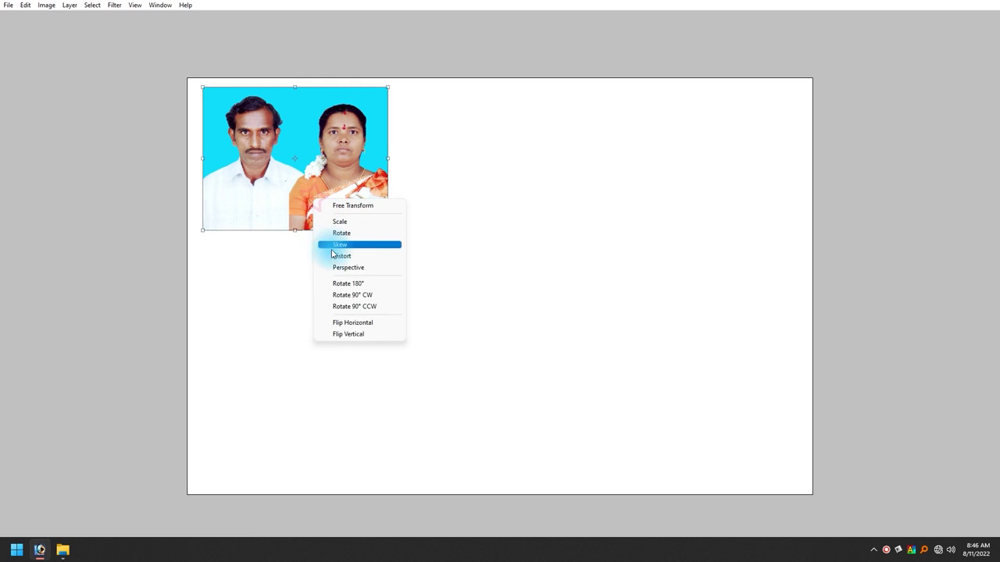
left_click(351, 306)
left_click_drag(308, 169, 282, 187)
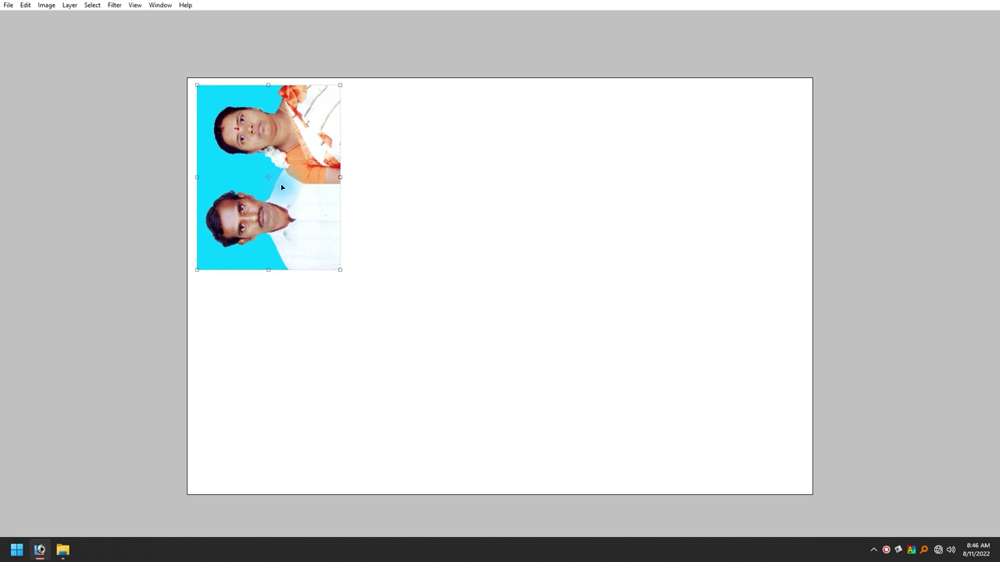
Duplicate the photo into four copies across the top row and link all four layers
left_click_drag(269, 229, 402, 231)
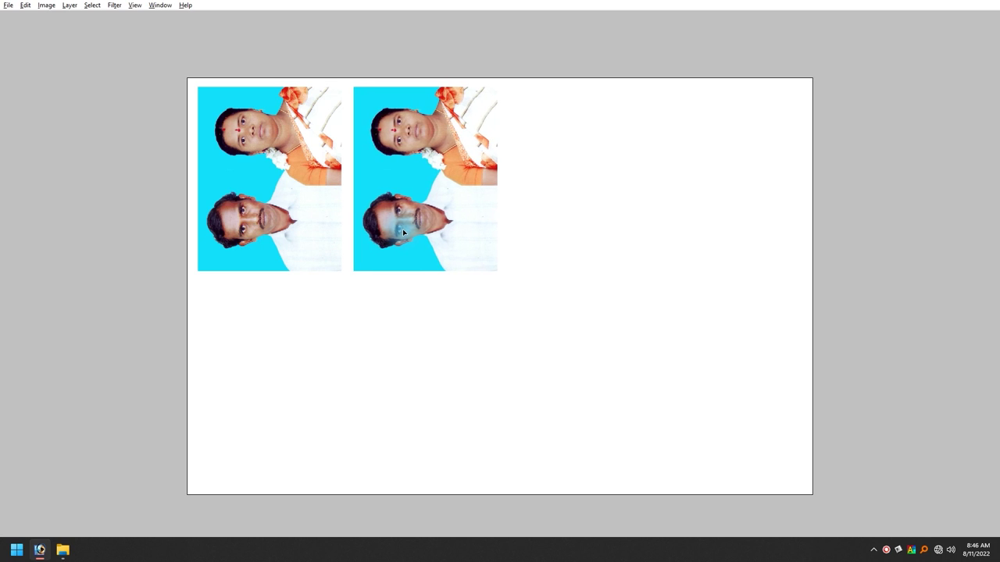
left_click_drag(402, 229, 732, 179)
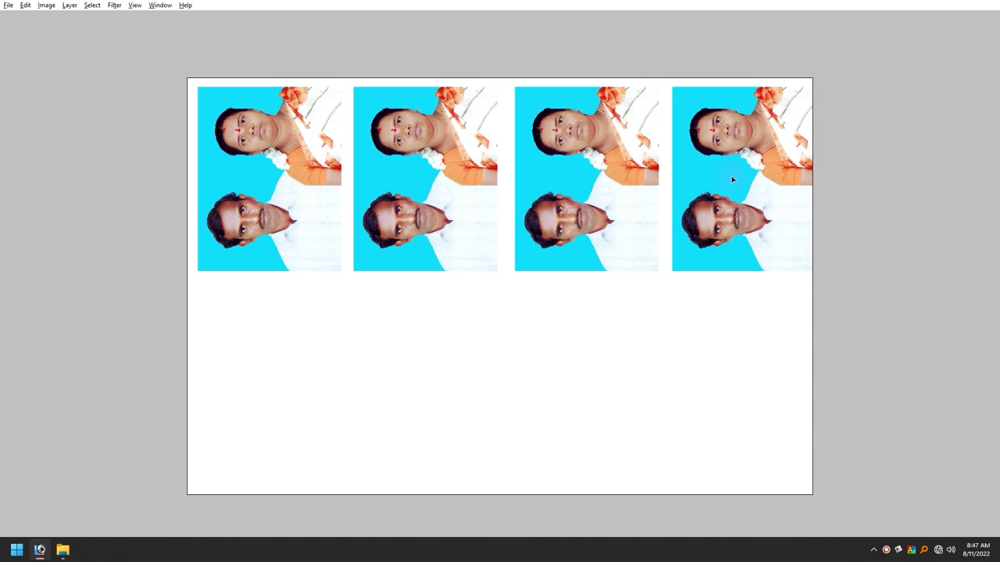
left_click(582, 211, "shift")
left_click(424, 207, "shift")
left_click(310, 209, "shift")
key("Tab")
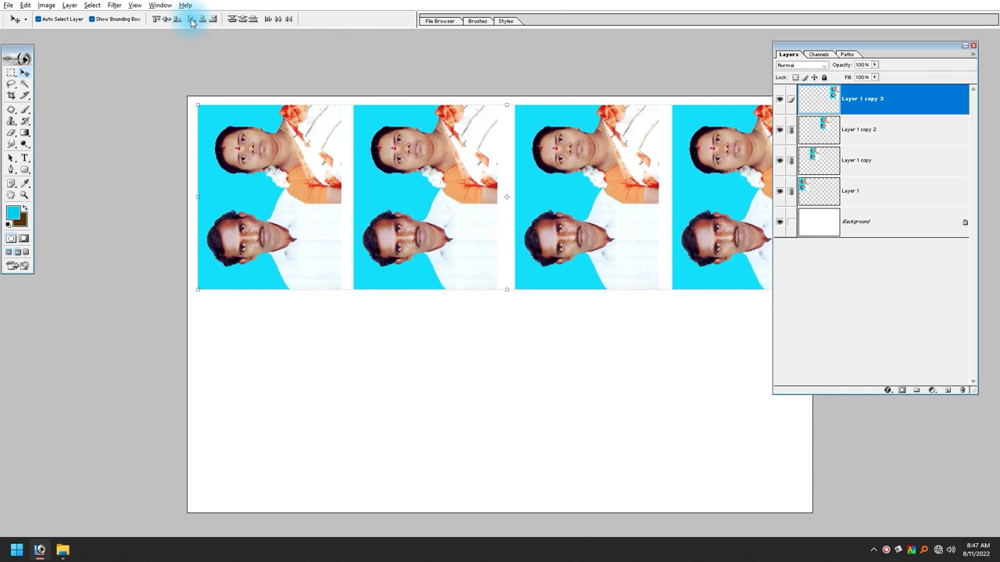
Distribute the four copies evenly, shrink the row to fit the sheet width, and merge them
left_click(273, 21)
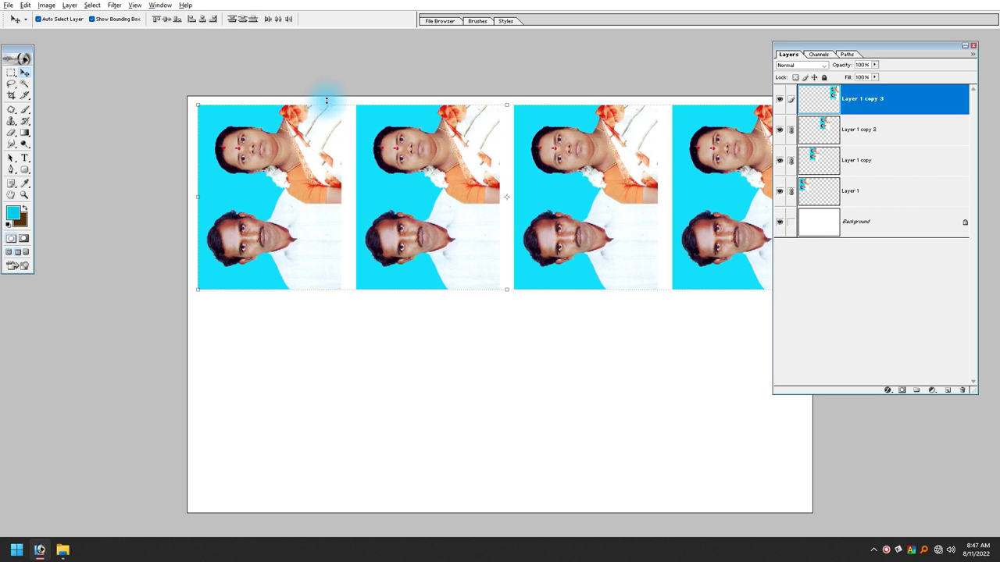
key("Tab")
left_click_drag(817, 273, 808, 264)
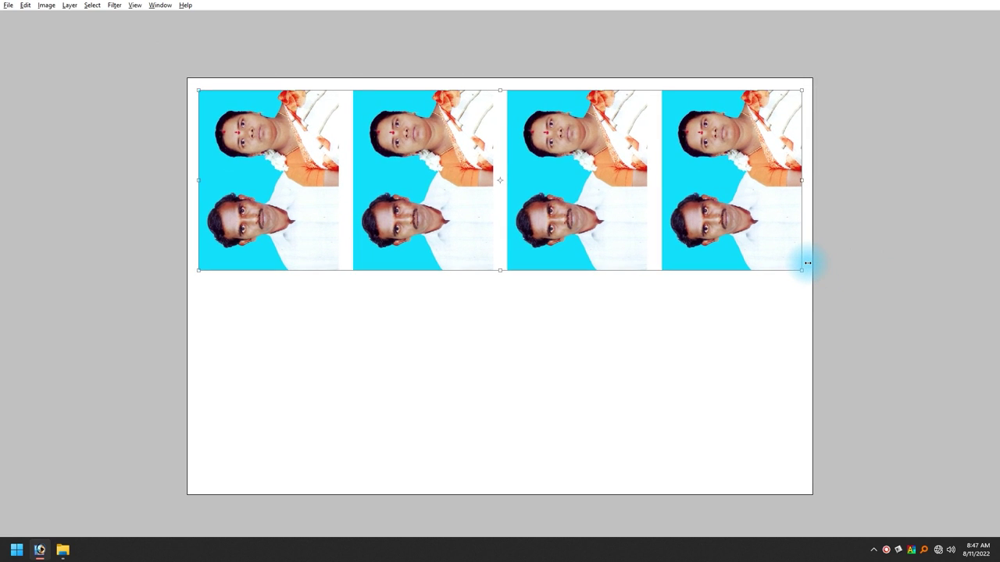
key("Tab")
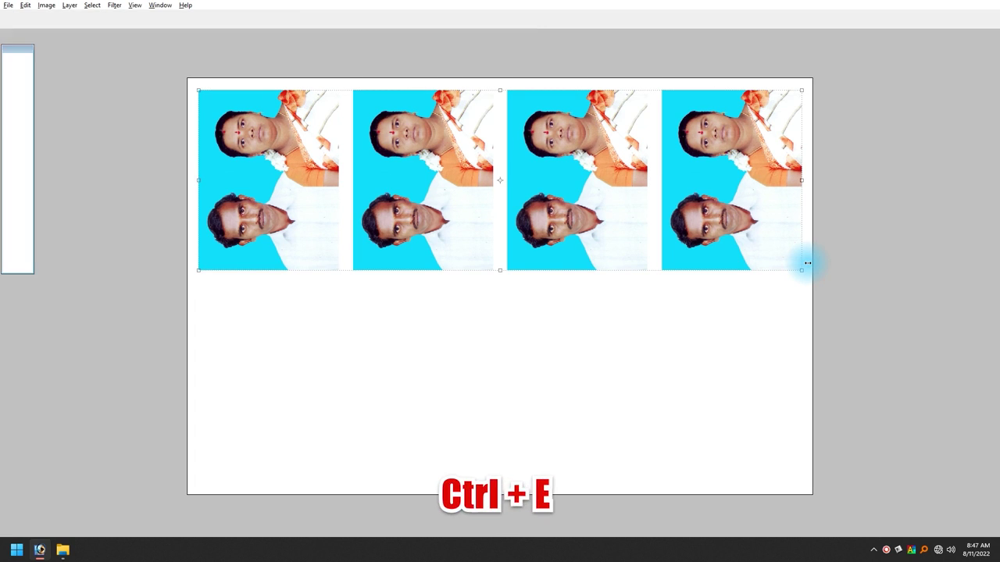
key("ctrl+e")
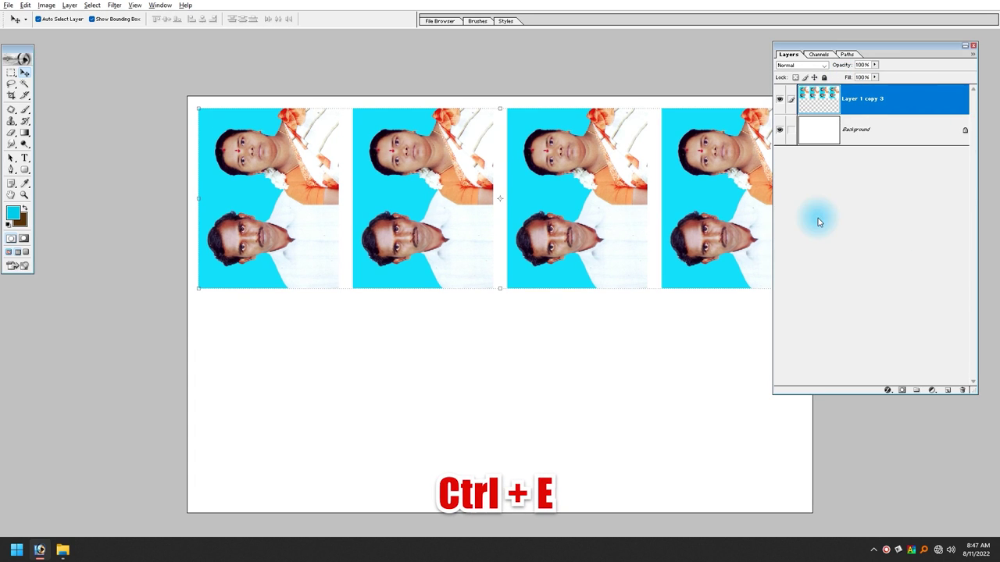
Duplicate the merged row below the first and merge it into the same layer
left_click_drag(561, 180, 578, 381)
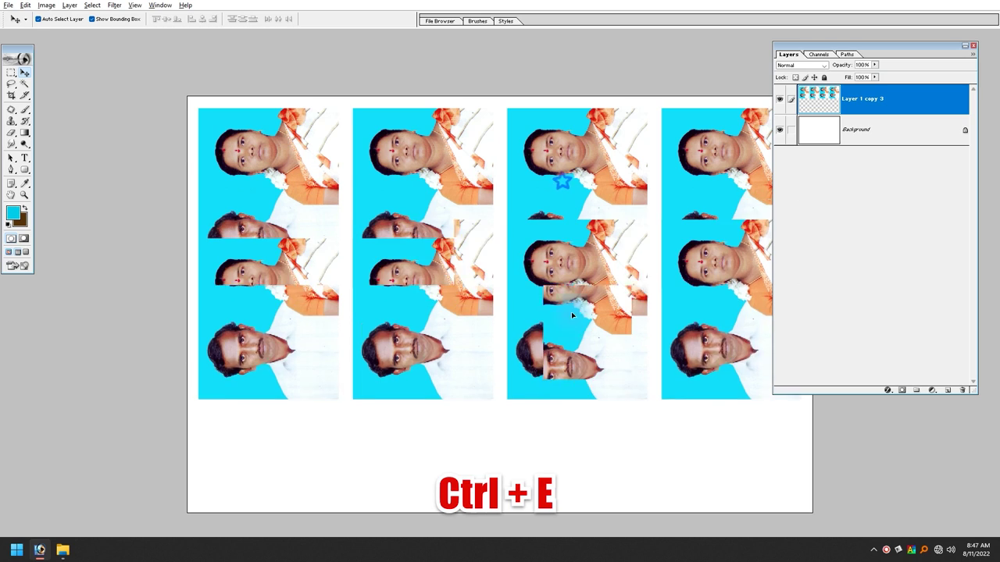
left_click_drag(578, 377, 576, 380)
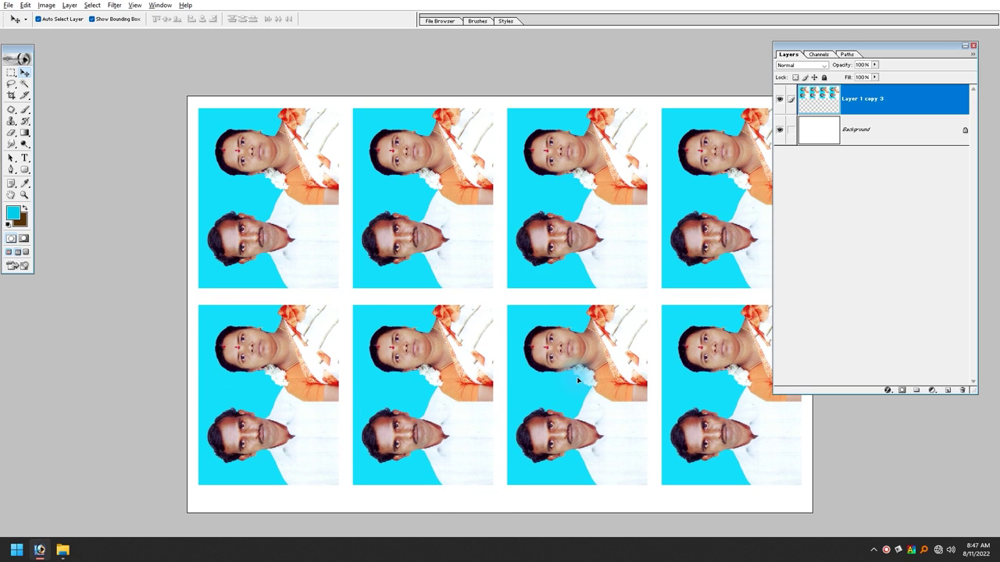
key("ctrl+e")
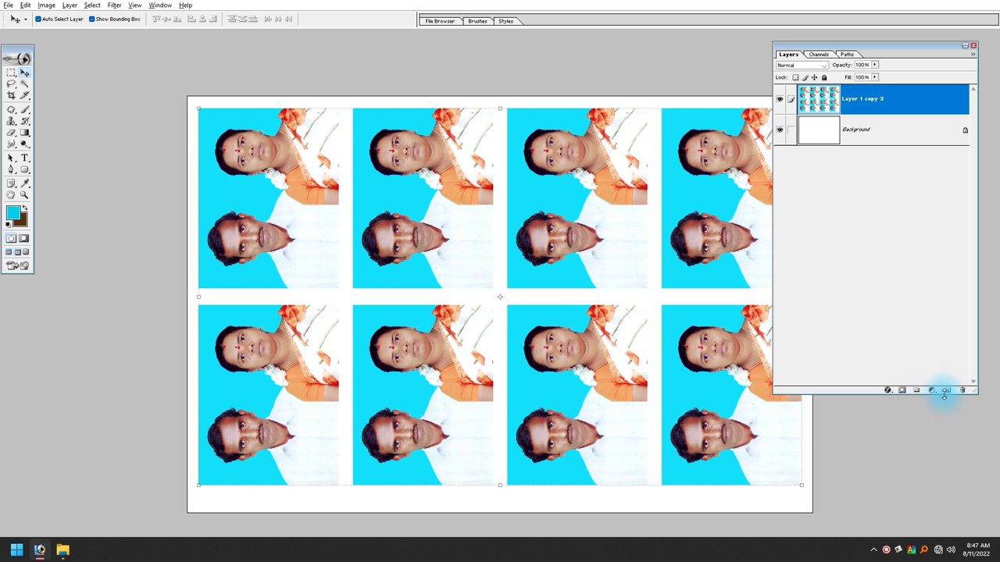
Add a black Stroke layer effect to the eight-photo layer
left_click(888, 392)
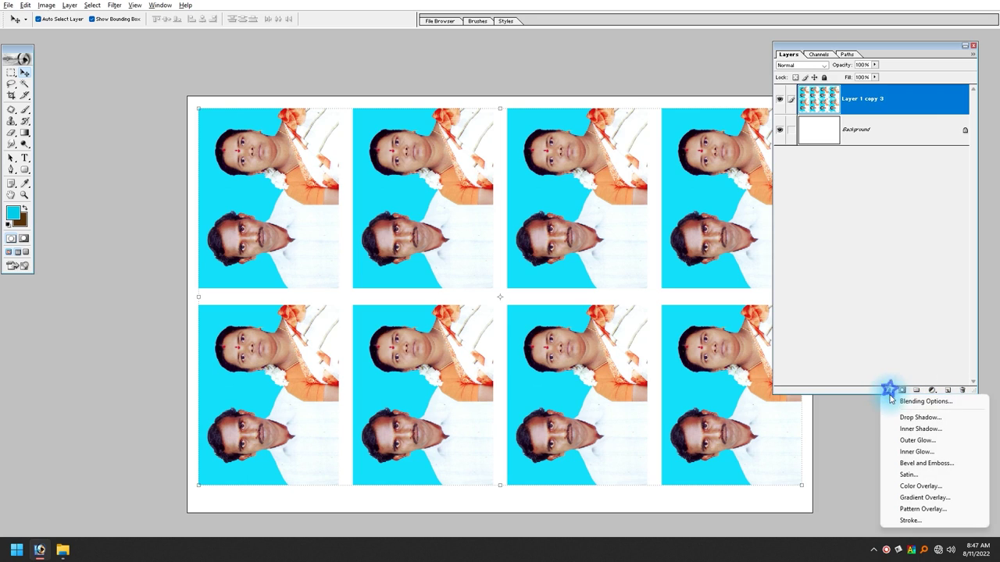
left_click(900, 521)
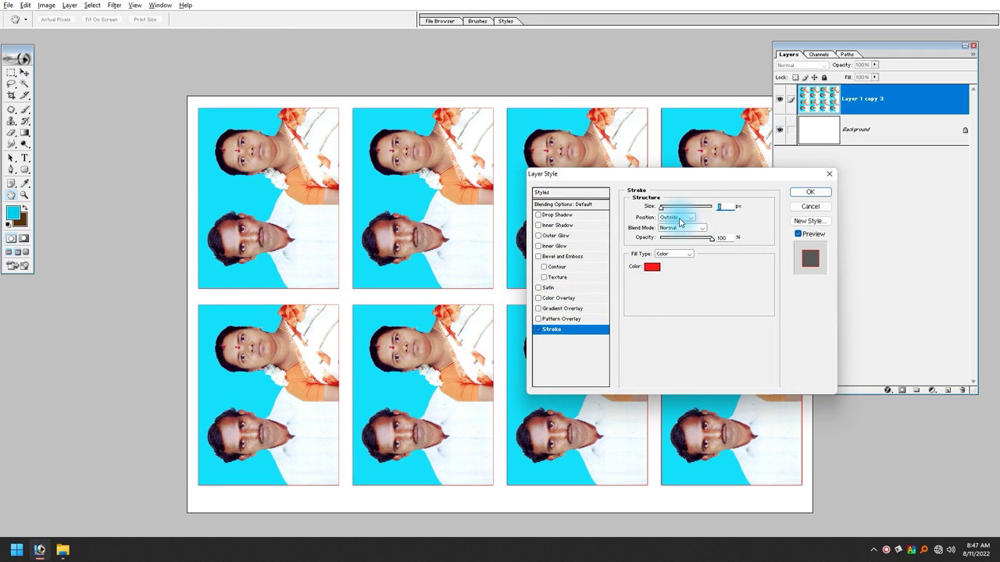
left_click(648, 268)
left_click_drag(590, 371, 631, 459)
key("Return")
key("Return")
Inspect the stroked sheet up close, toggle the stroke to compare, and return to the standard window
key("Tab")
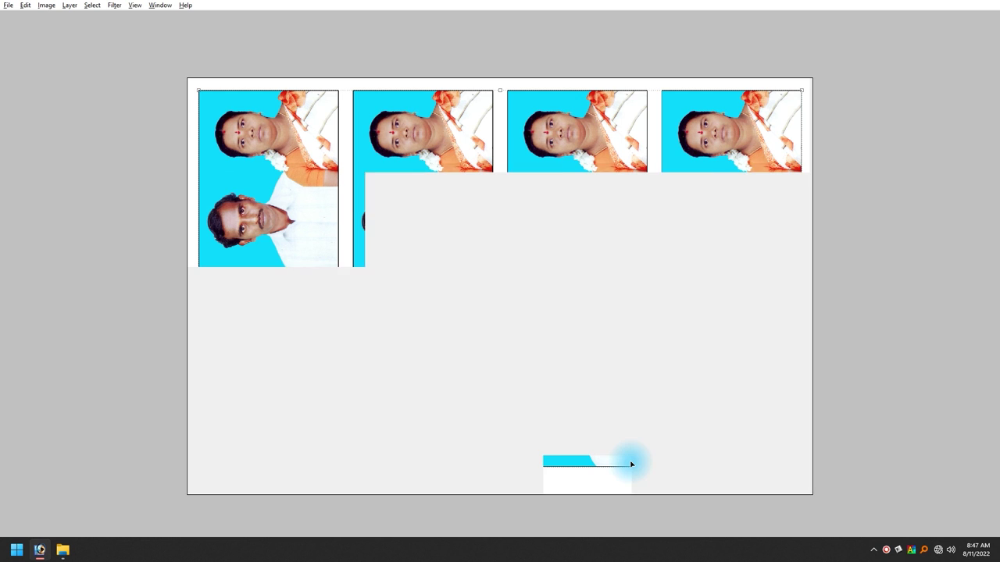
left_click(854, 375)
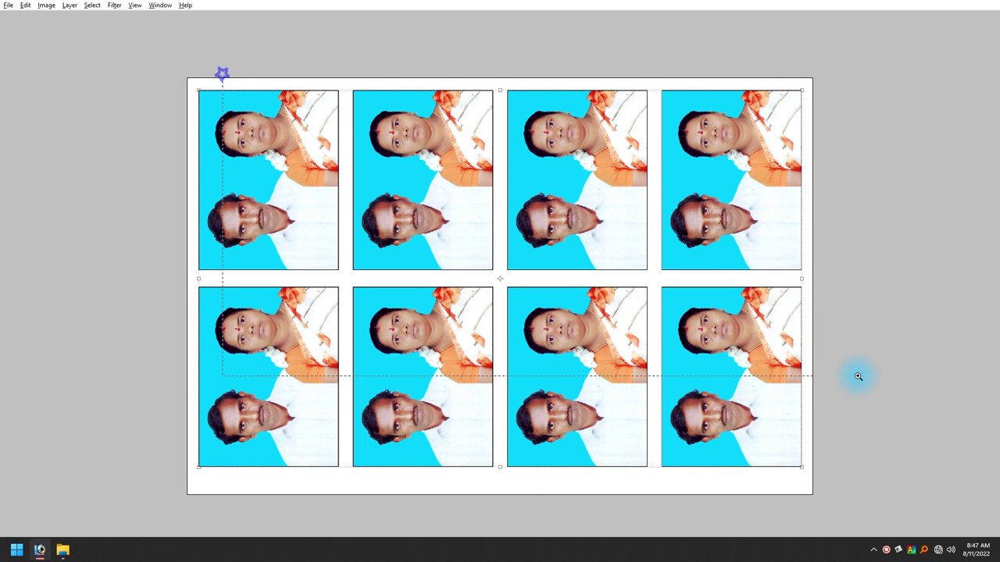
left_click_drag(662, 172, 784, 349)
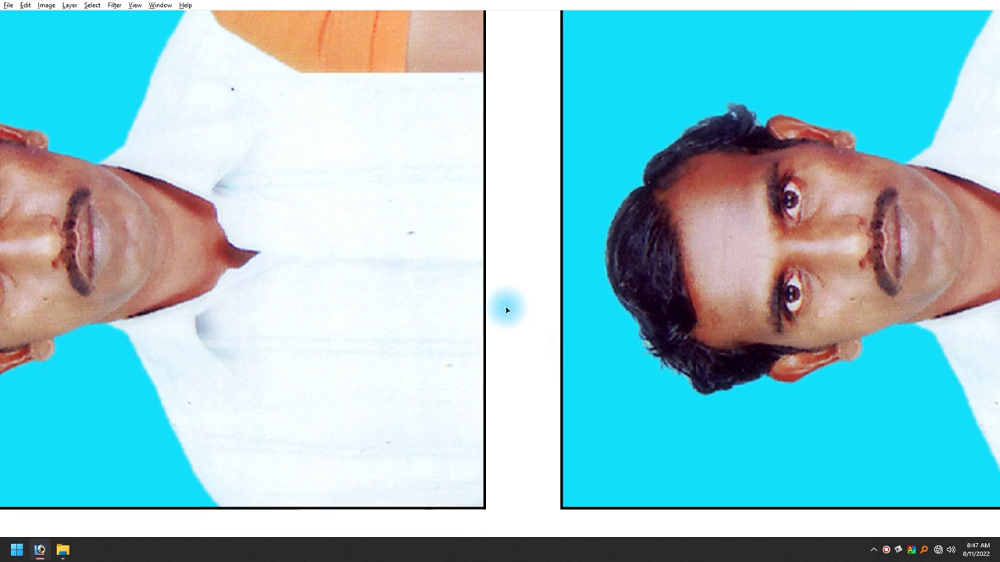
key("Tab")
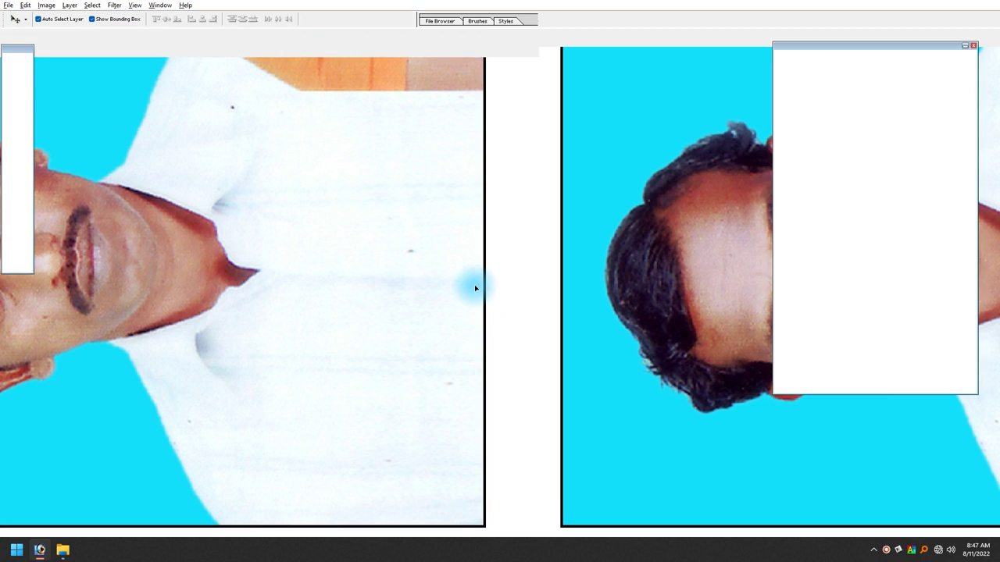
left_click(780, 129)
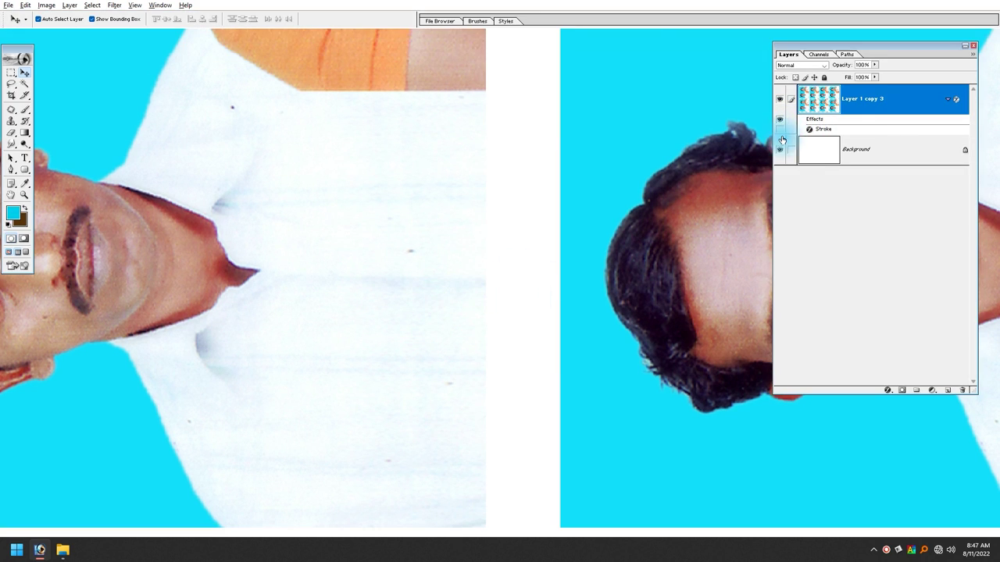
left_click(780, 129)
key("ctrl+0")
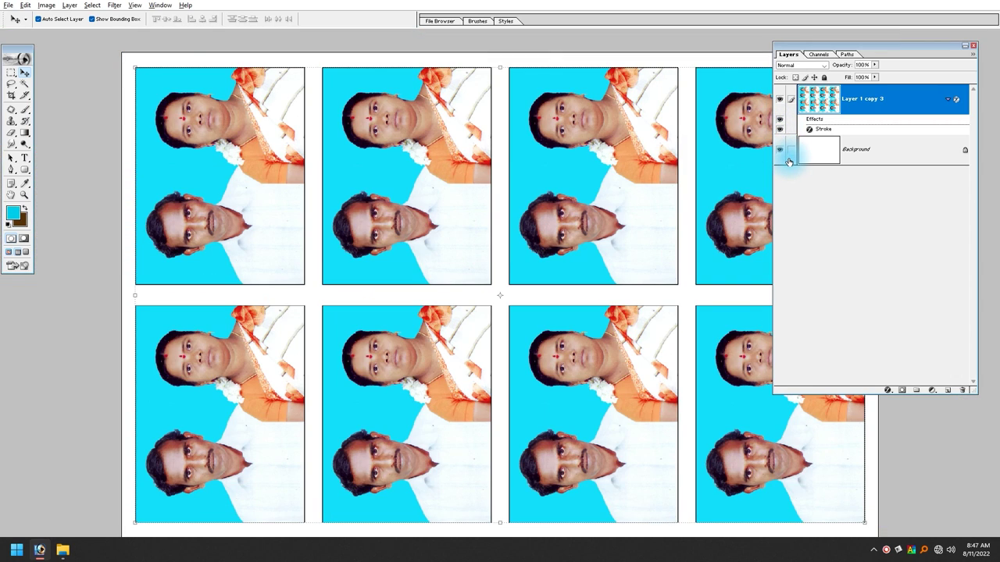
key("f")
key("f")
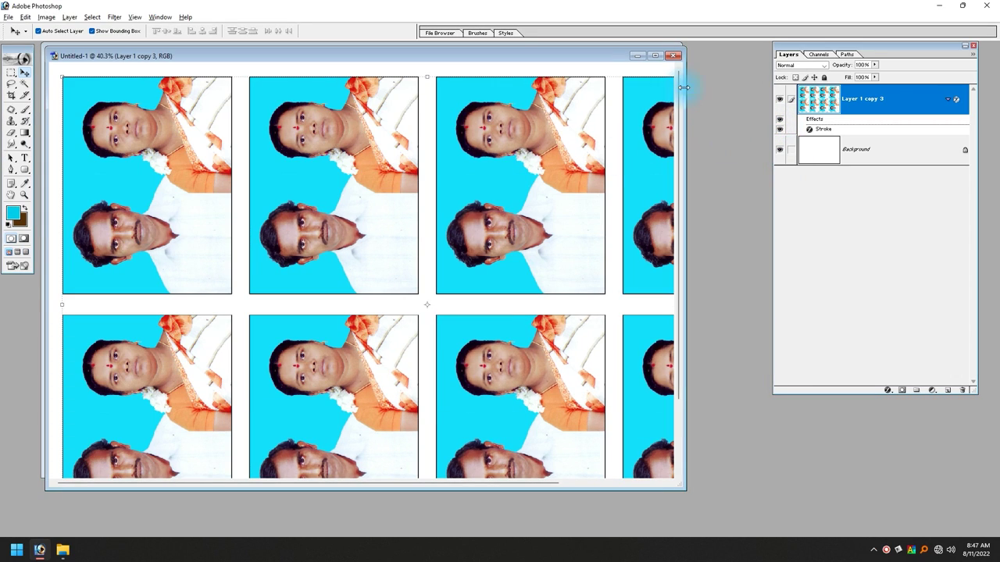
Show Joint Photo.psd in the standard window and check the crop tool's resolution value
left_click(636, 57)
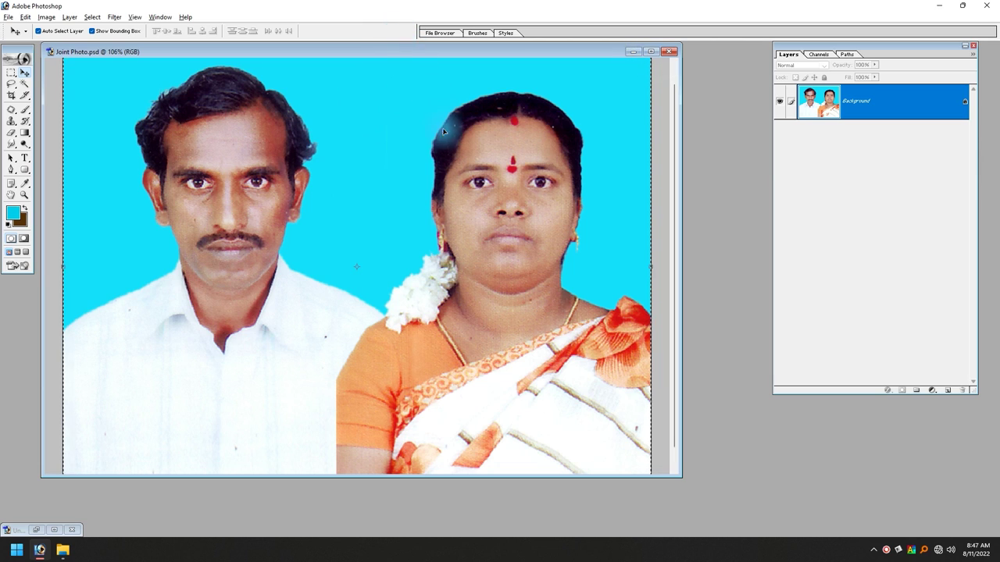
key("f")
key("f")
key("f")
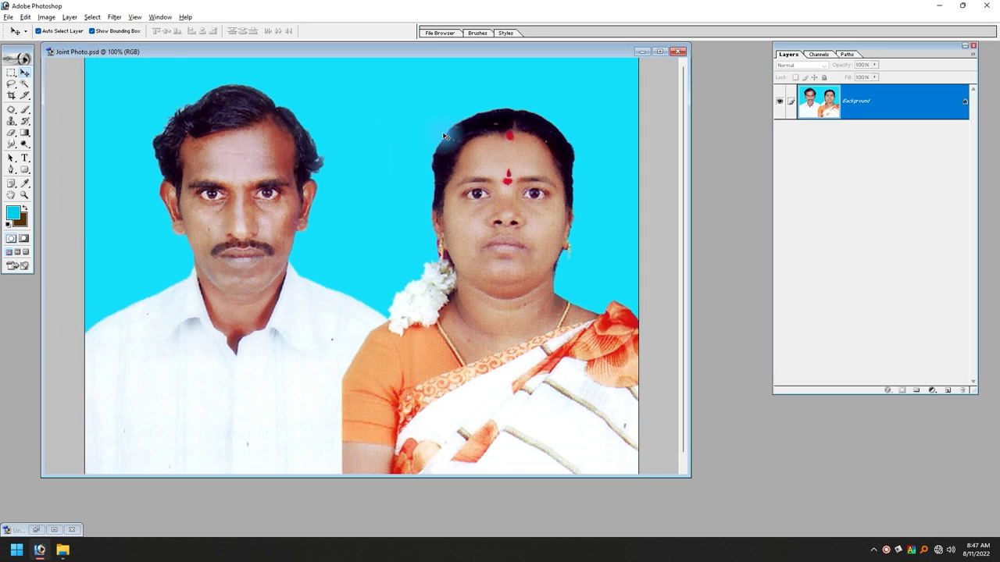
key("ctrl+minus")
key("c")
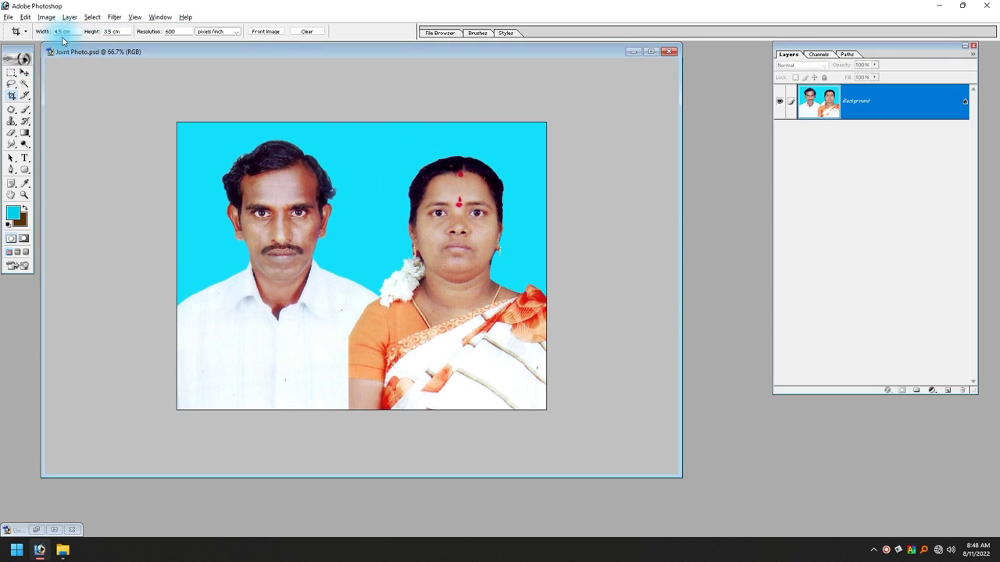
left_click(172, 31)
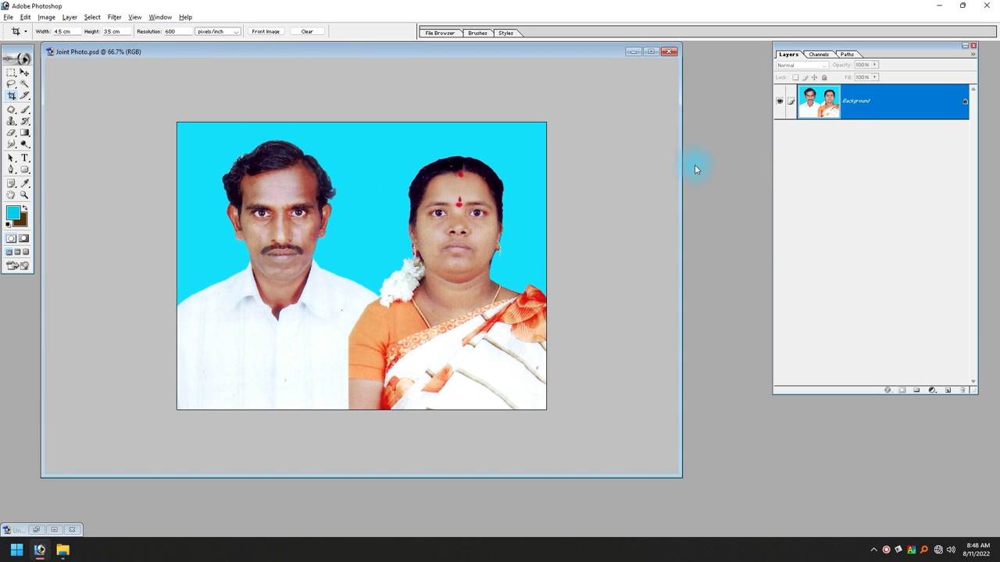
Create a new action set named 'Joint Photo' in the Actions panel
key("alt+F9")
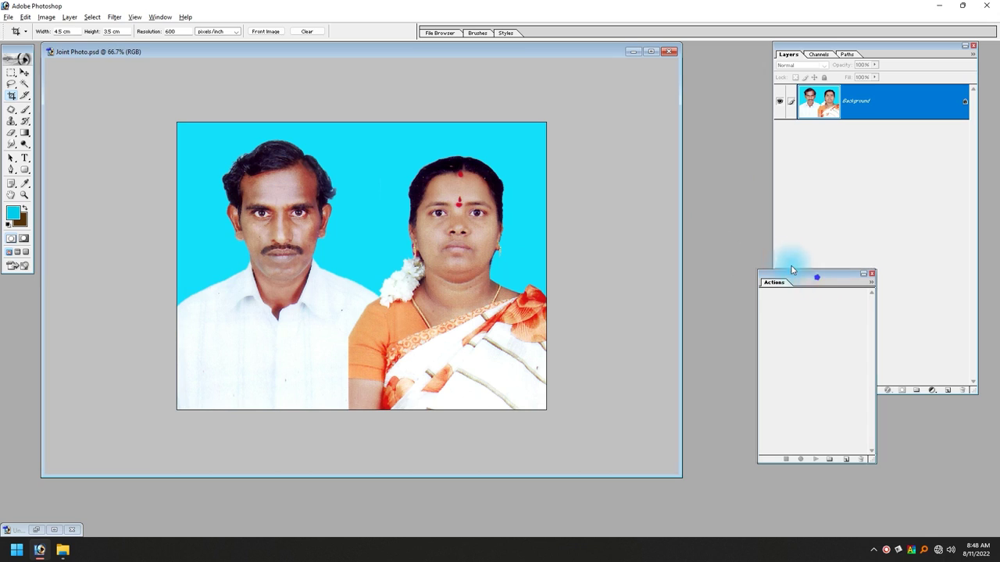
left_click_drag(791, 270, 660, 161)
left_click(700, 353)
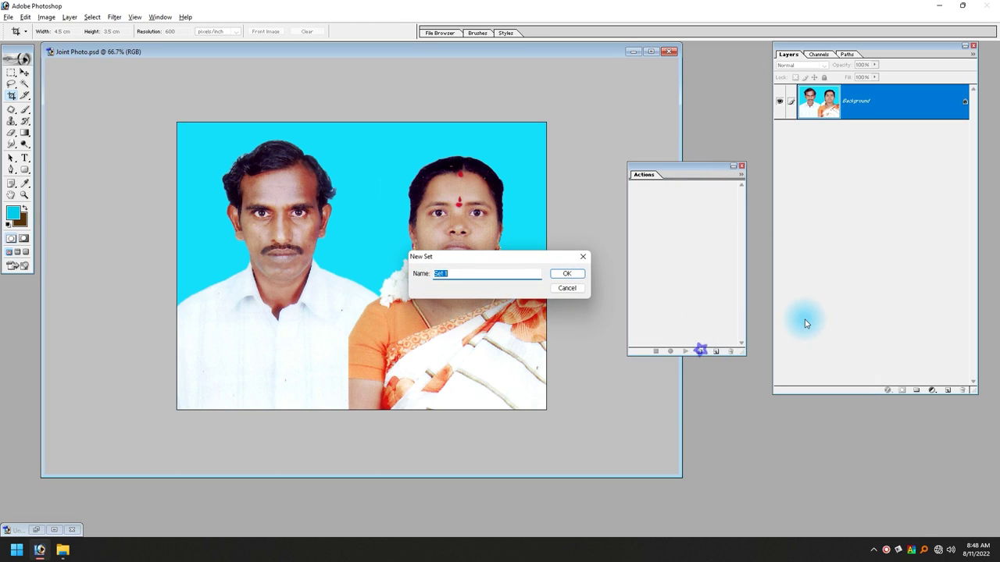
type("t ")
type("Photo")
key("Return")
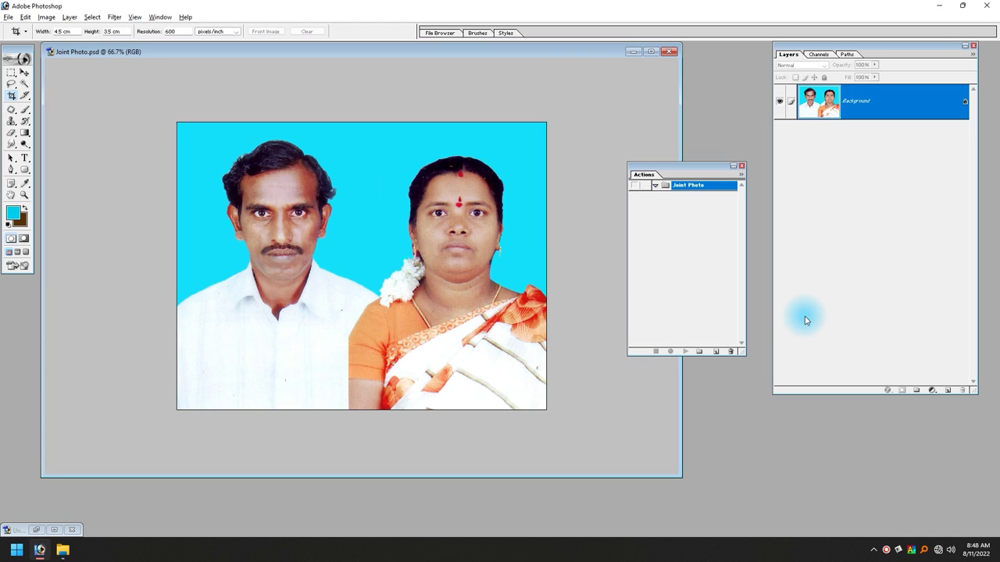
Start a new action, cancel it, and recheck the crop resolution setting
left_click(720, 355)
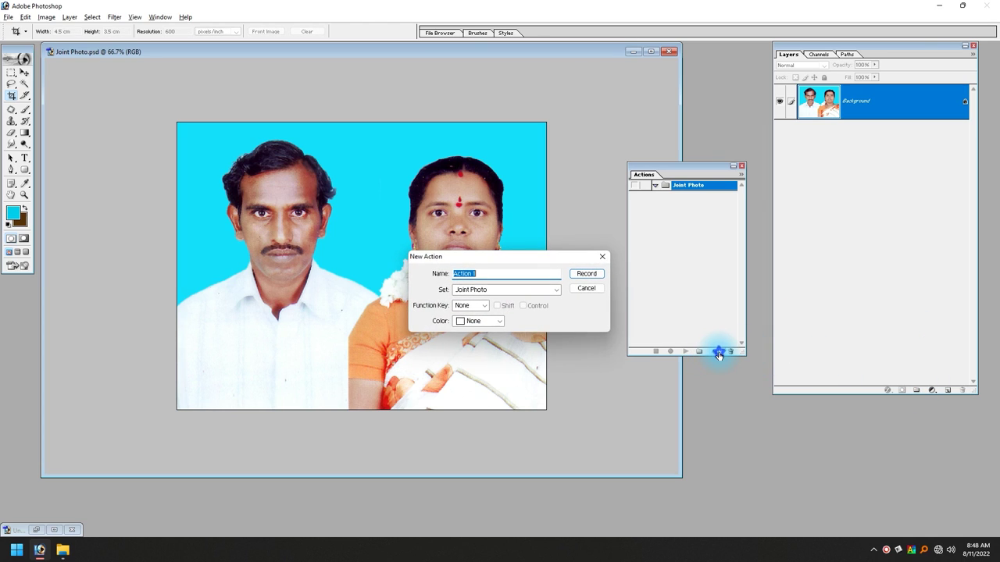
left_click(577, 288)
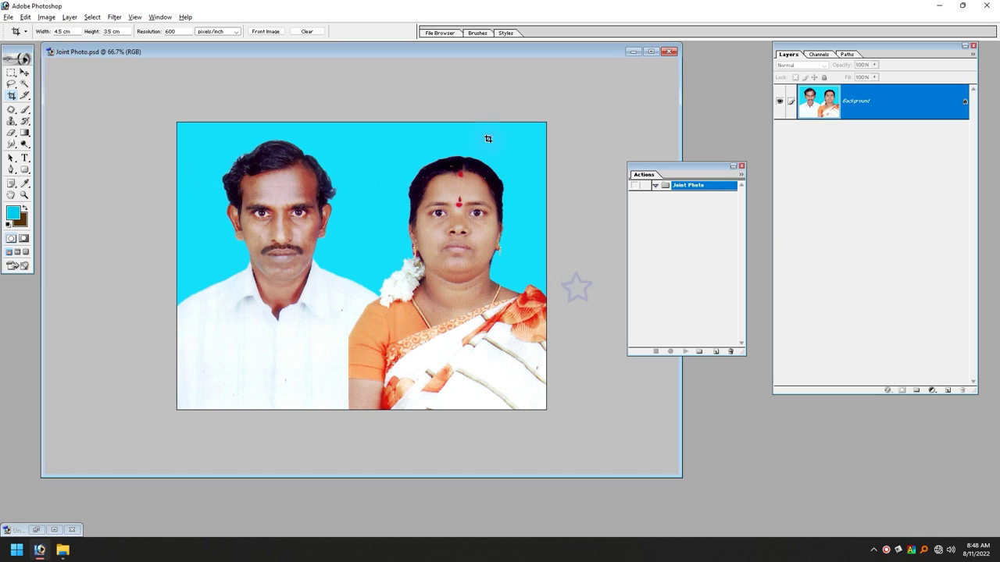
left_click(321, 402)
left_click(188, 34)
Create the Jodi action on F4 with a blue colour and start recording it
left_click(718, 353)
type("Jodi")
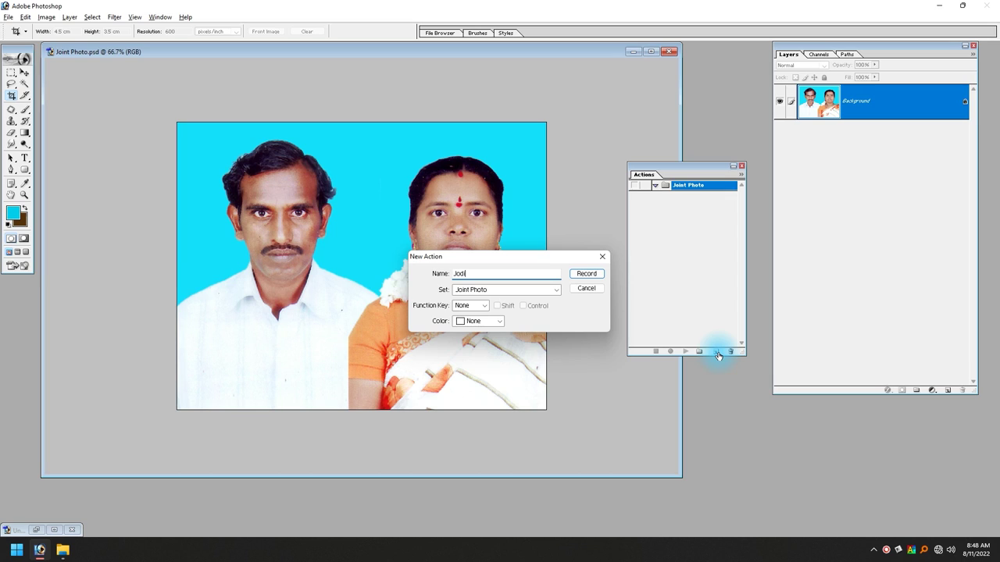
key("Tab")
key("Tab")
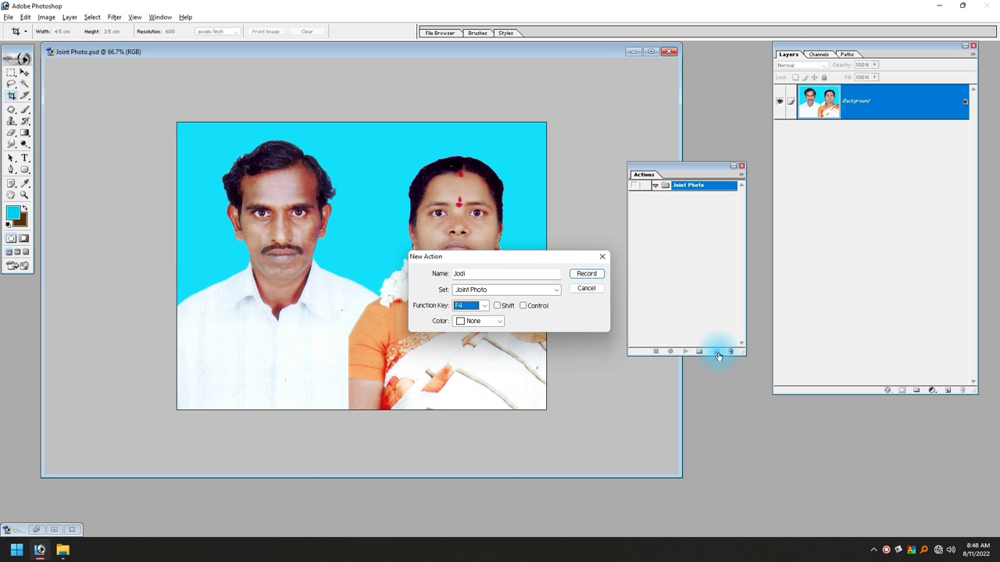
left_click(492, 328)
left_click(475, 381)
left_click(586, 273)
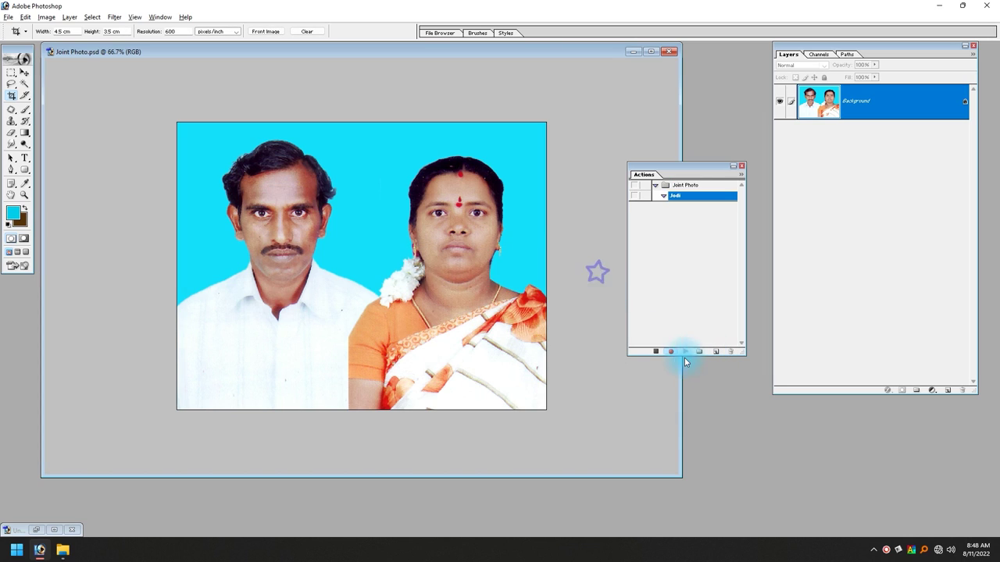
left_click(23, 75)
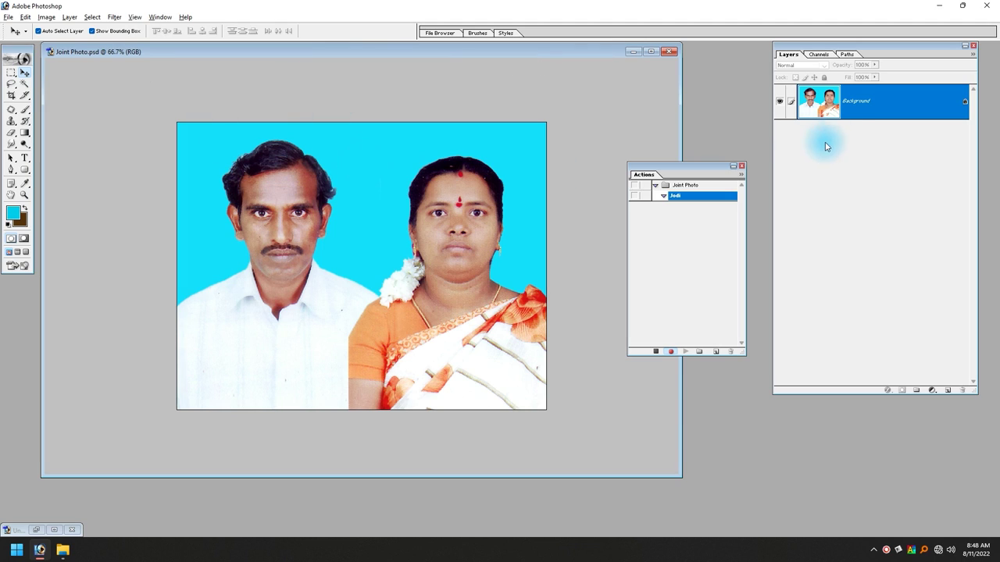
Copy the whole joint photo and begin a new document from the 2 x 3 preset
key("ctrl+a")
key("ctrl+c")
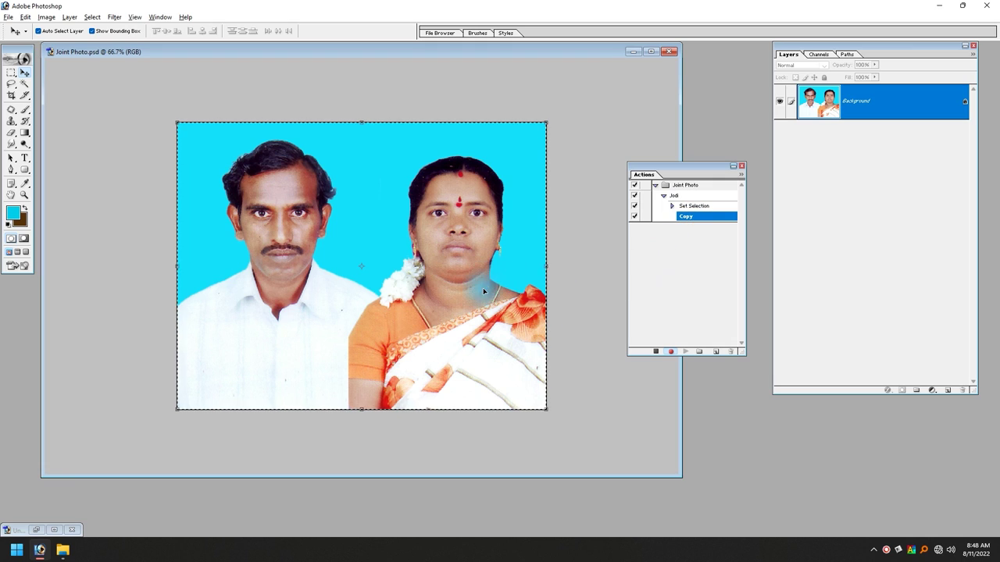
left_click(11, 17)
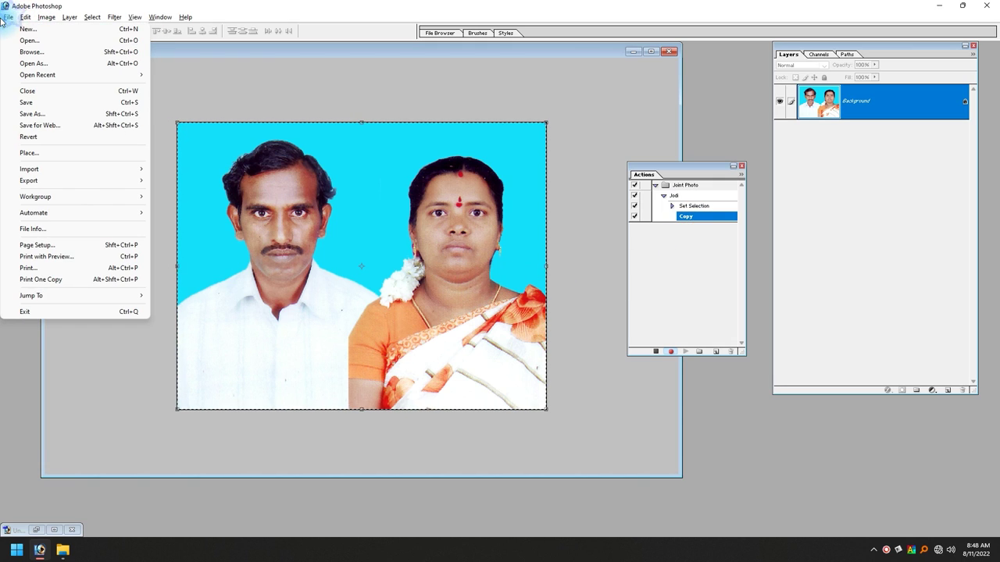
left_click(16, 27)
left_click(429, 258)
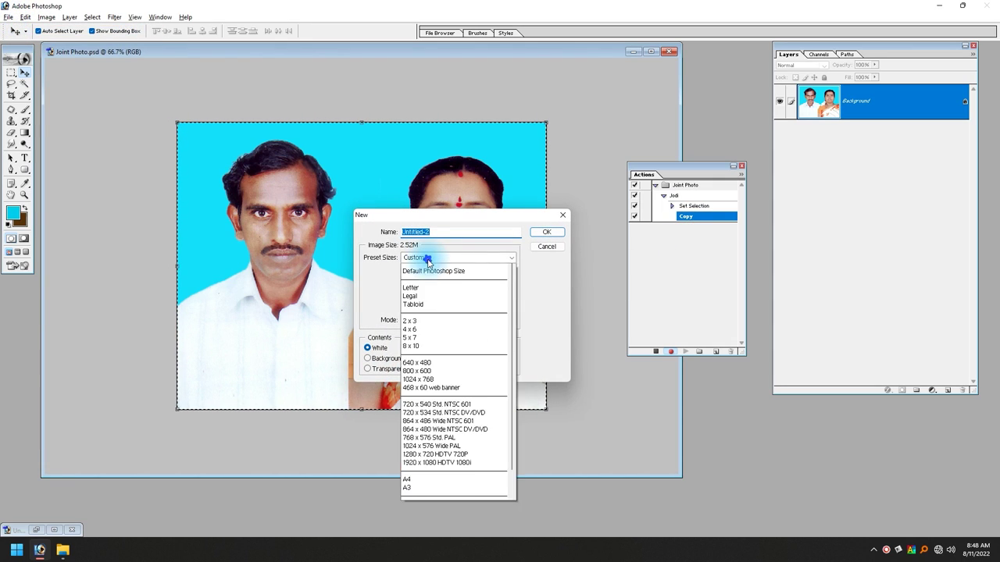
left_click(418, 332)
Make the new document 6 x 4 inches at 600 ppi and paste the photo in
left_click(423, 274)
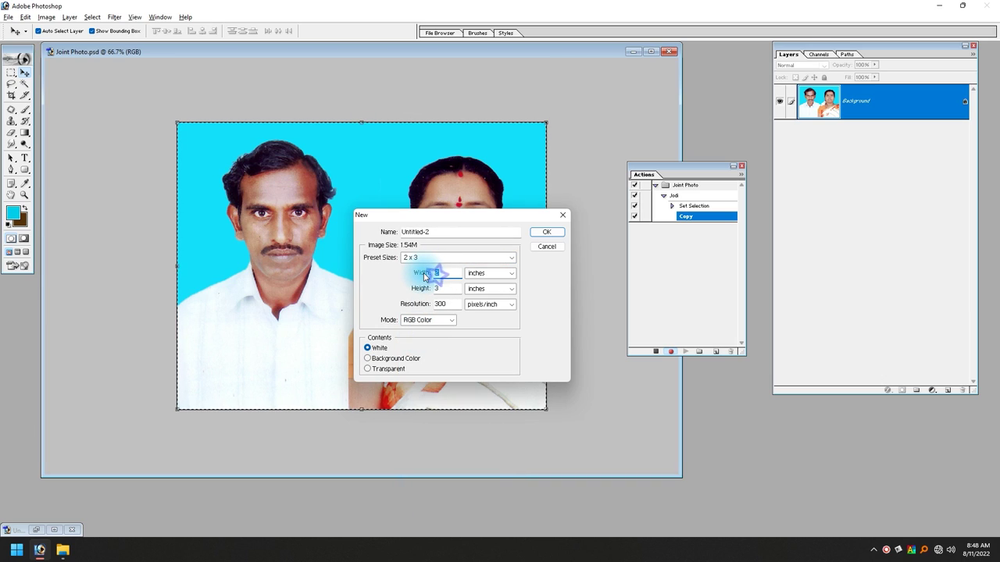
type("64")
left_click(424, 276)
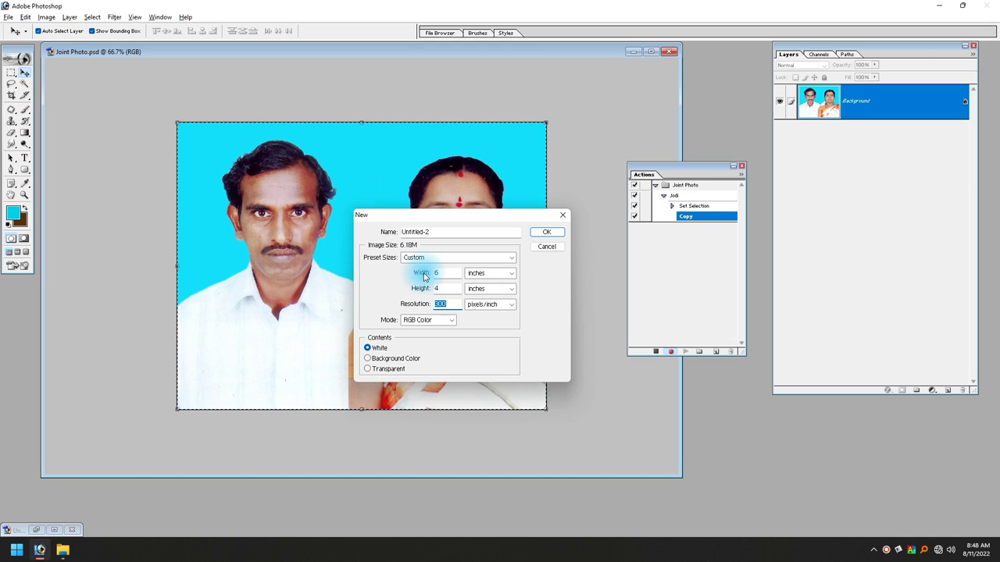
type("00")
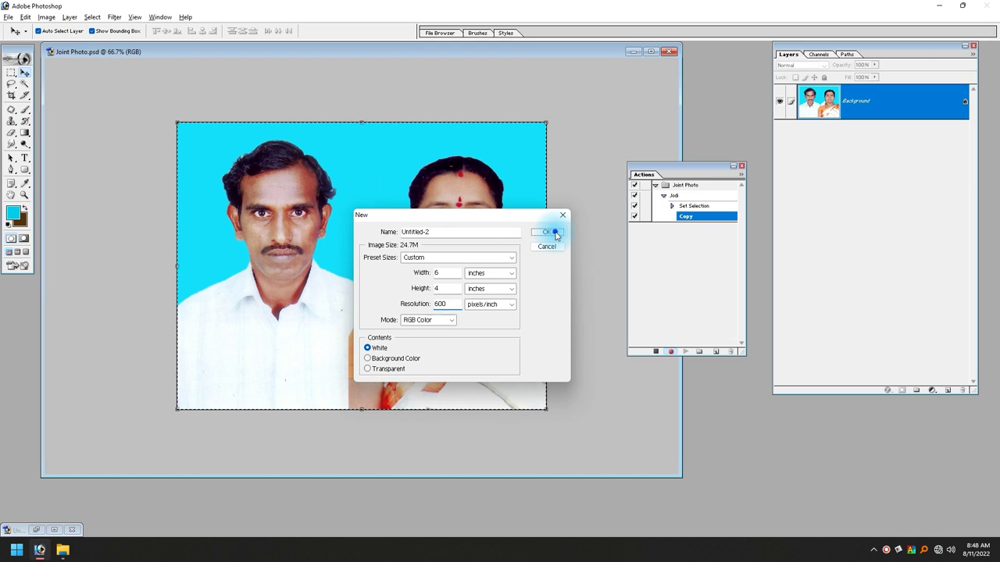
left_click(547, 232)
key("ctrl+v")
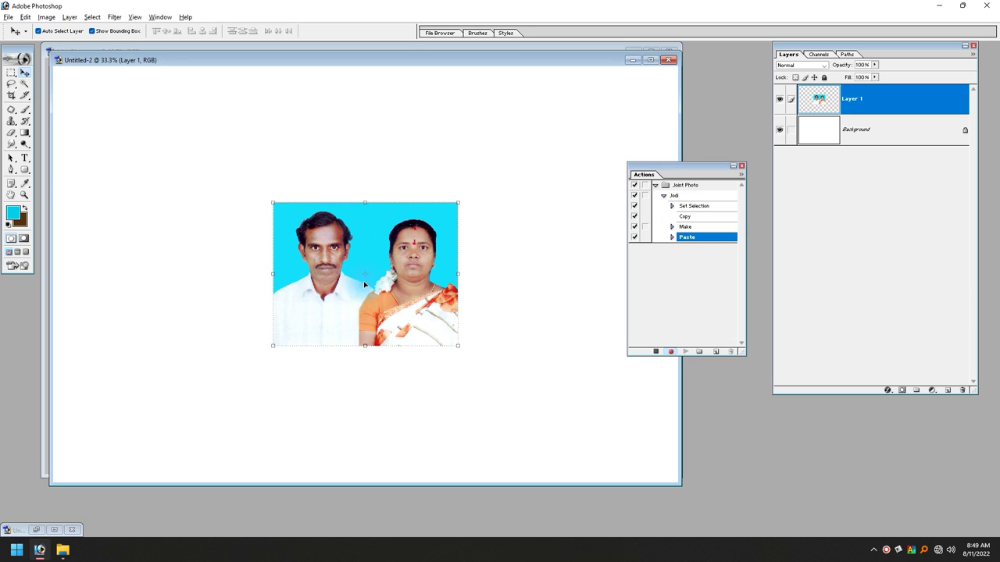
Rotate the pasted photo 90° CCW, place it top-left, and duplicate it to its right
key("ctrl+t")
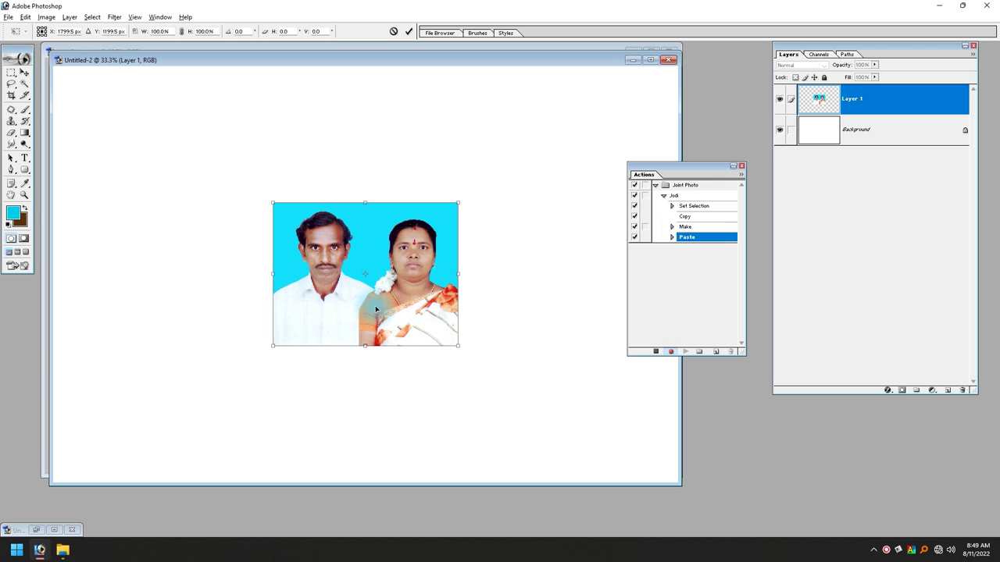
right_click(376, 309)
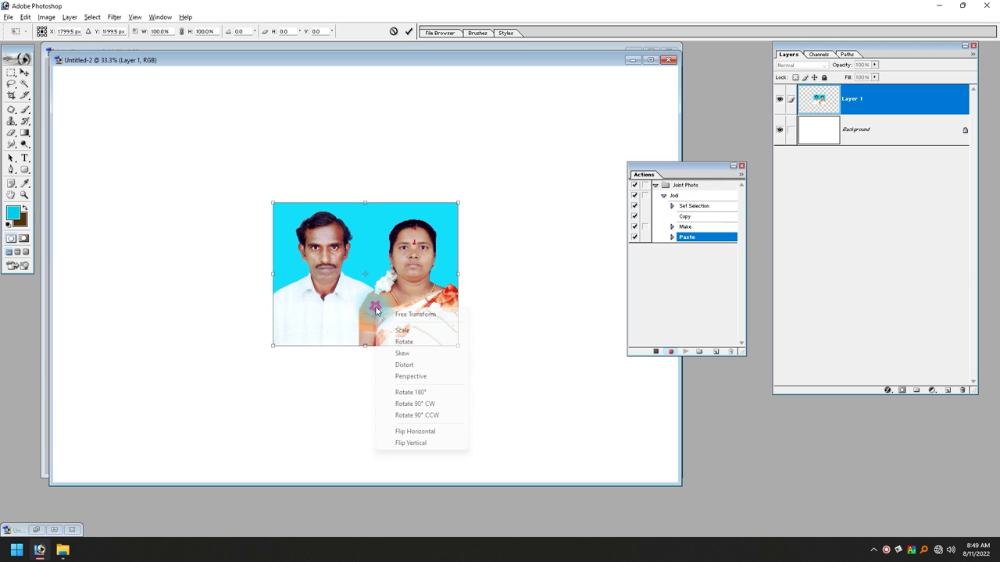
left_click(414, 414)
left_click_drag(379, 268, 156, 162)
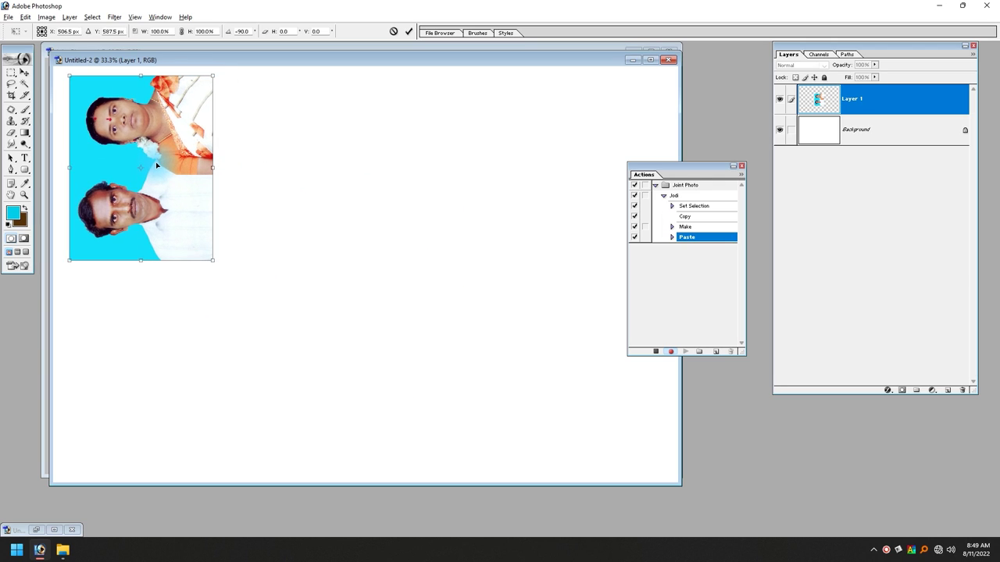
left_click(650, 59)
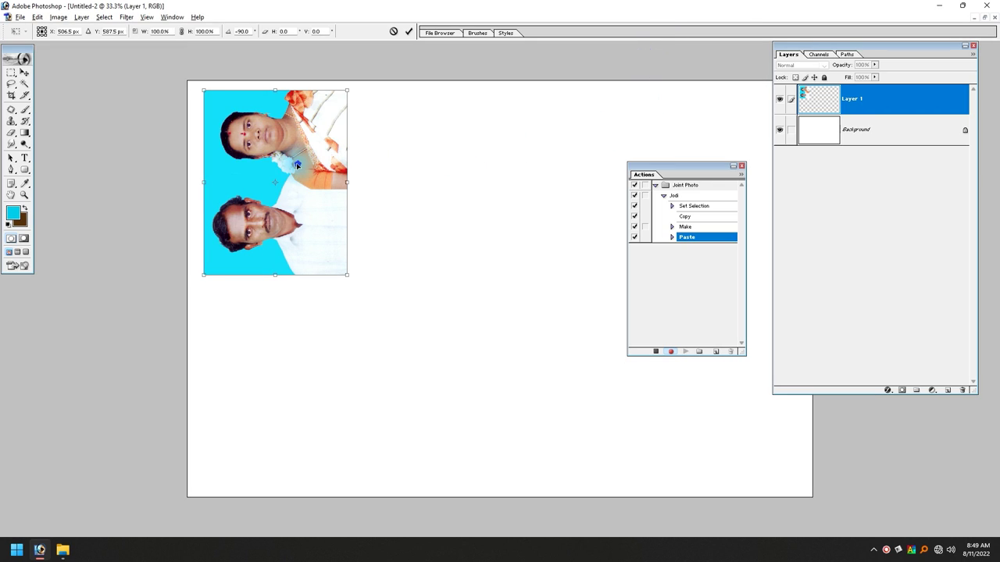
key("Return")
key("ctrl+minus")
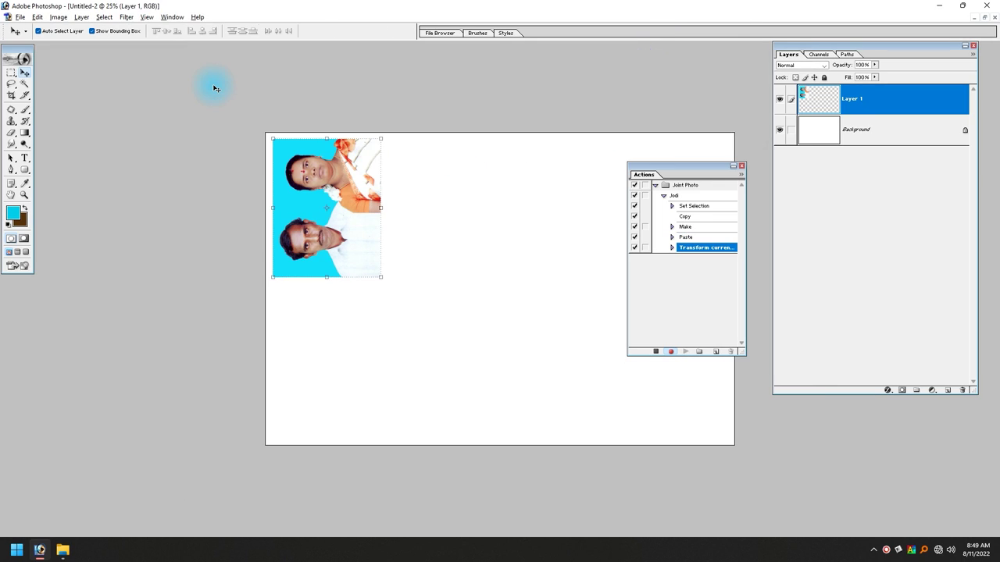
left_click_drag(681, 166, 766, 204)
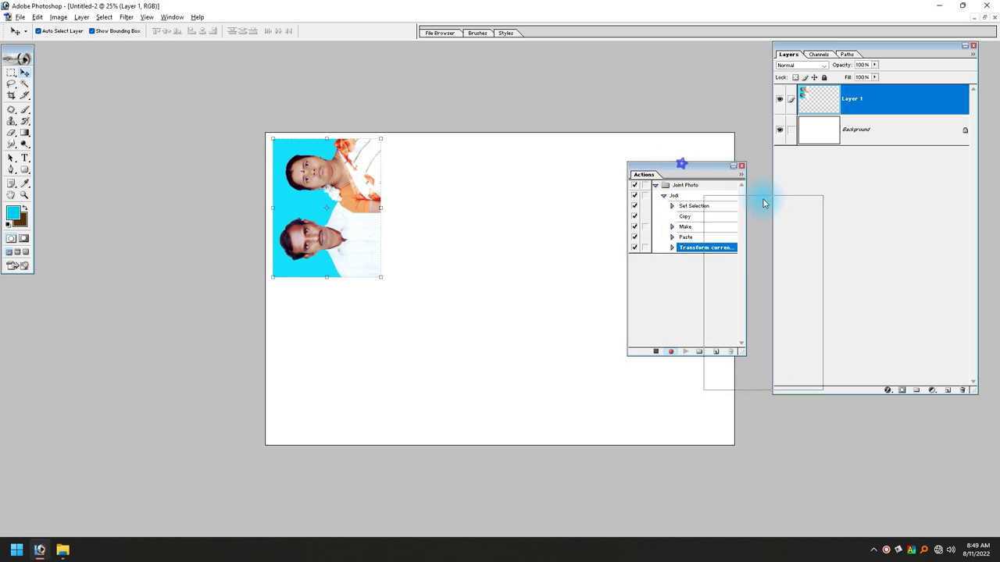
mouse_move(290, 207)
left_mouse_down()
mouse_move(406, 204)
mouse_move(541, 230)
left_mouse_up()
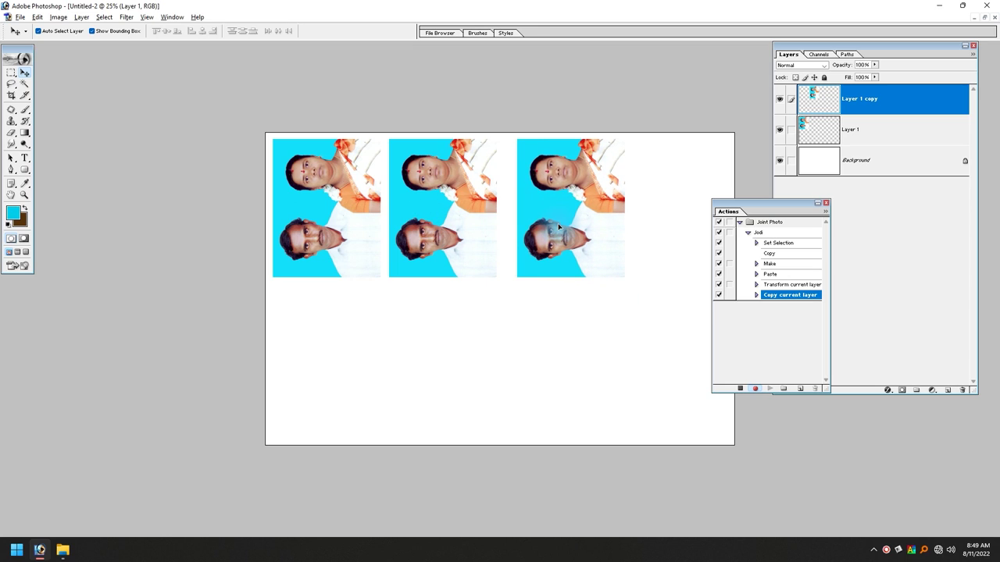
Make four photo copies, link them to Layer 1 copy 3, and distribute them evenly
mouse_move(541, 231)
left_mouse_down()
mouse_move(619, 204)
mouse_move(664, 204)
left_mouse_up()
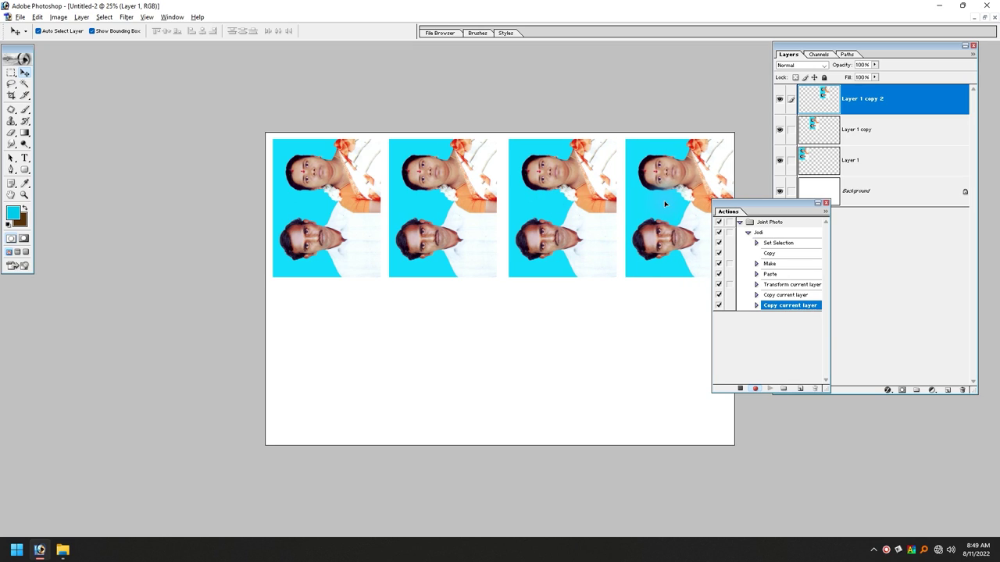
left_click(665, 204, "alt")
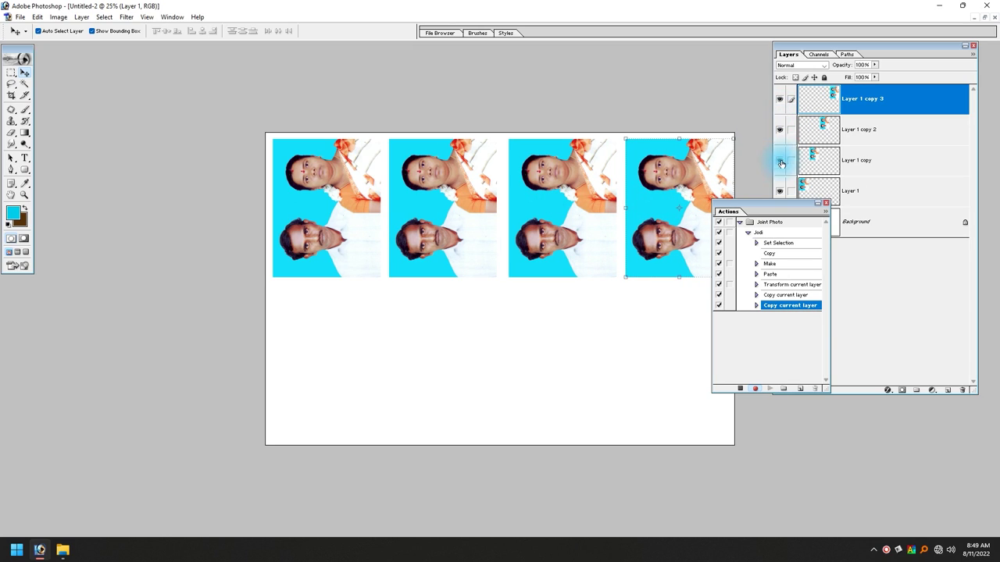
left_click(538, 213, "shift")
left_click(451, 202, "shift")
left_click(342, 198, "shift")
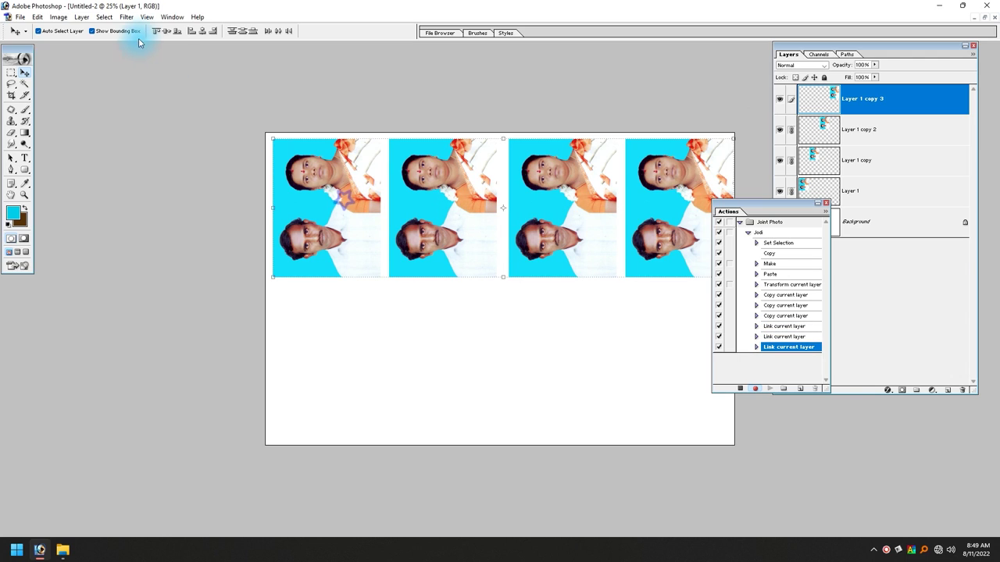
left_click(278, 31)
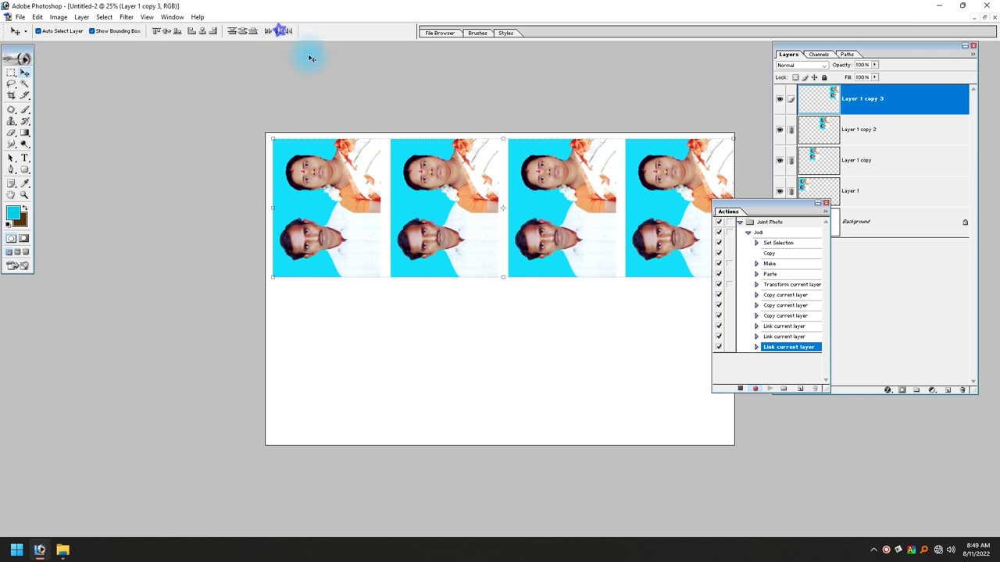
Scale the linked strip to 97.9%, nudge it into place, and merge the four layers
left_click_drag(801, 203, 871, 219)
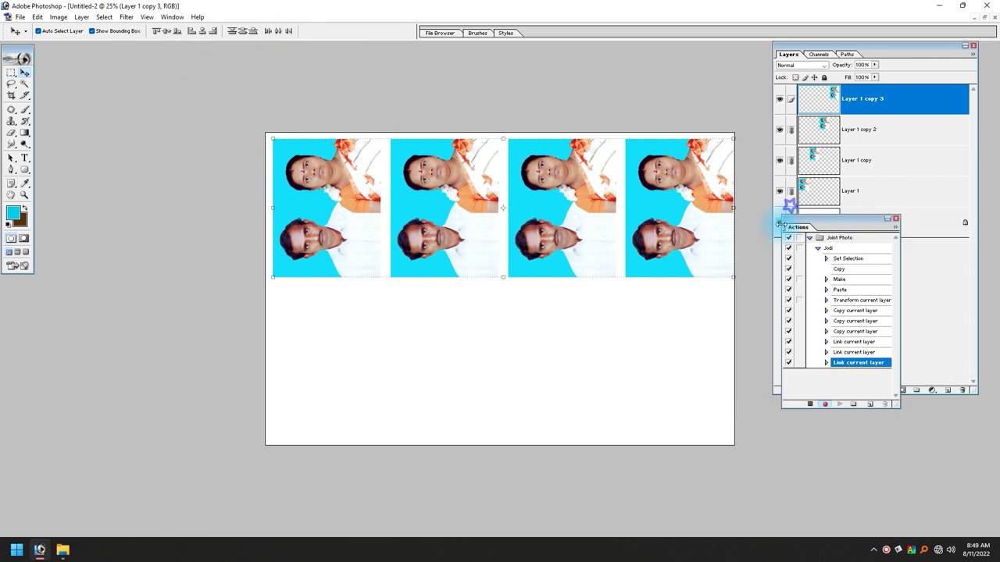
left_click(732, 277)
left_click_drag(733, 278, 723, 271)
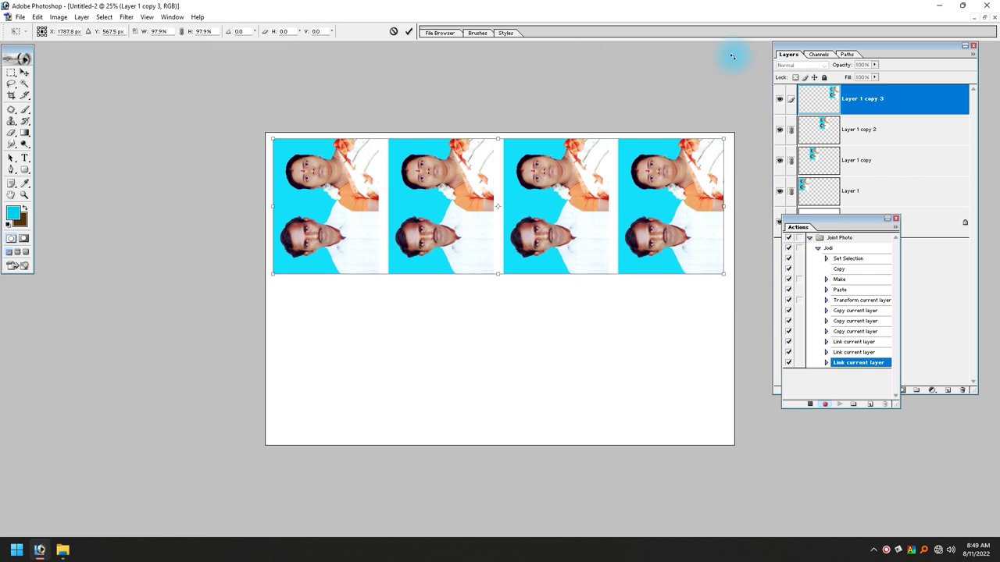
key("shift+Down")
key("shift+Down")
key("shift+Down")
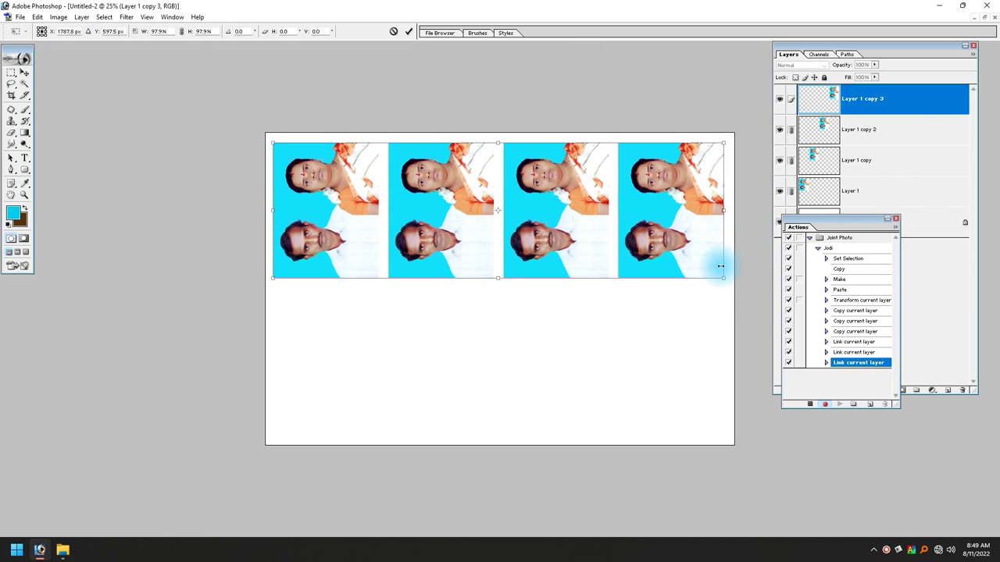
key("shift+Right")
key("shift+Right")
key("Return")
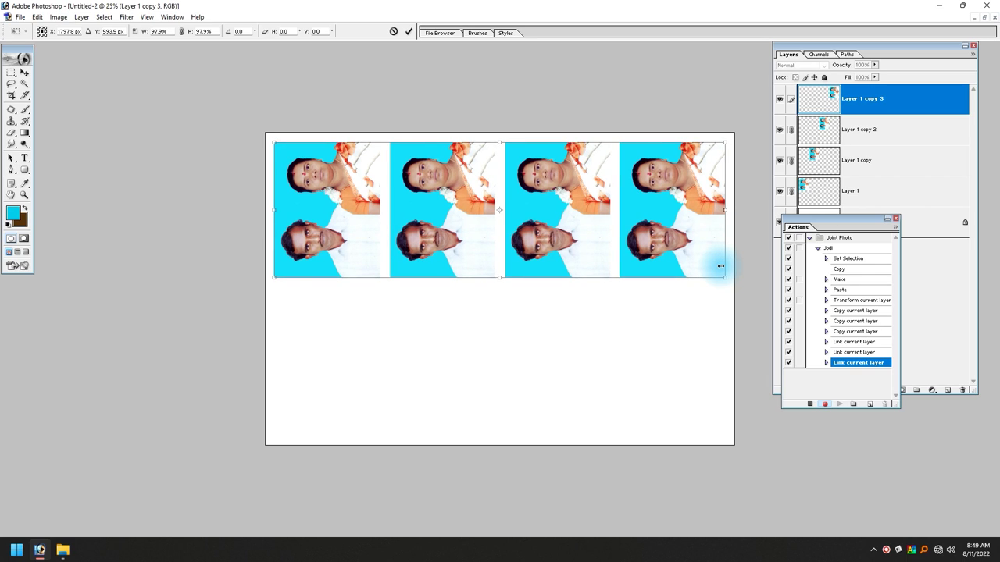
key("ctrl+e")
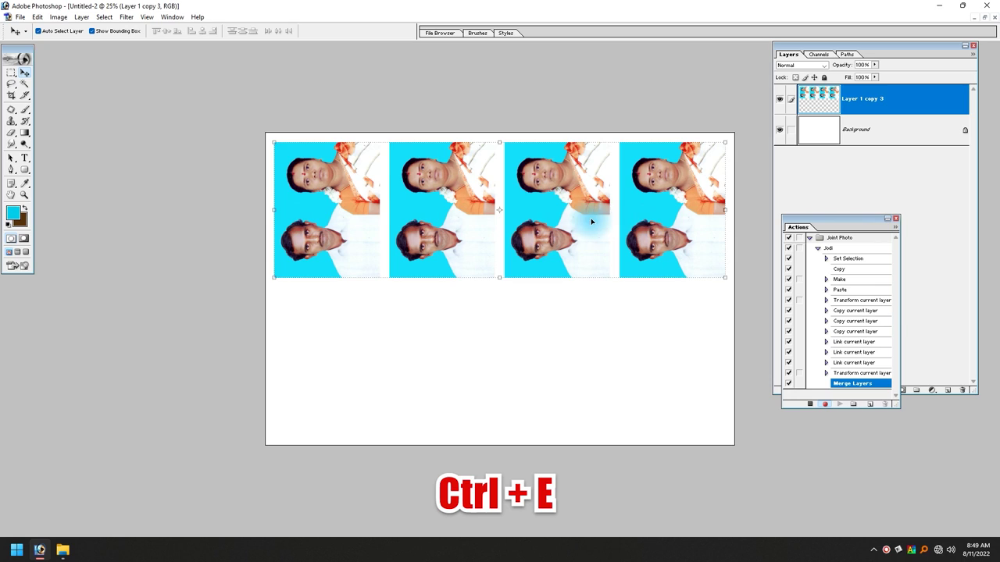
Copy the photo strip down as a second row and merge it into Layer 1 copy 3
left_click_drag(599, 216, 594, 359)
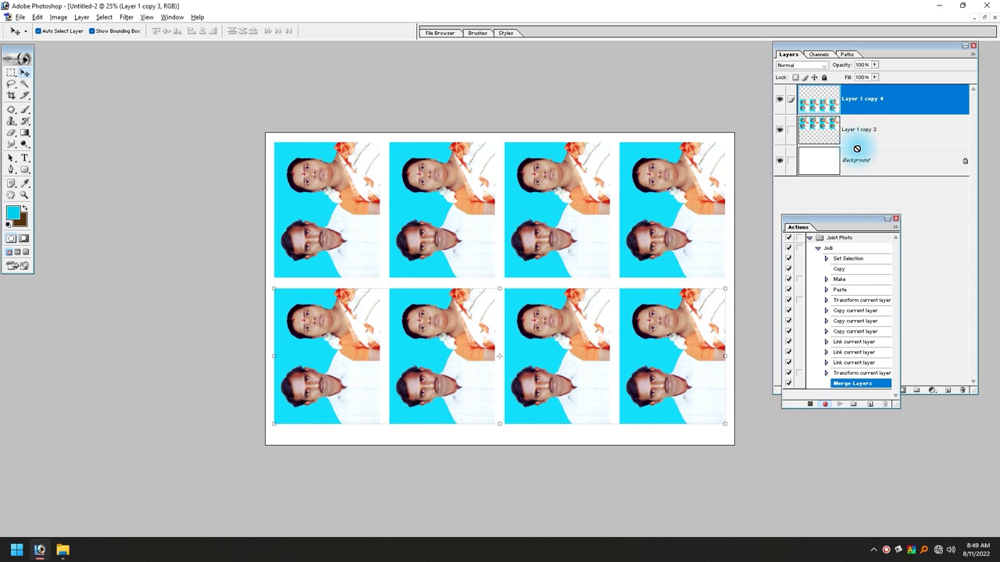
key("ctrl+e")
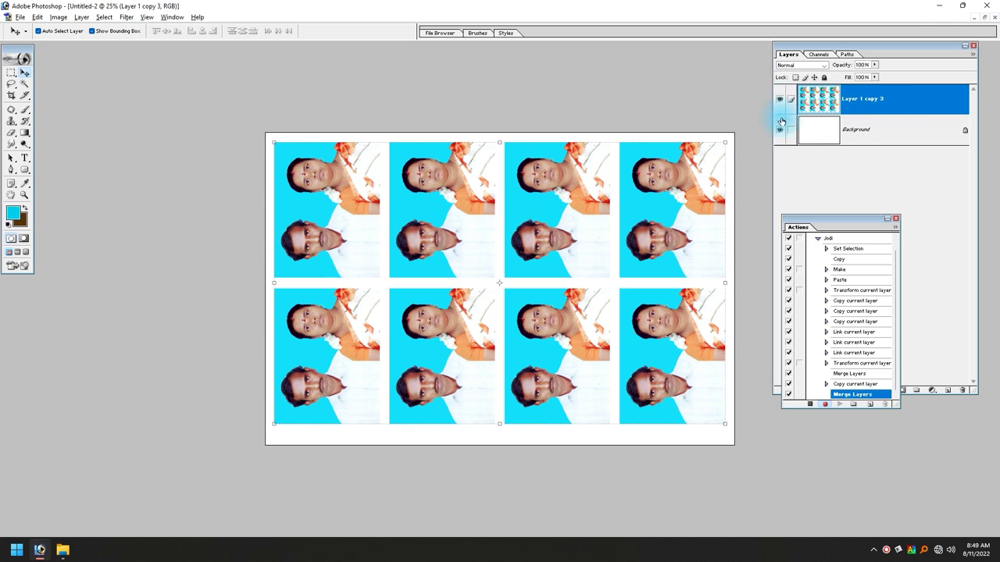
left_click_drag(836, 219, 818, 127)
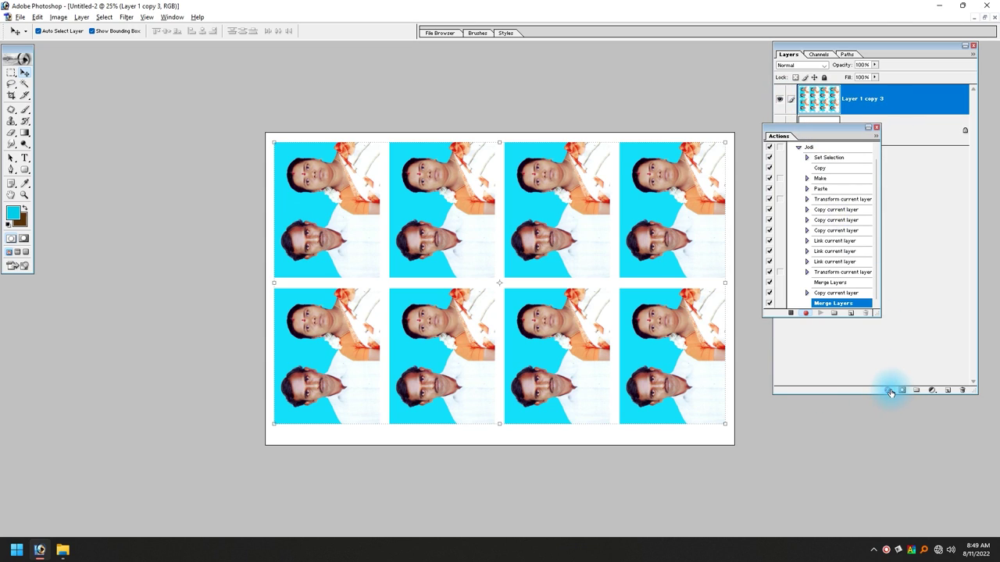
left_click(890, 392)
left_click(901, 517)
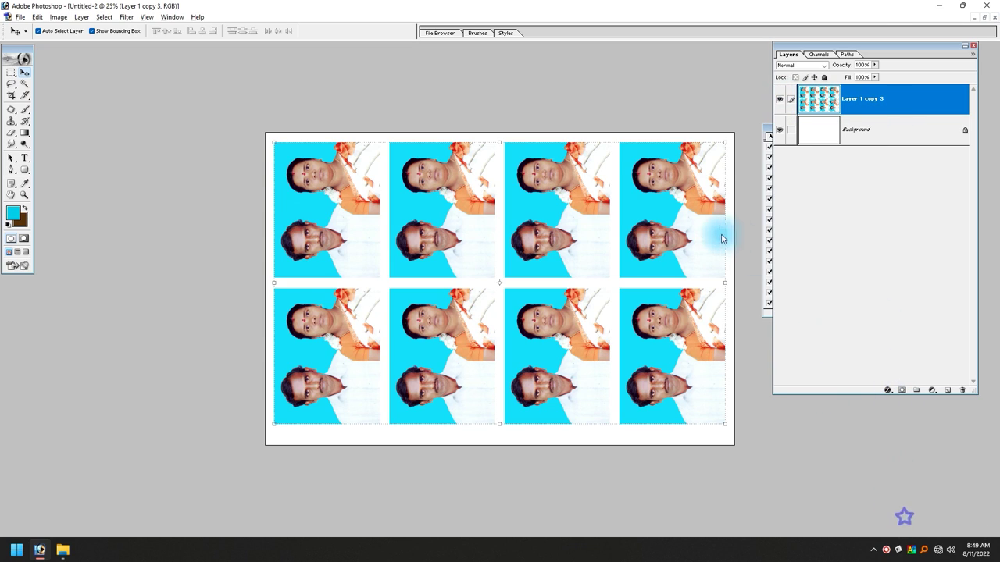
Apply a 3 px black Inside stroke to the eight-photo layer
left_click_drag(714, 206, 665, 225)
left_click(666, 226)
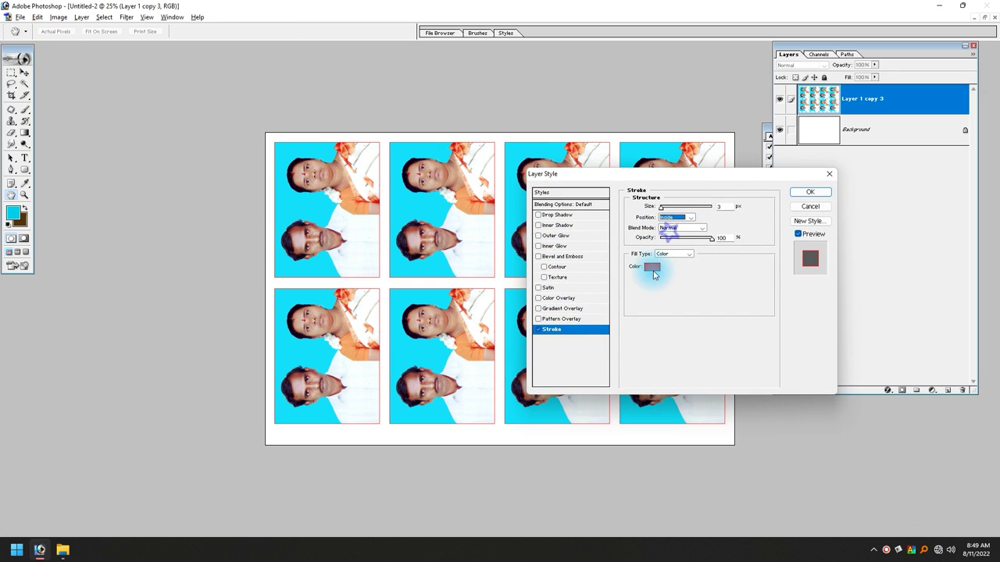
left_click(652, 266)
left_click_drag(568, 388, 608, 442)
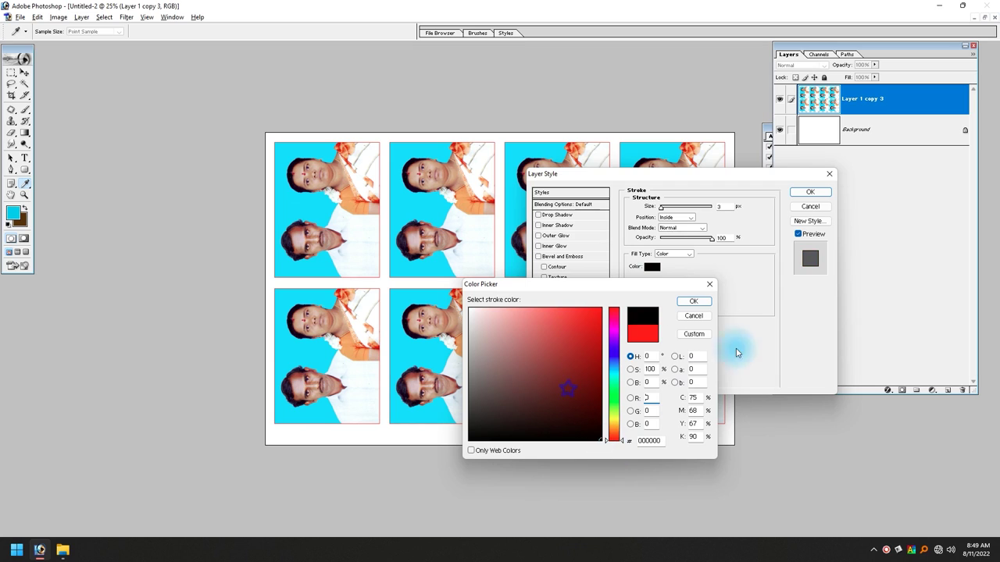
left_click(693, 303)
left_click(812, 194)
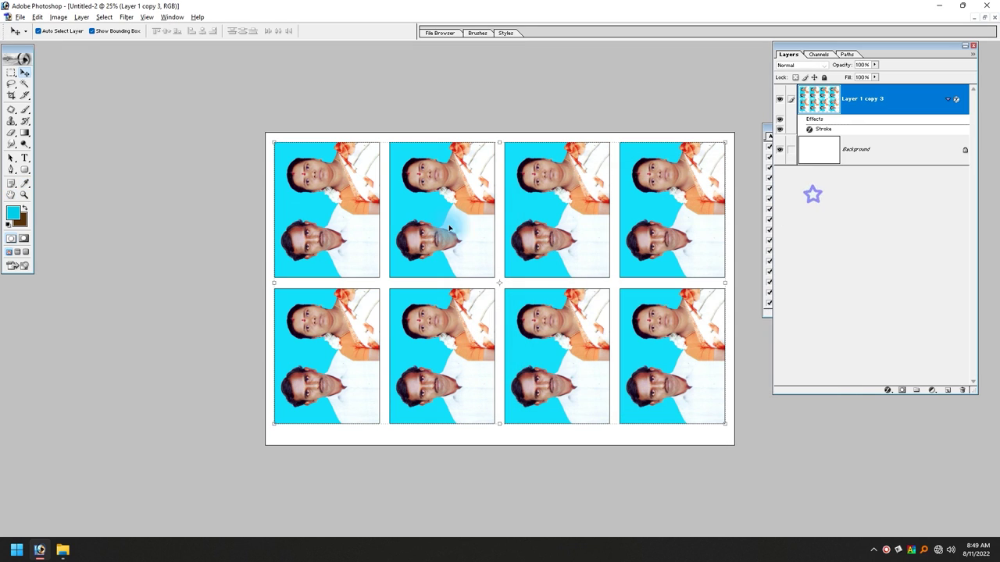
left_click(769, 133)
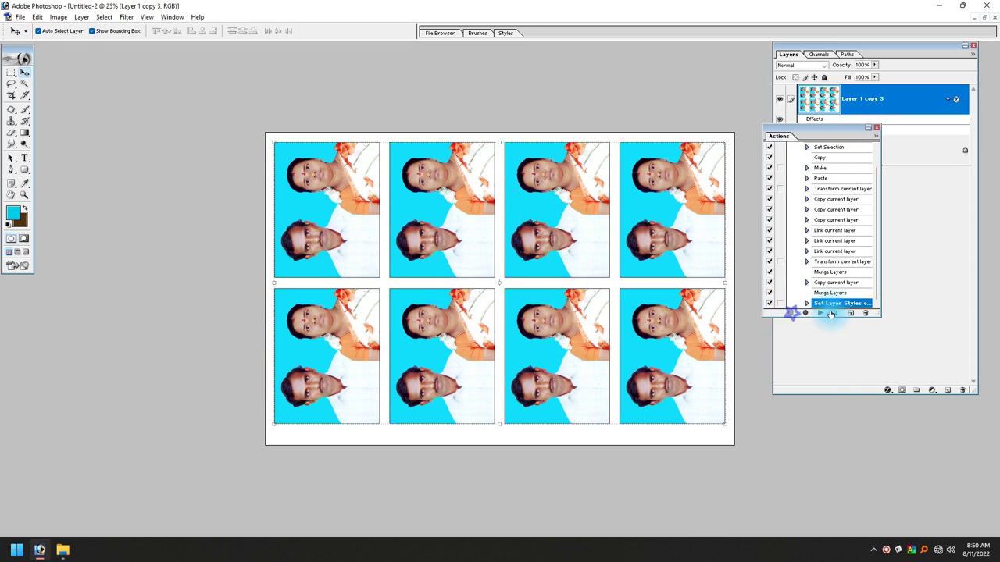
scroll(816, 167, "up", 5)
Switch actions to Button Mode, close Untitled-2 unsaved, deselect, and restore the floating window
left_click(876, 136)
left_click(917, 159)
key("ctrl+w")
left_click(529, 219)
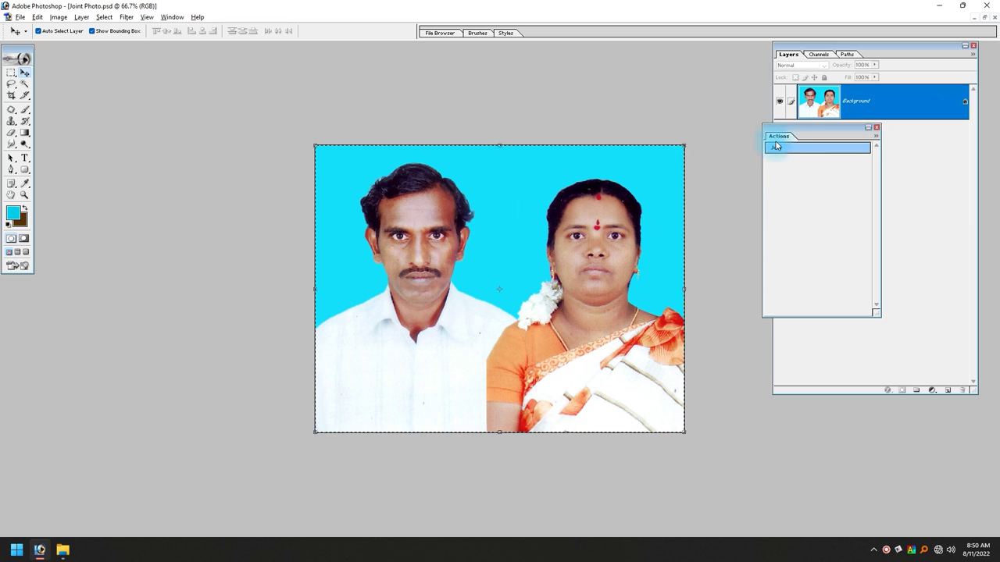
key("ctrl+d")
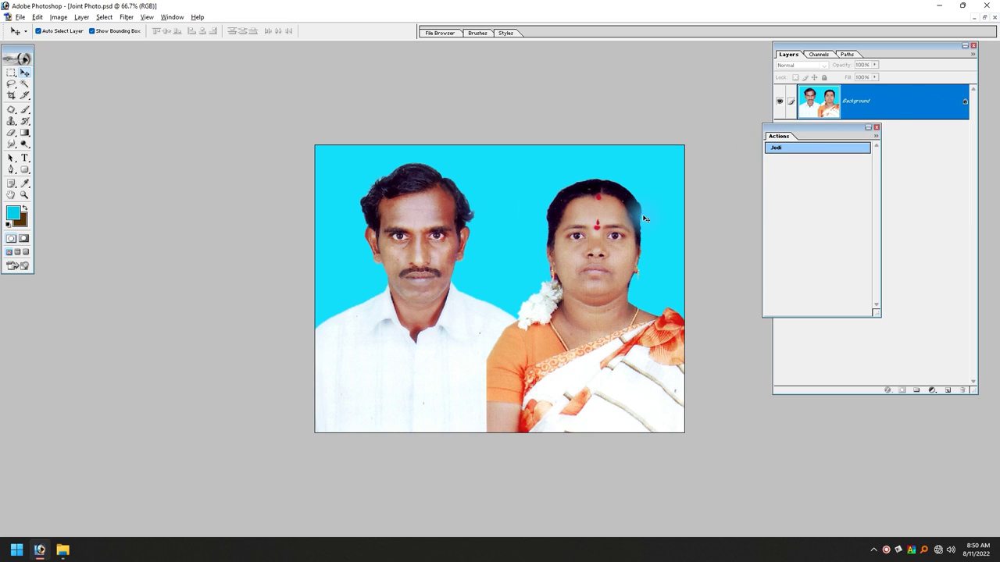
key("F2")
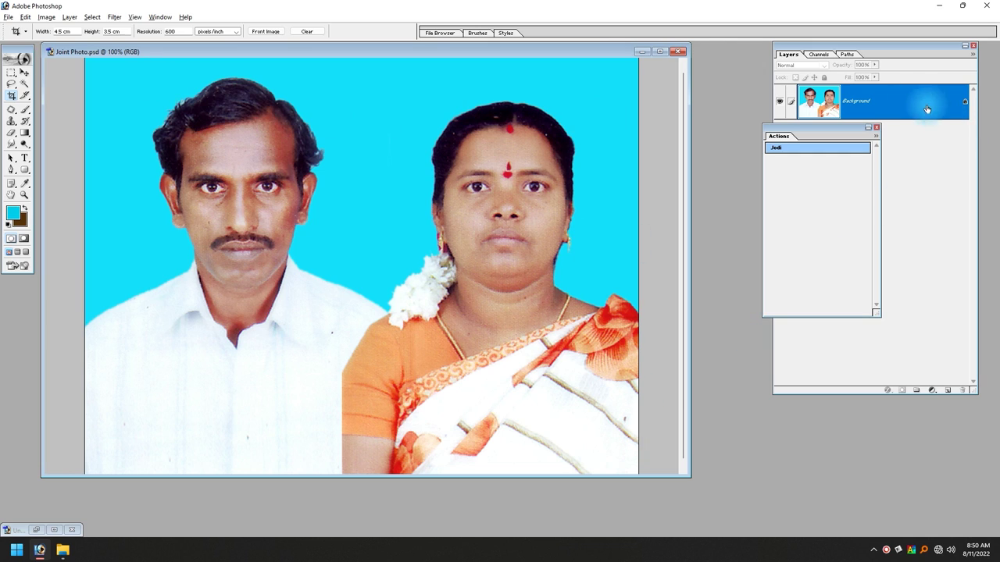
Play the Jodi action and rotate the new sheet's canvas 90° CW to portrait
left_click(777, 149)
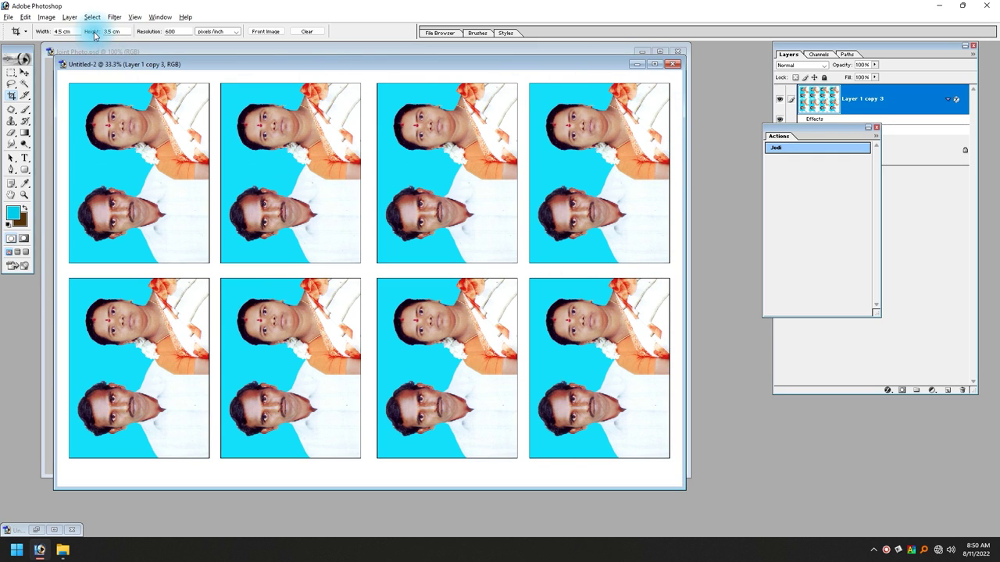
left_click(47, 16)
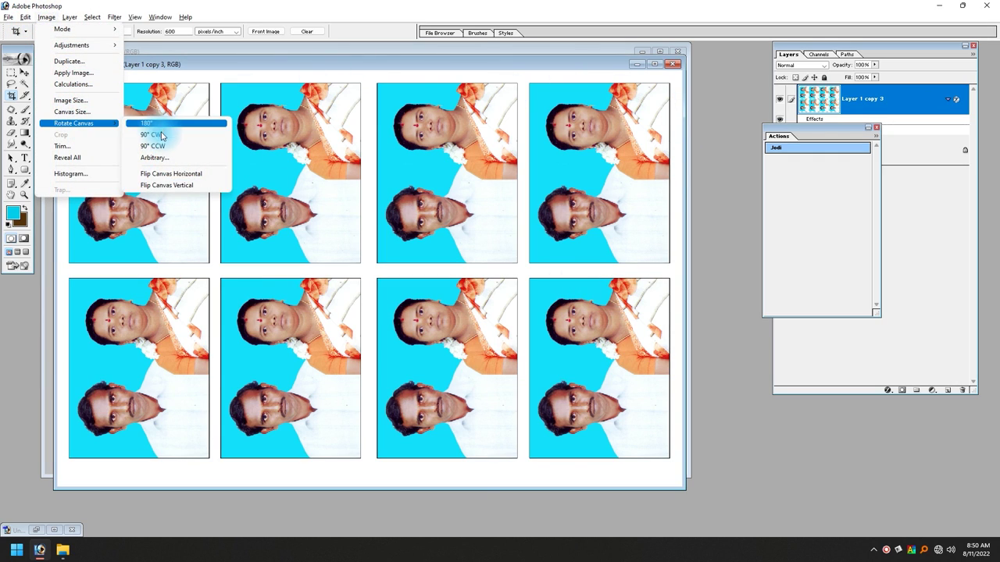
left_click(156, 133)
key("f")
key("ctrl+minus")
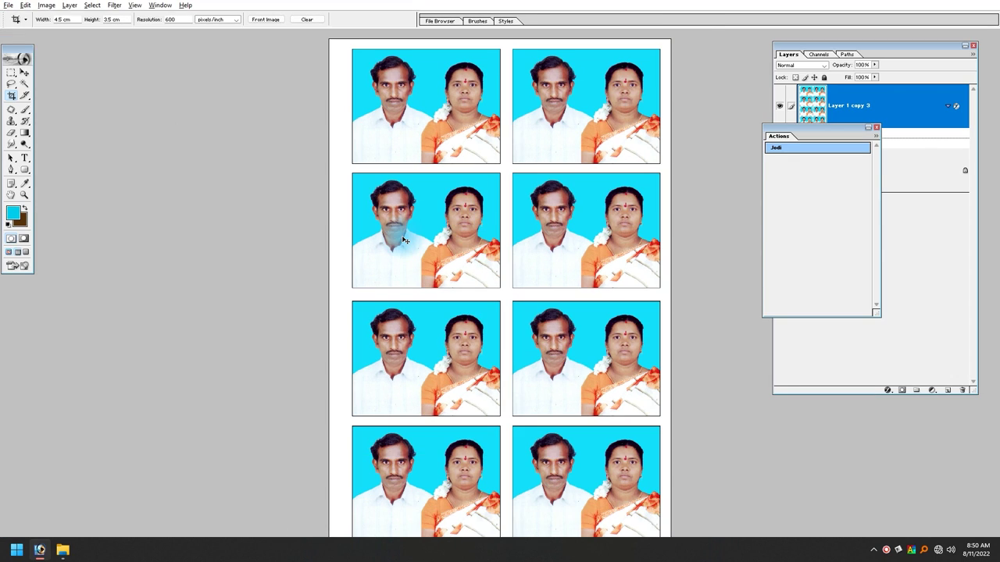
key("ctrl+minus")
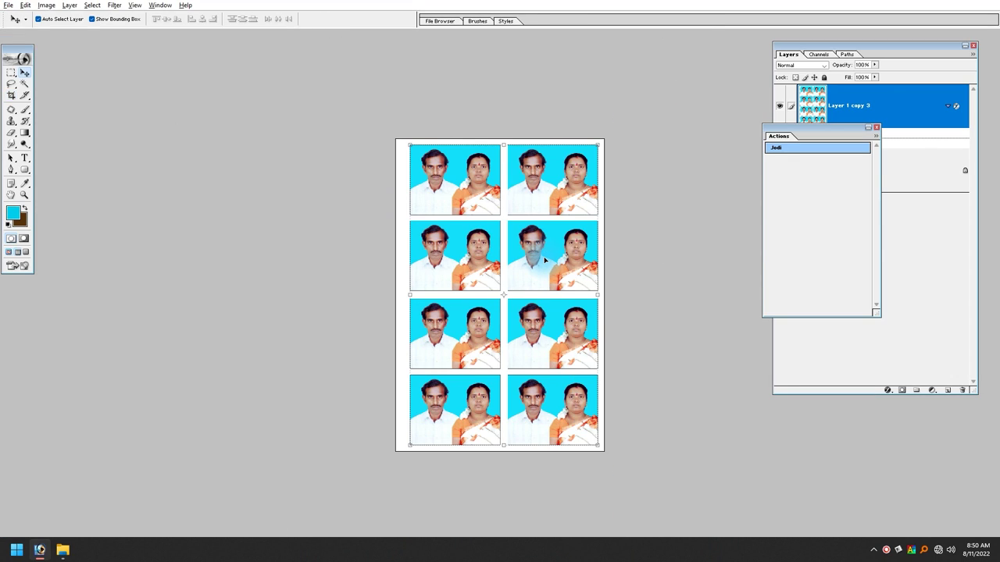
key("ctrl+plus")
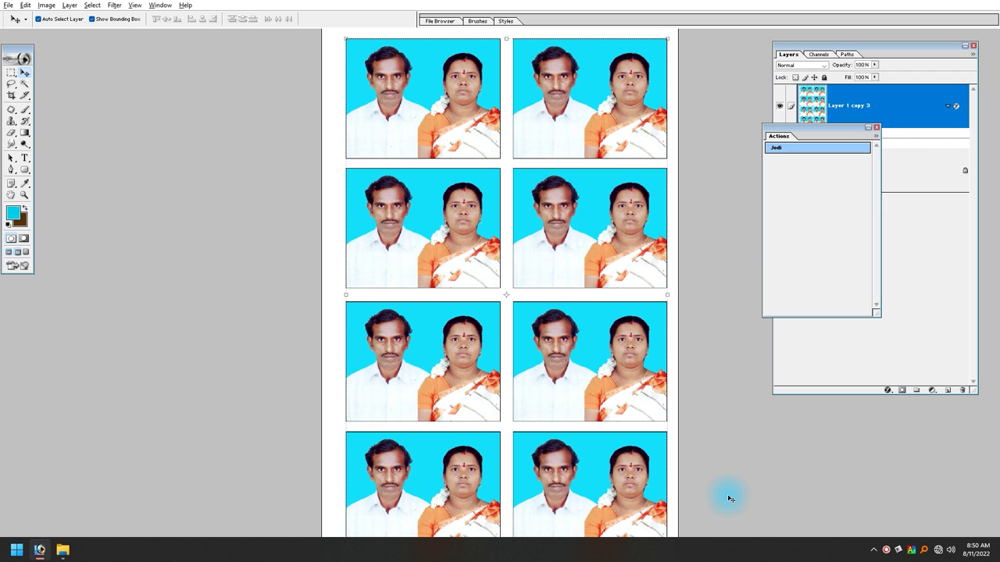
Close the photo-grid sheet without saving and move the action buttons beside the photo
key("ctrl+w")
key("n")
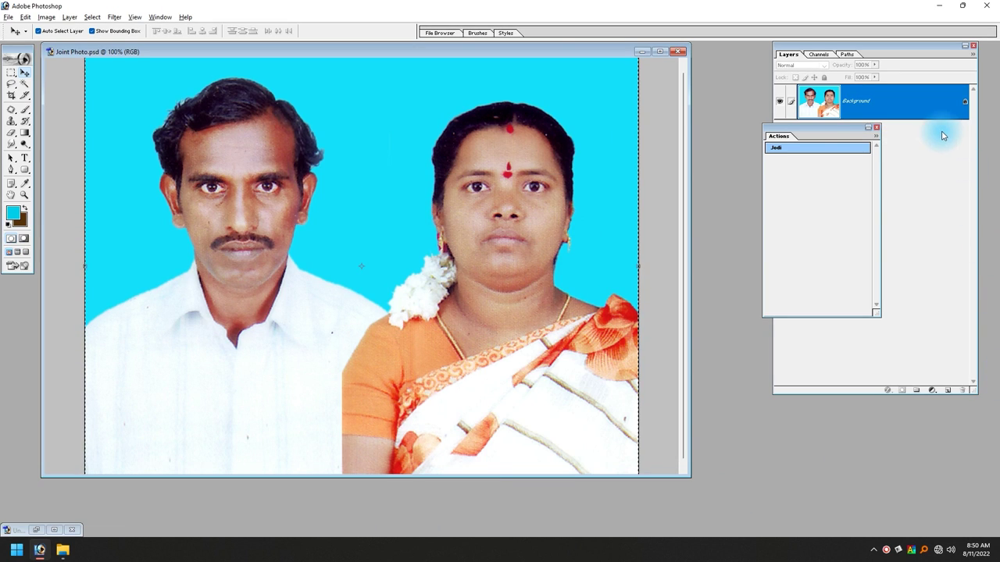
left_click_drag(829, 130, 701, 162)
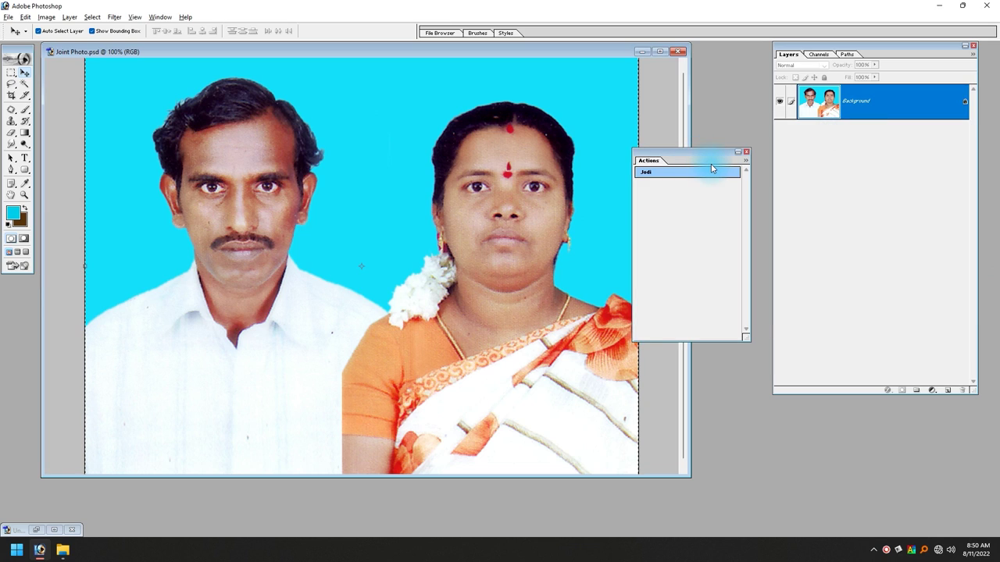